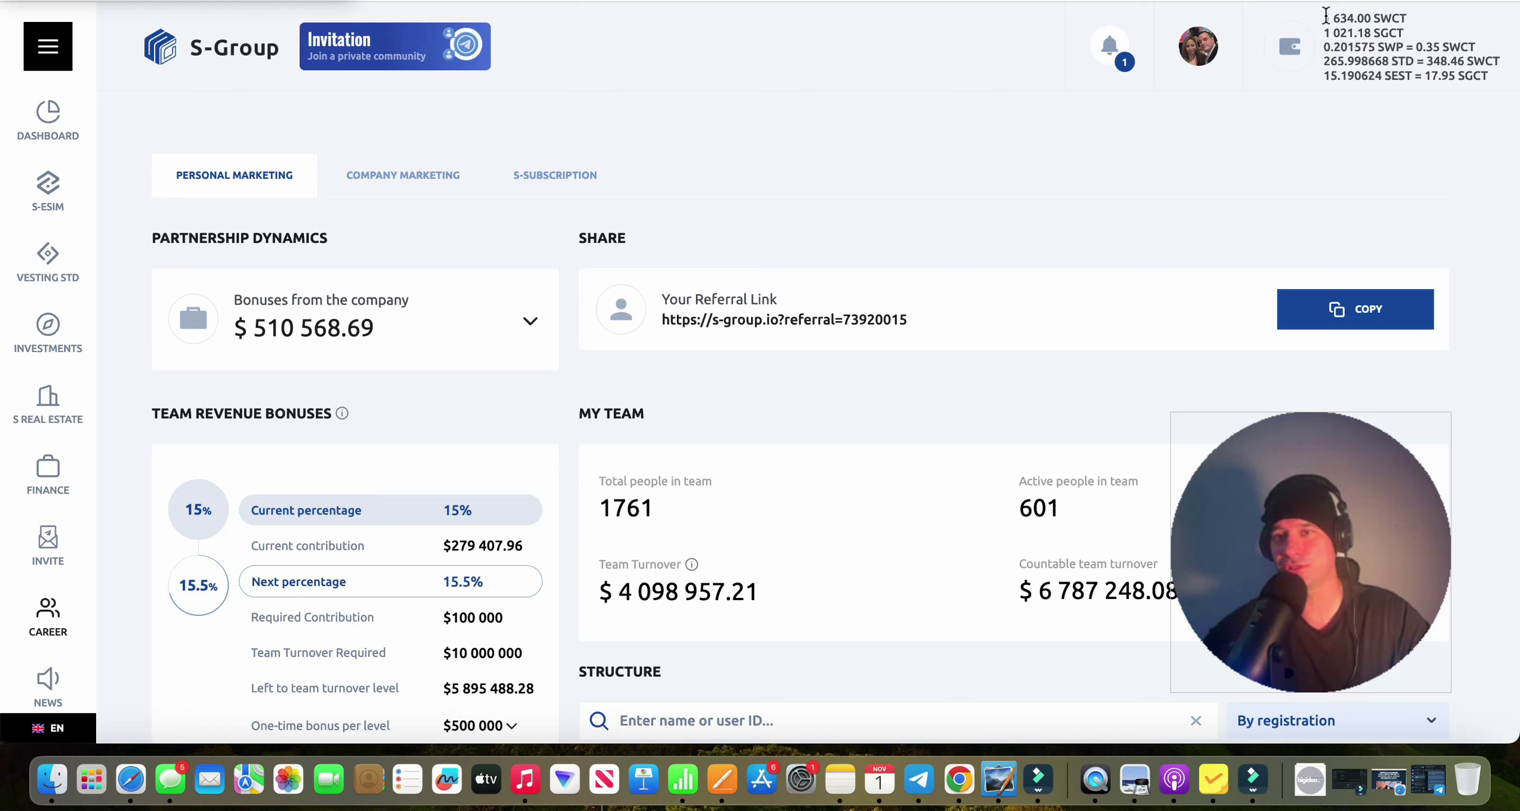
Highlight the 1 634.00 SWCT header balance, then go to the Finance page.
drag(1325, 18, 1374, 14)
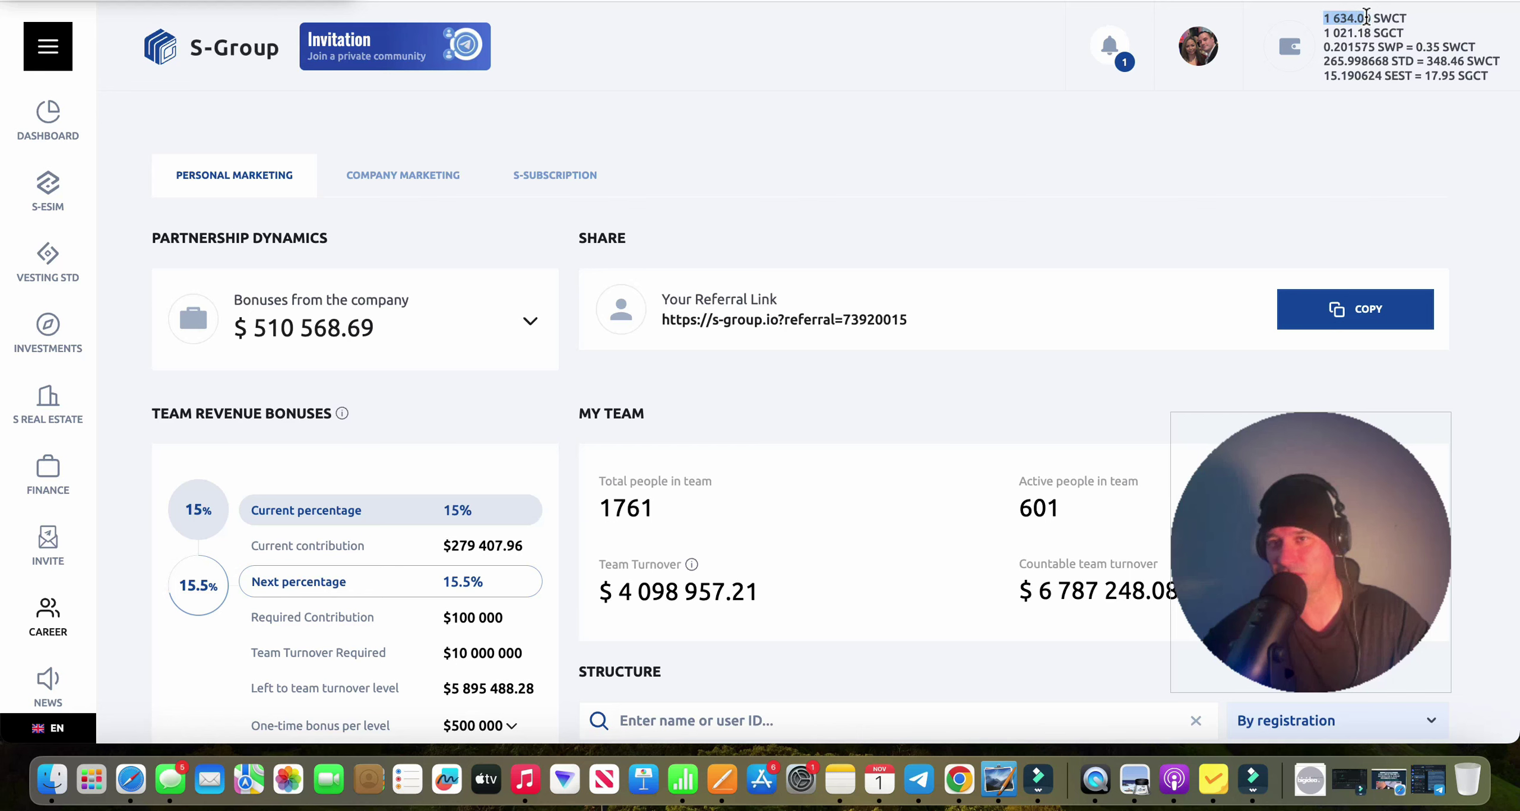
click(1366, 19)
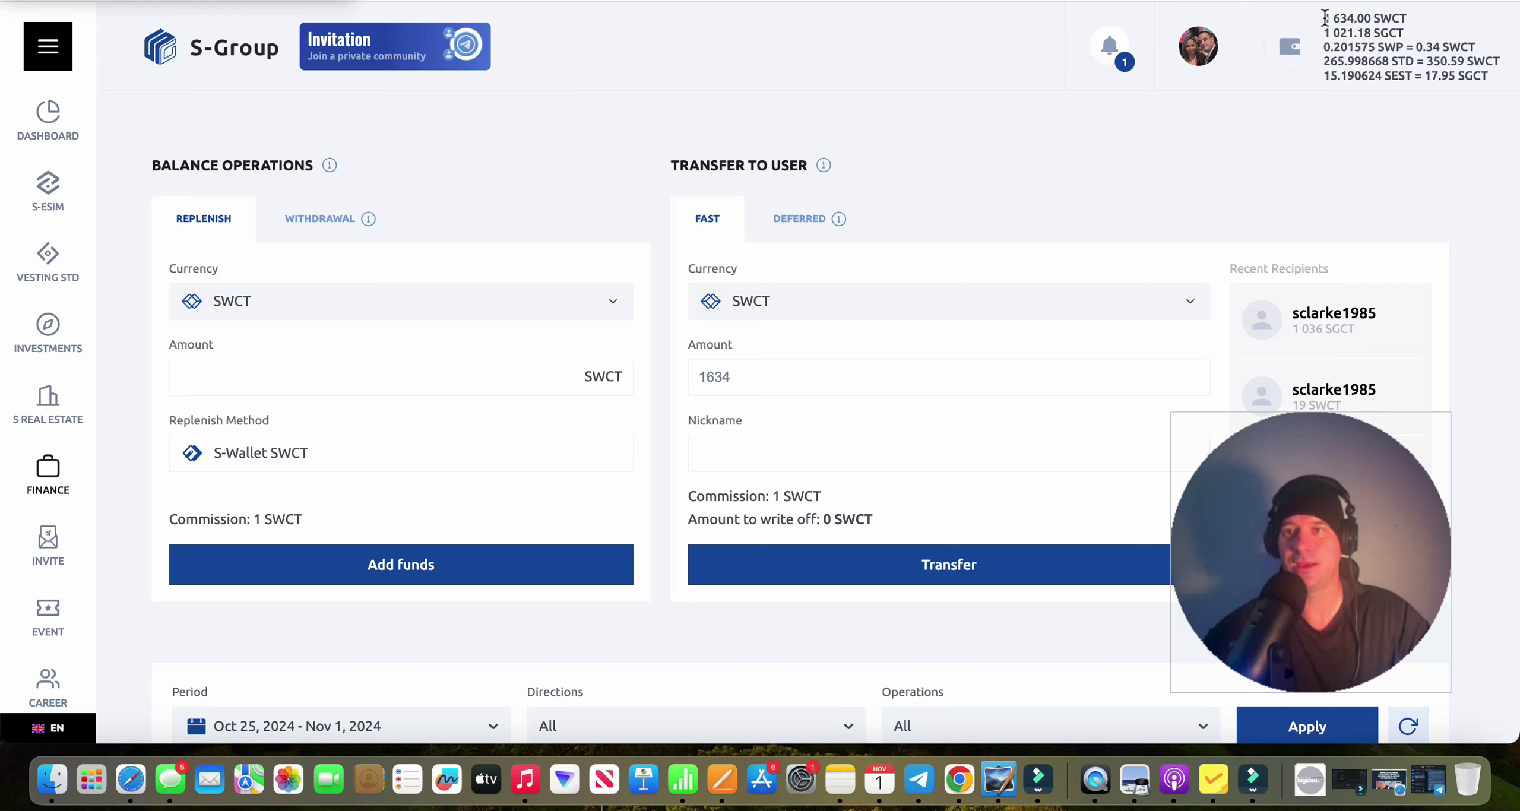
Highlight the 1 634 SWCT and 265.998668 STD header balances, then clear the selection.
drag(1325, 18, 1400, 34)
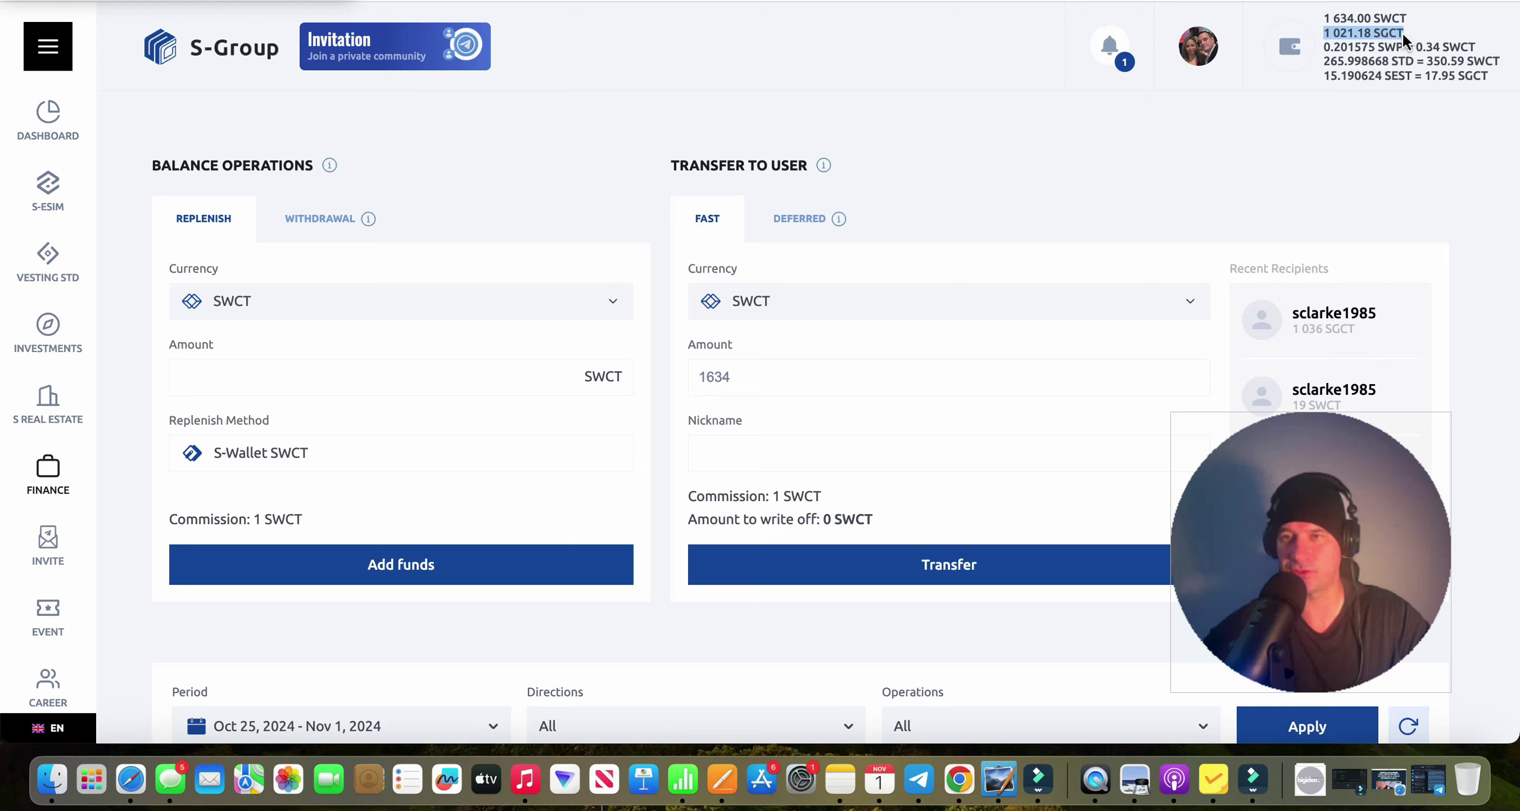
drag(1323, 17, 1355, 13)
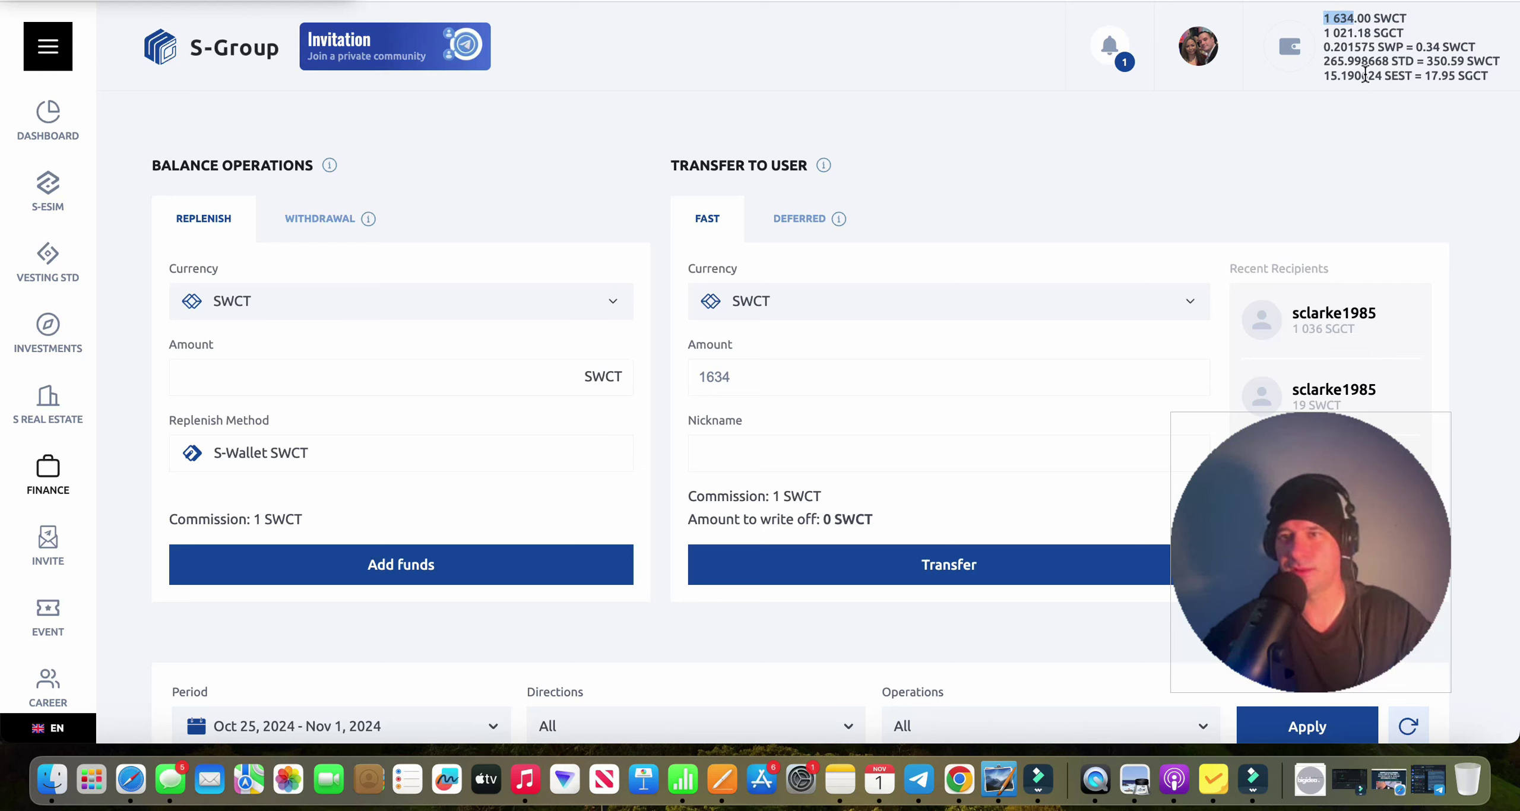
drag(1323, 61, 1382, 77)
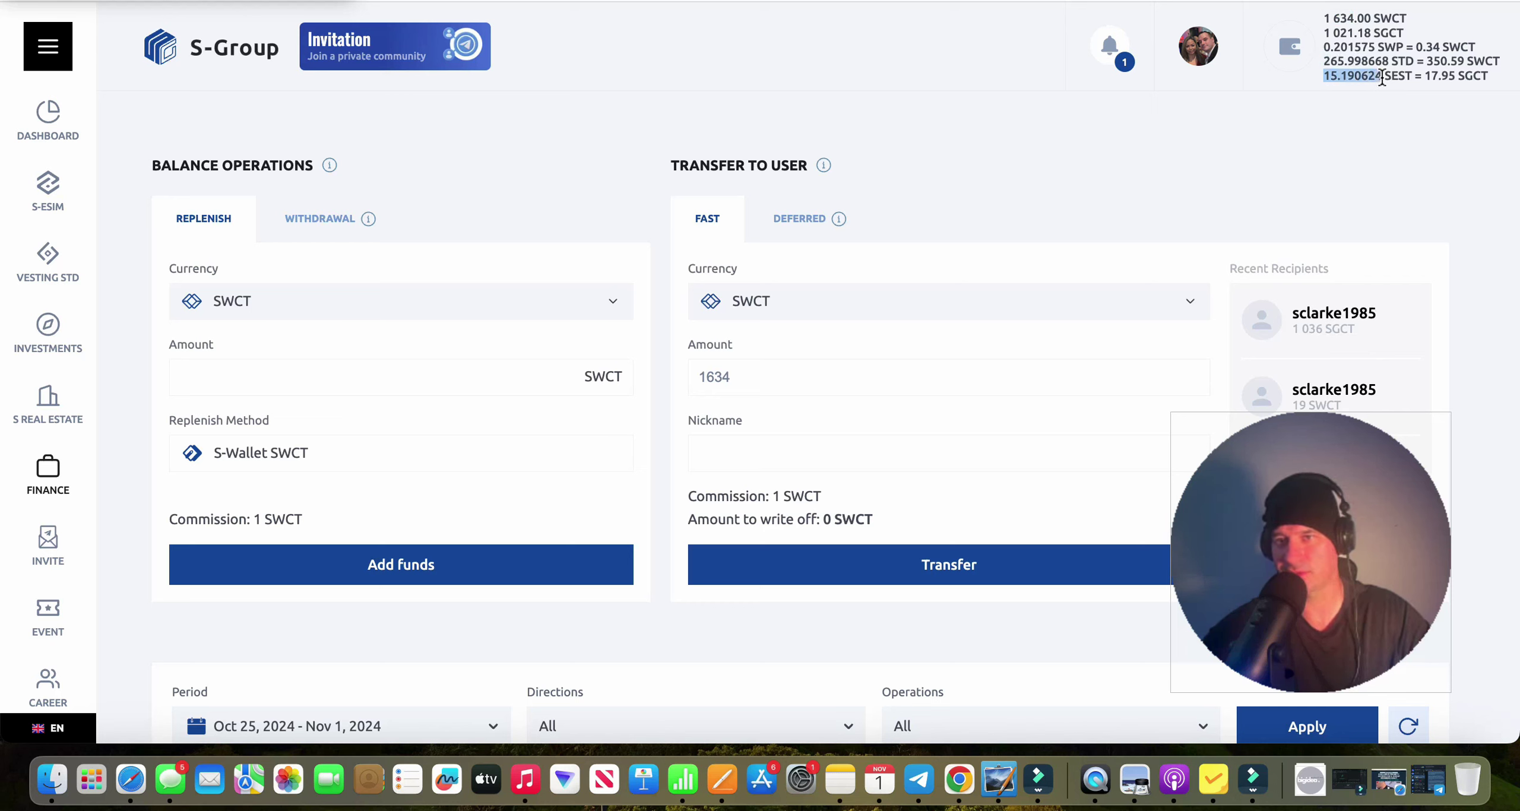
click(1240, 142)
Open the withdrawal form, copy the S-Wallet SGCT address, and enter 1021 with SGCT currency.
click(321, 219)
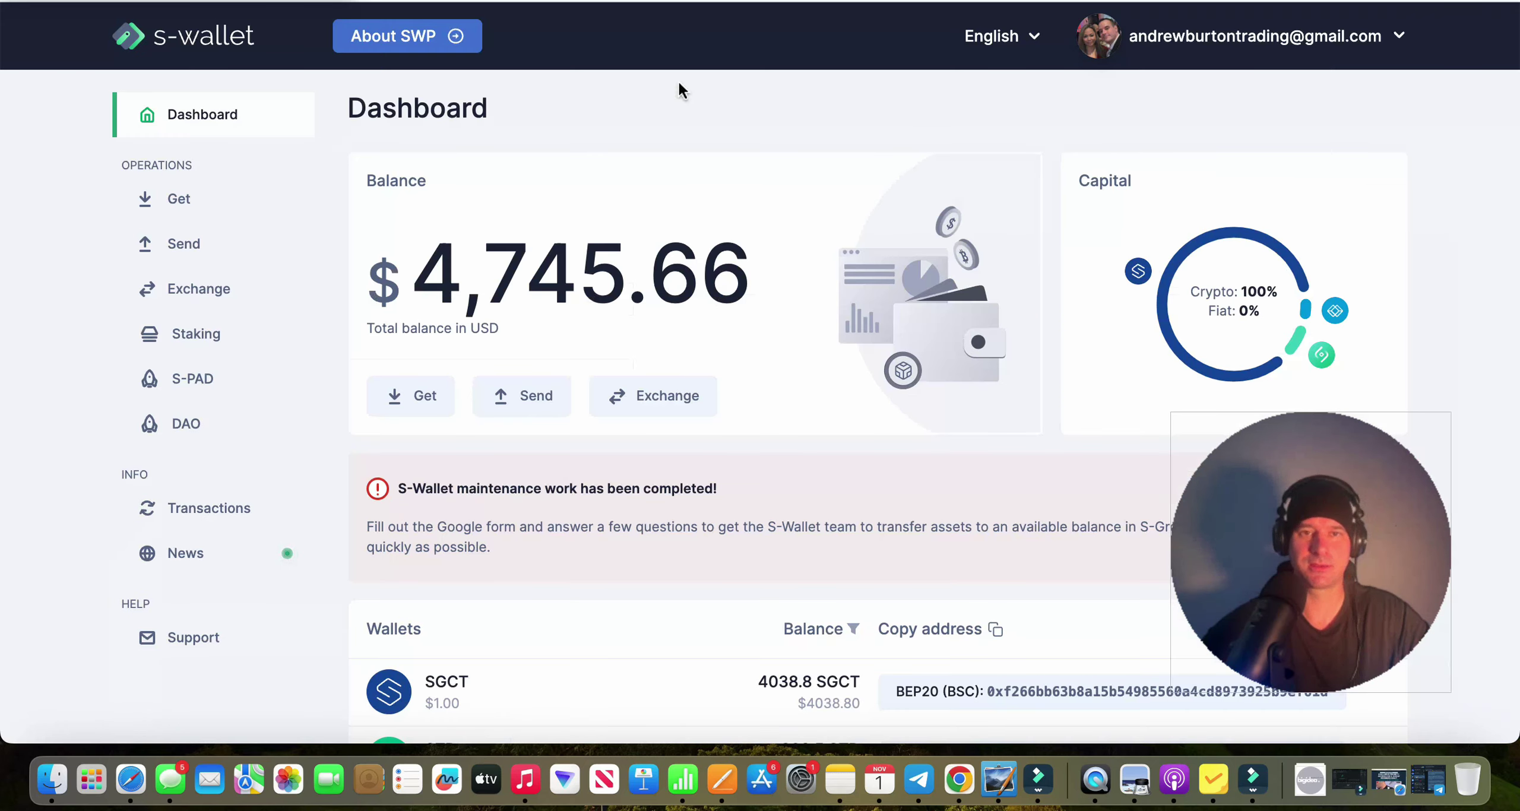
scroll(727, 409, down, 5)
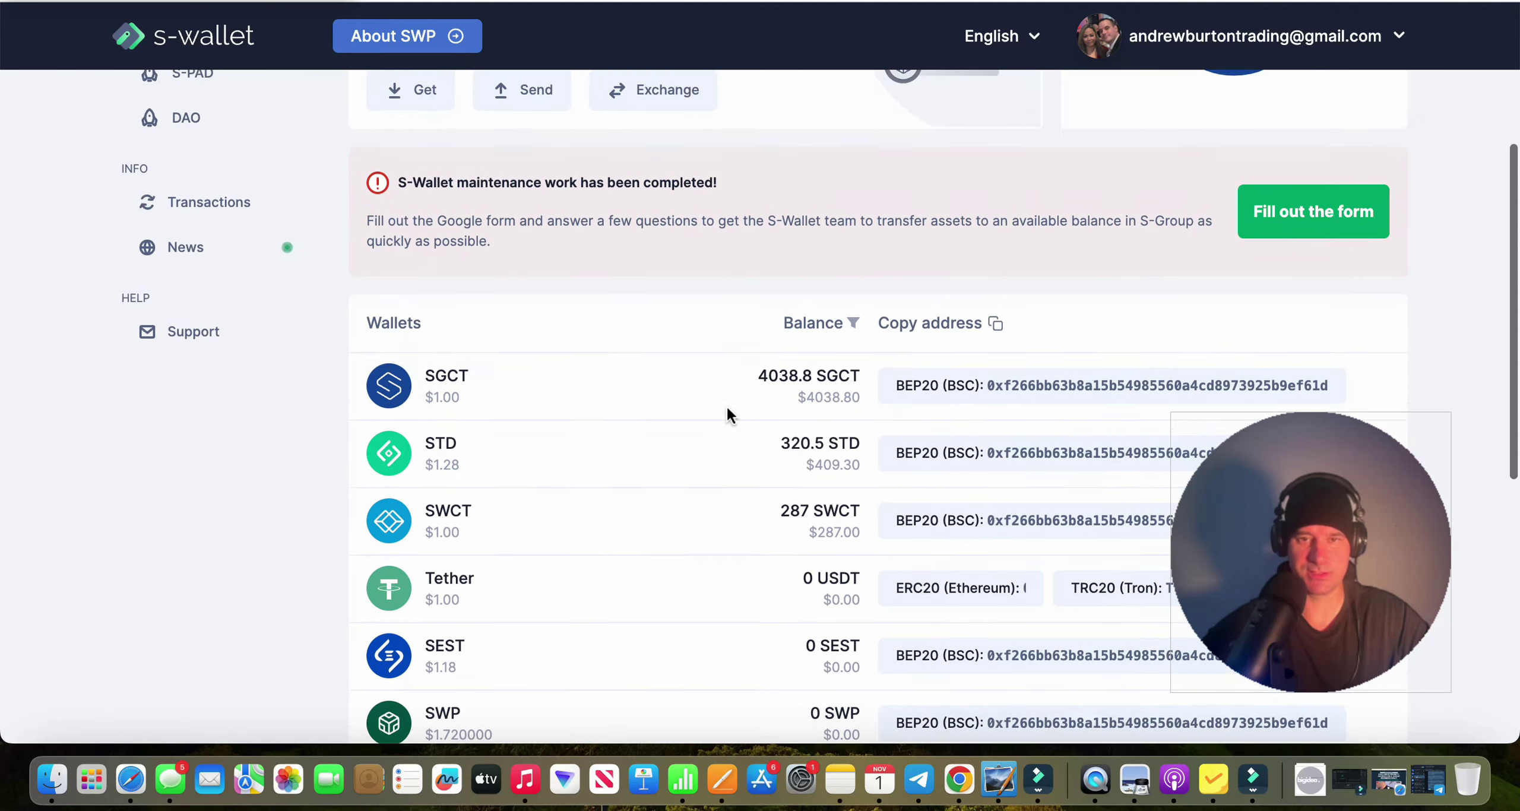
click(1008, 380)
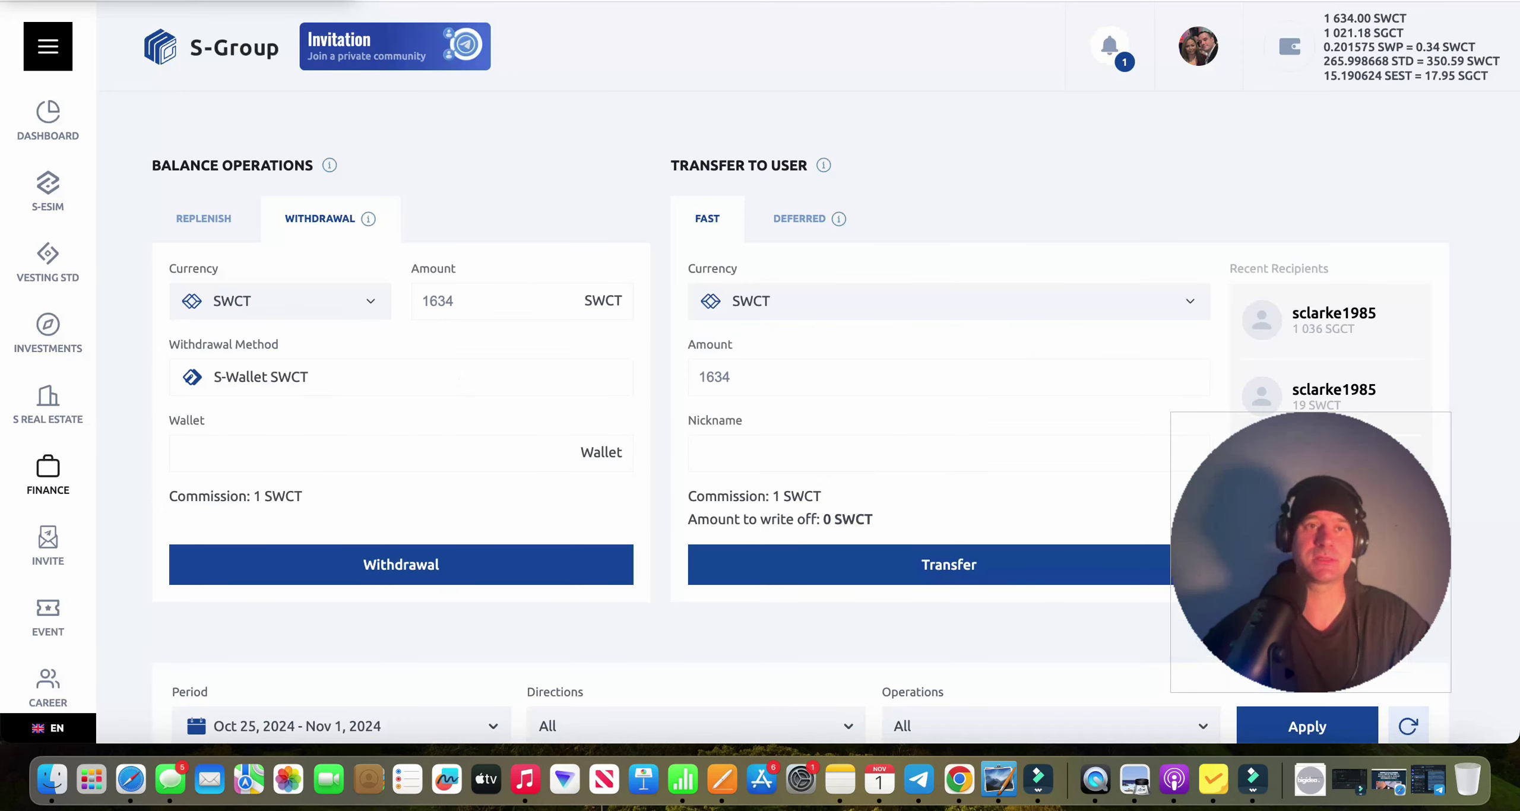
click(466, 302)
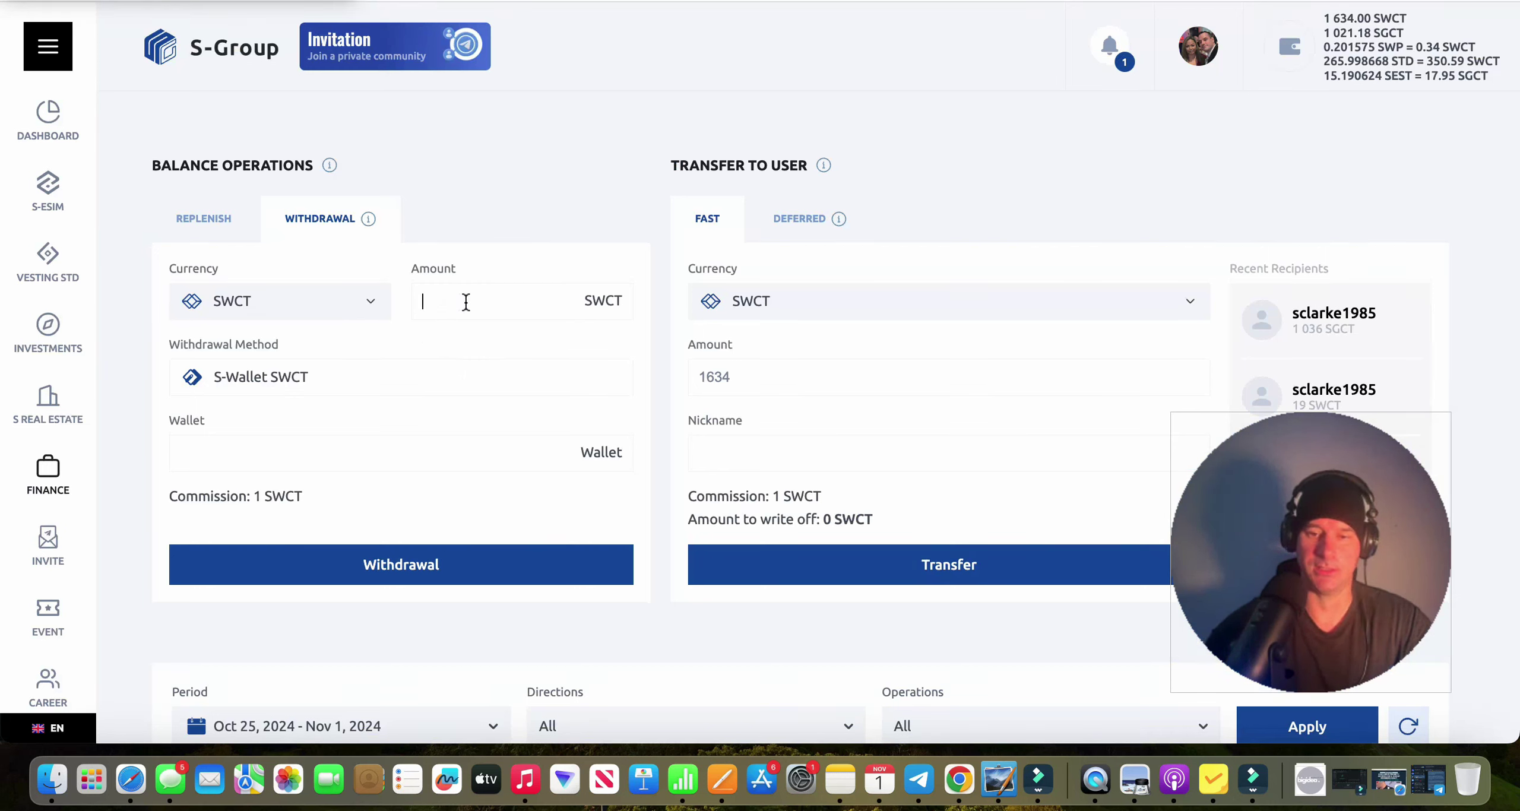
text(10)
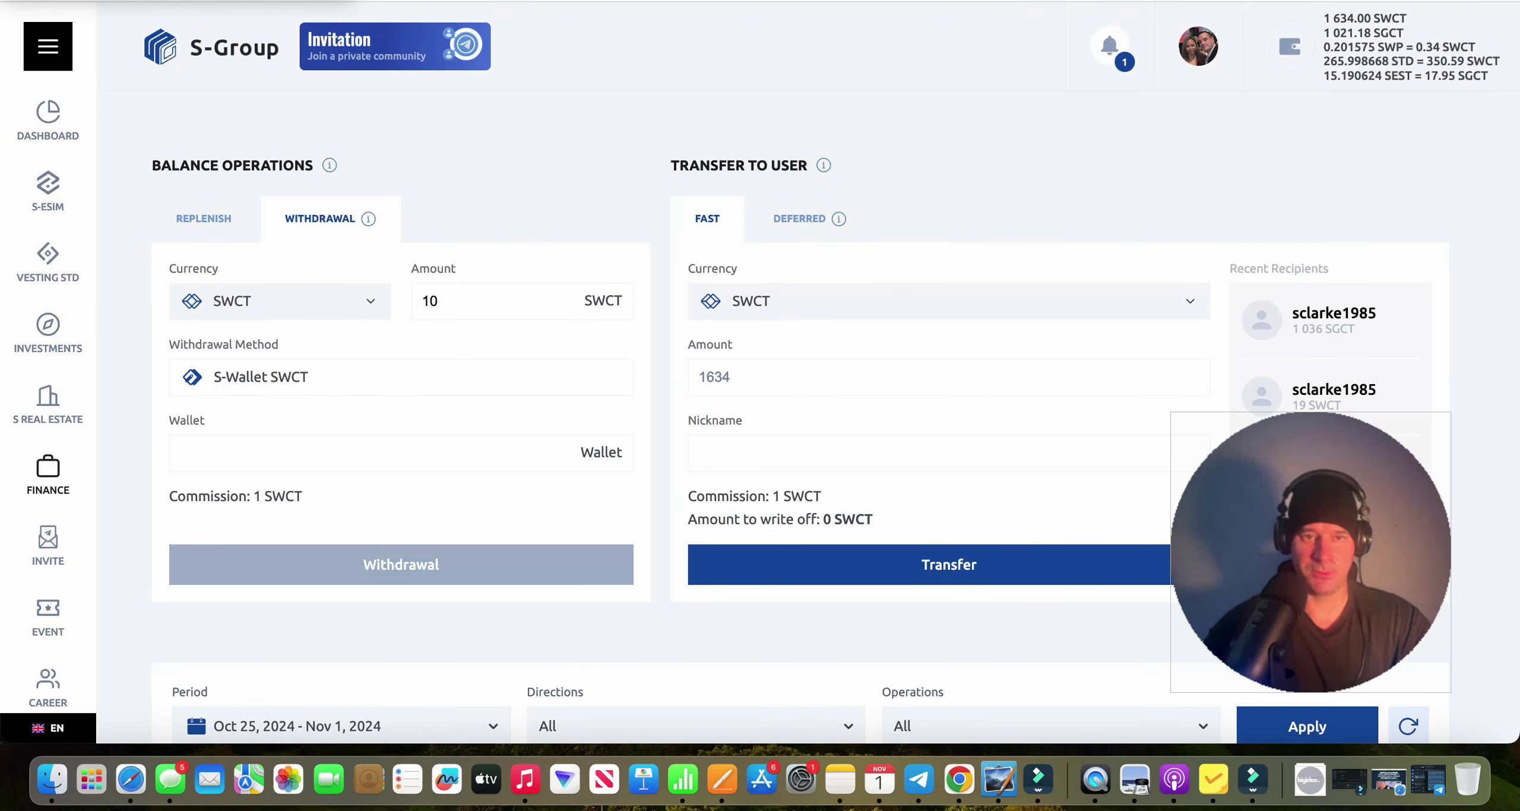
text(21)
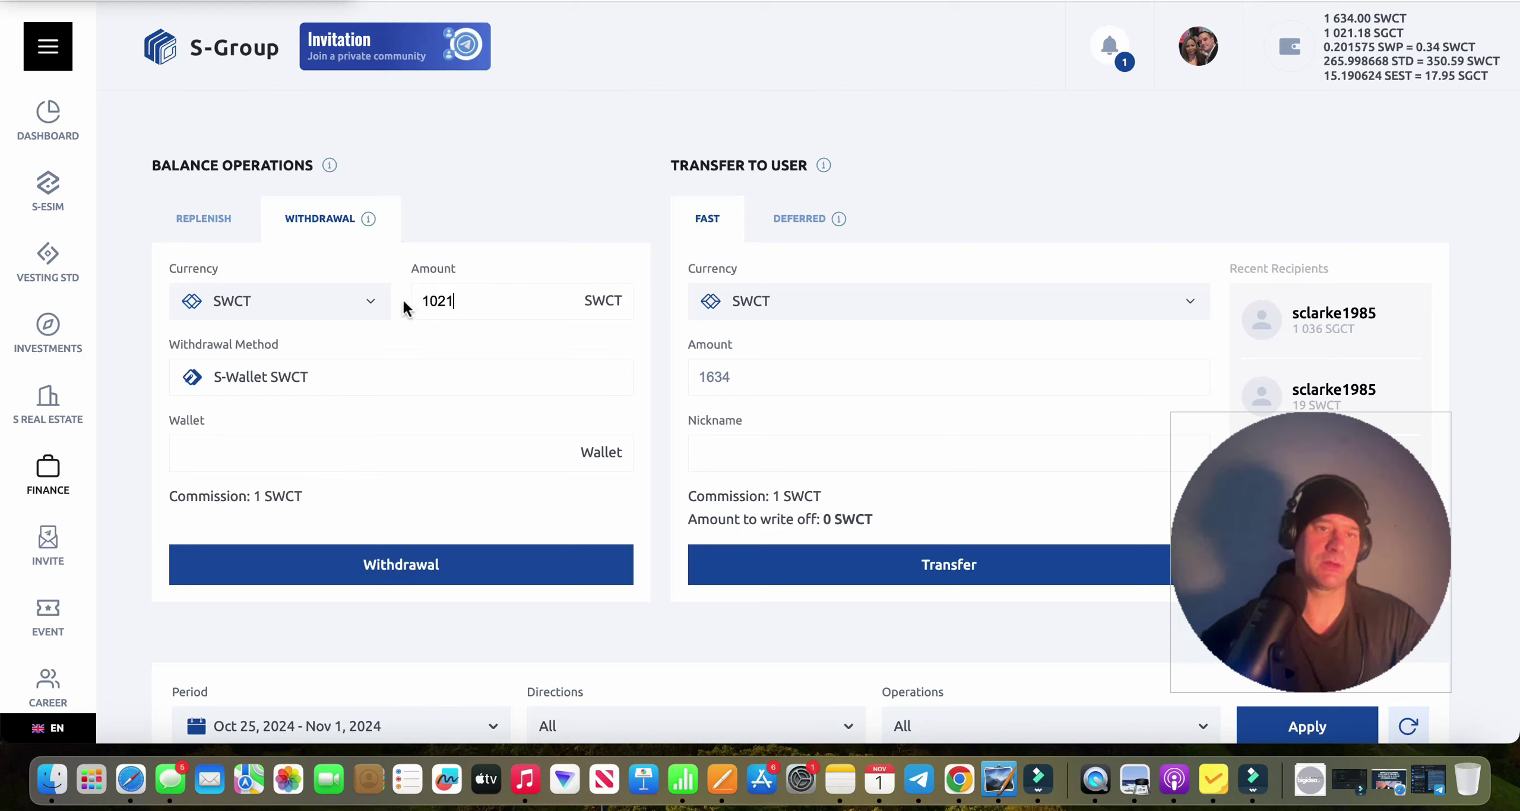
click(369, 302)
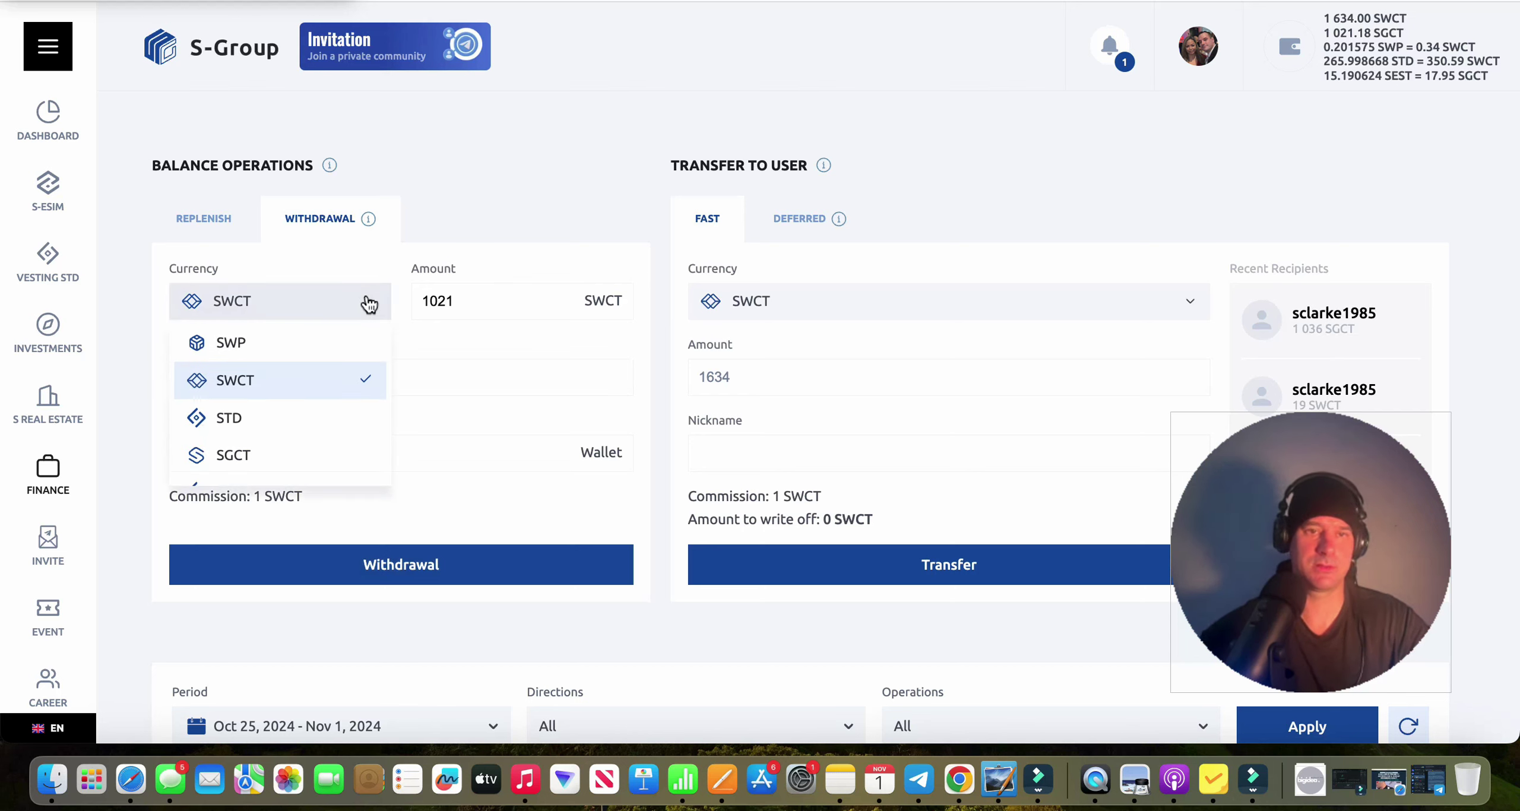
click(304, 460)
Re-enter the amount, paste the S-Wallet SGCT address into Wallet, and submit the withdrawal.
triple_click(451, 301)
key(BackSpace)
text(10)
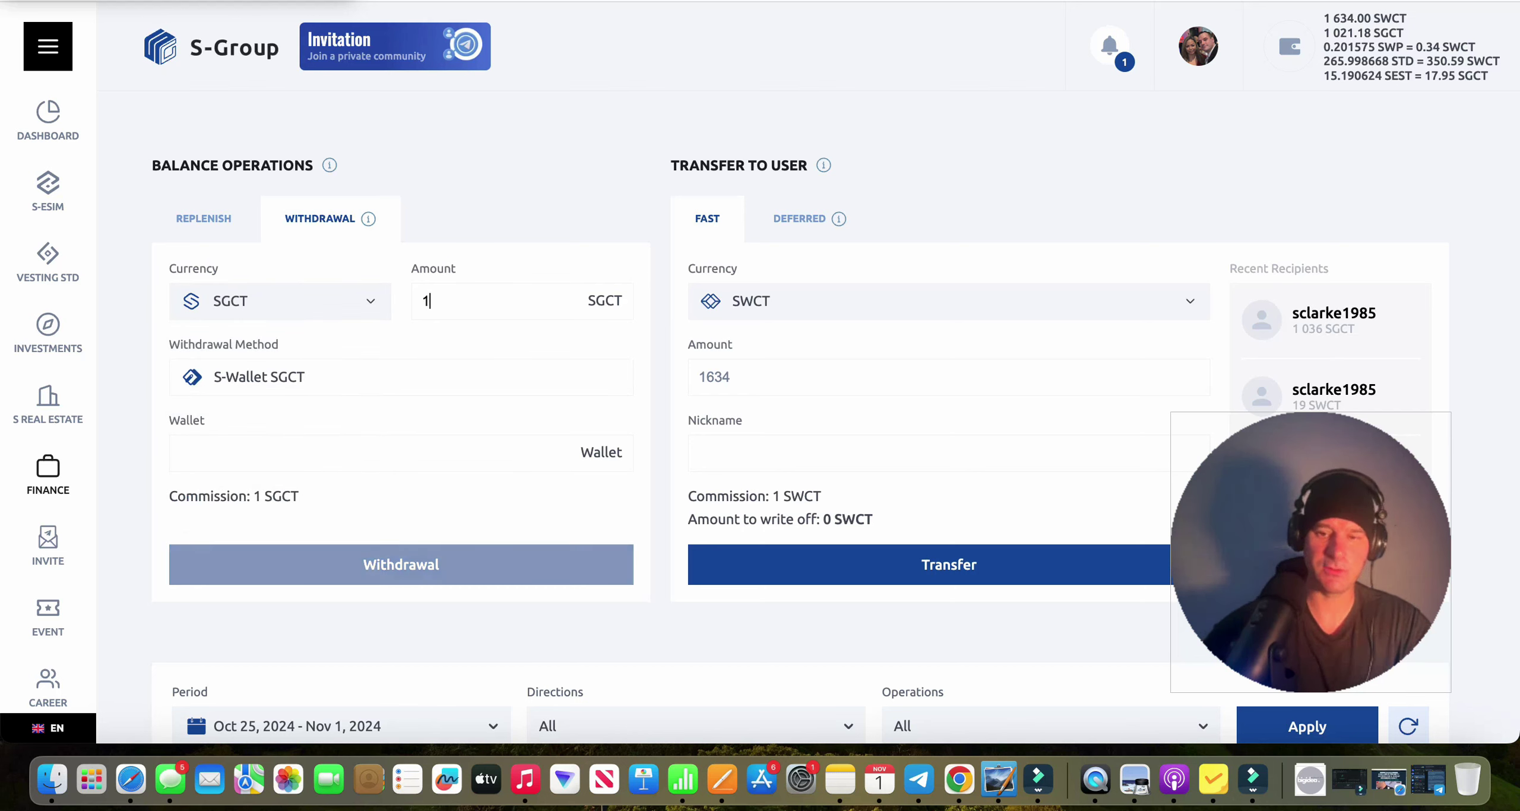
text(021)
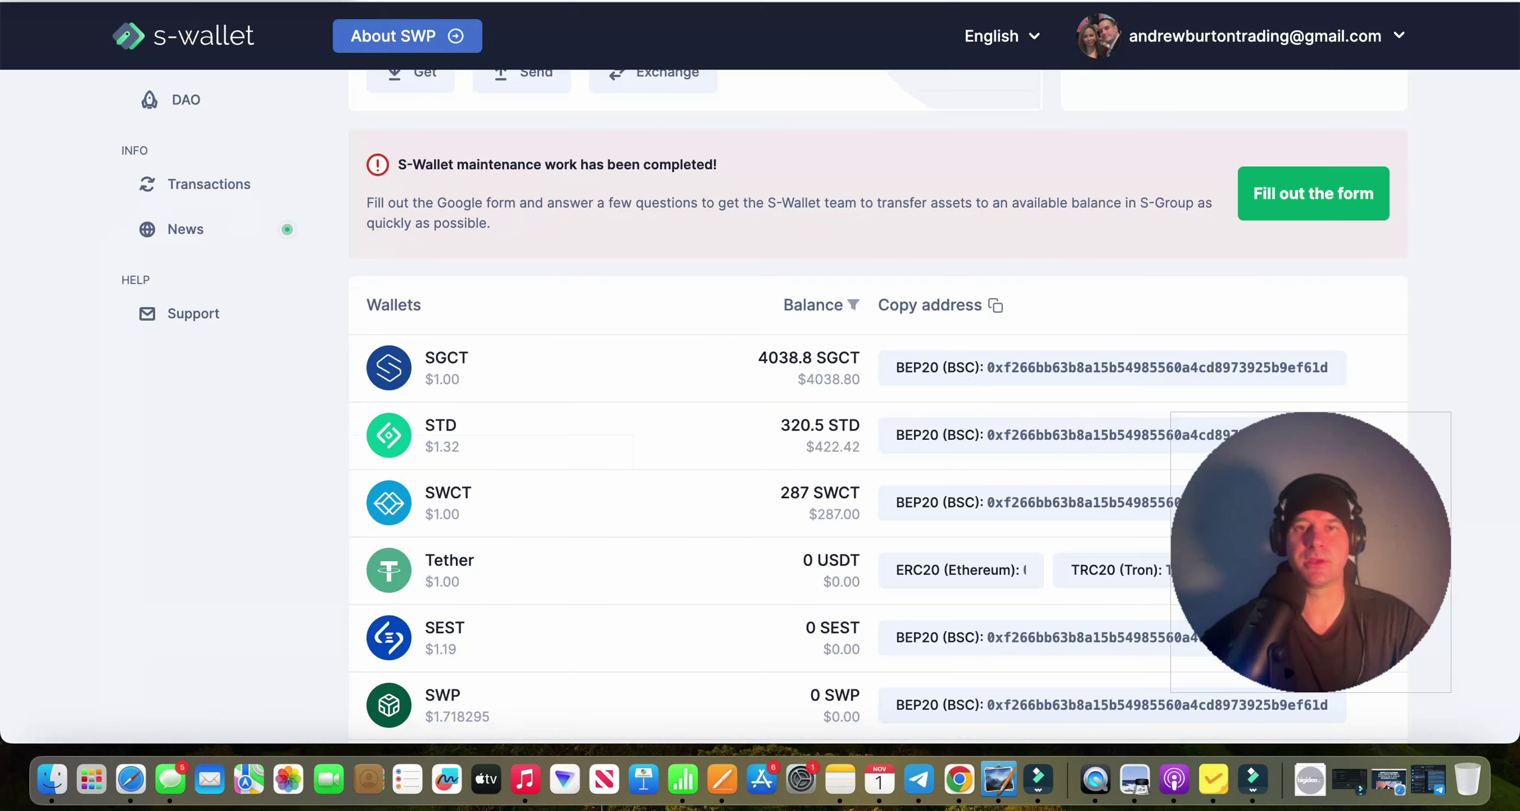
click(985, 380)
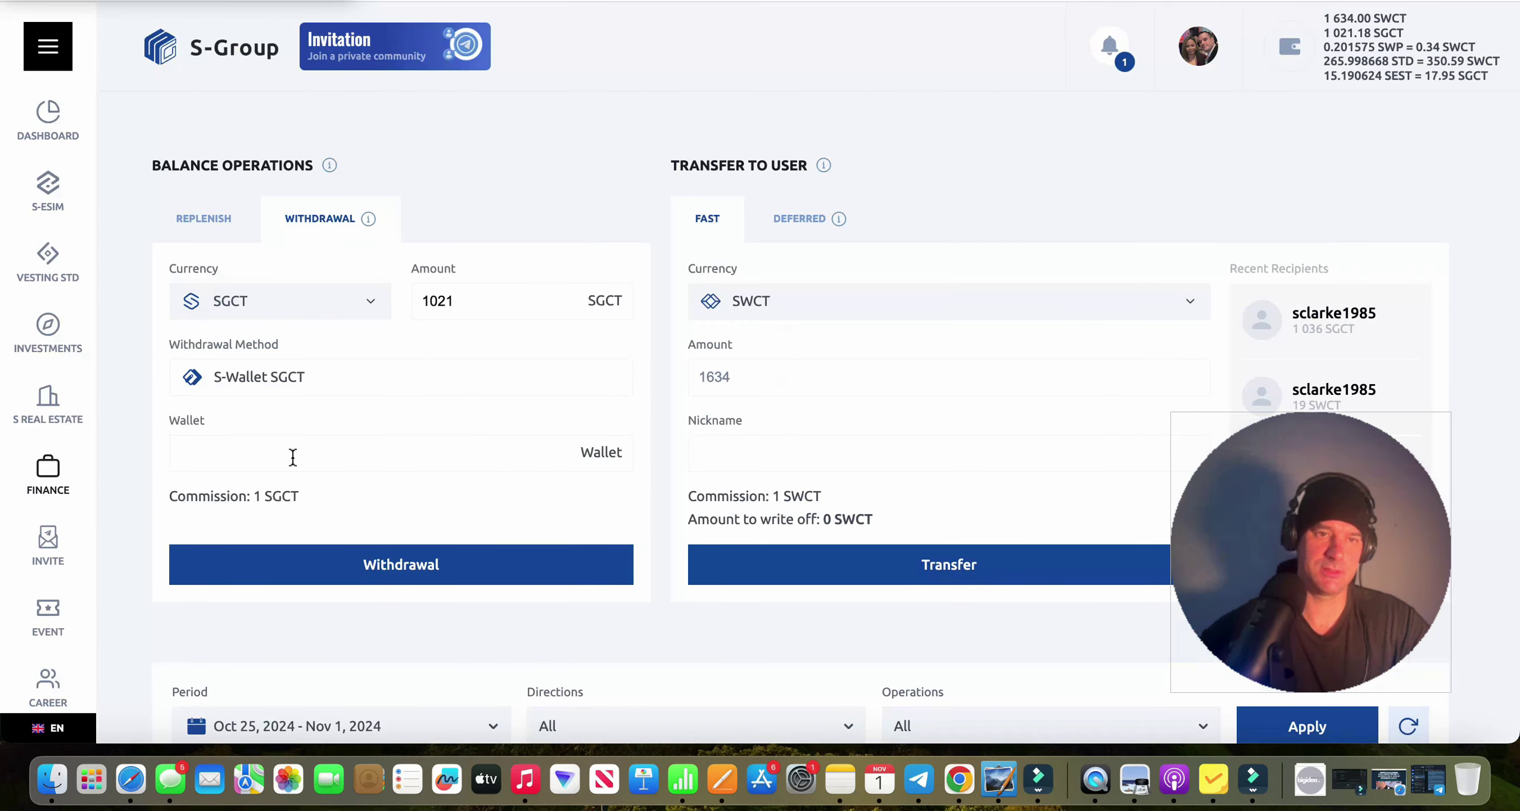
click(292, 458)
key(super+v)
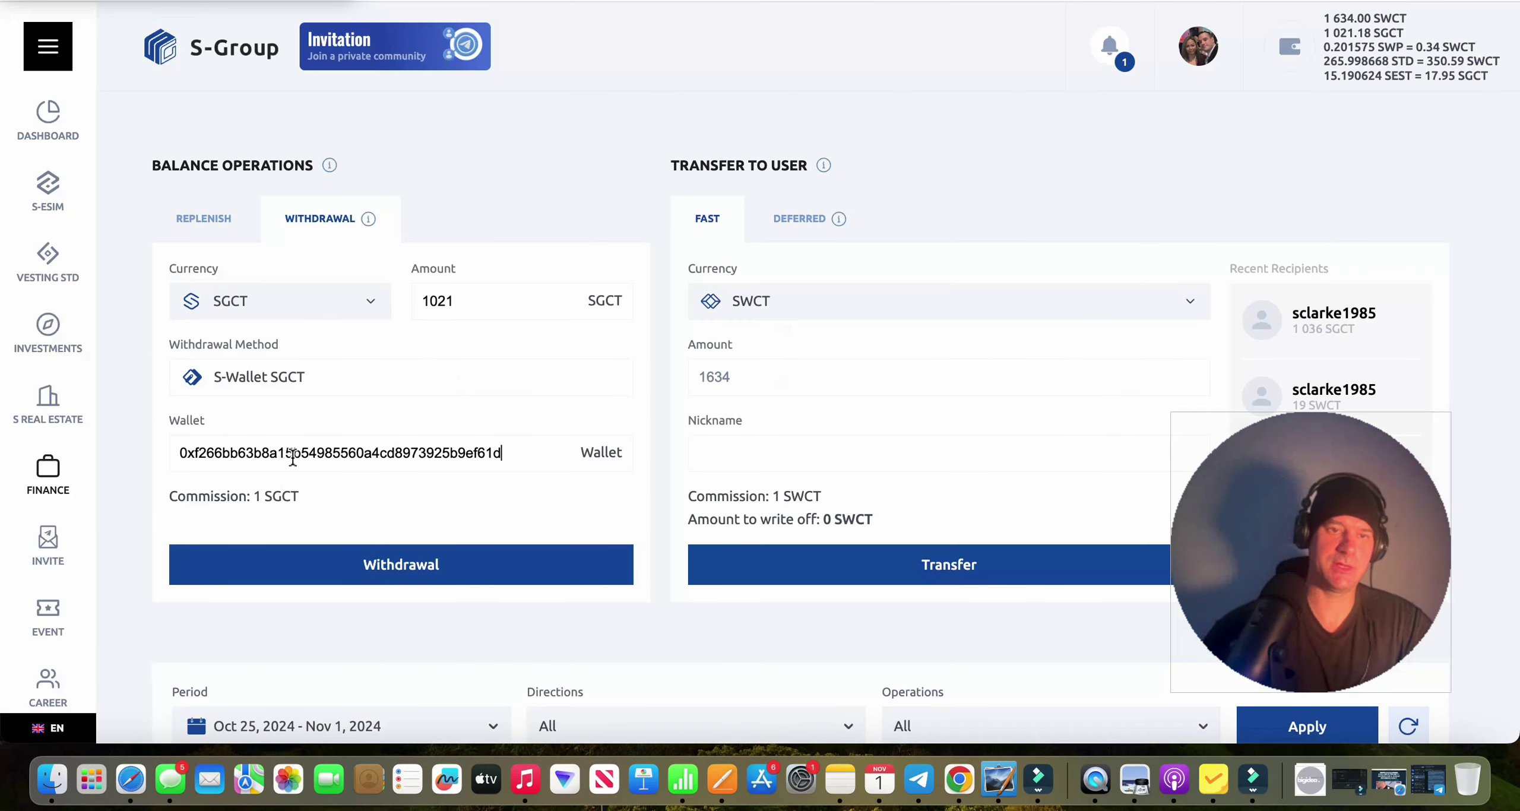
click(435, 577)
Request a Telegram confirmation code and copy it from the S-Group Bot chat.
click(855, 358)
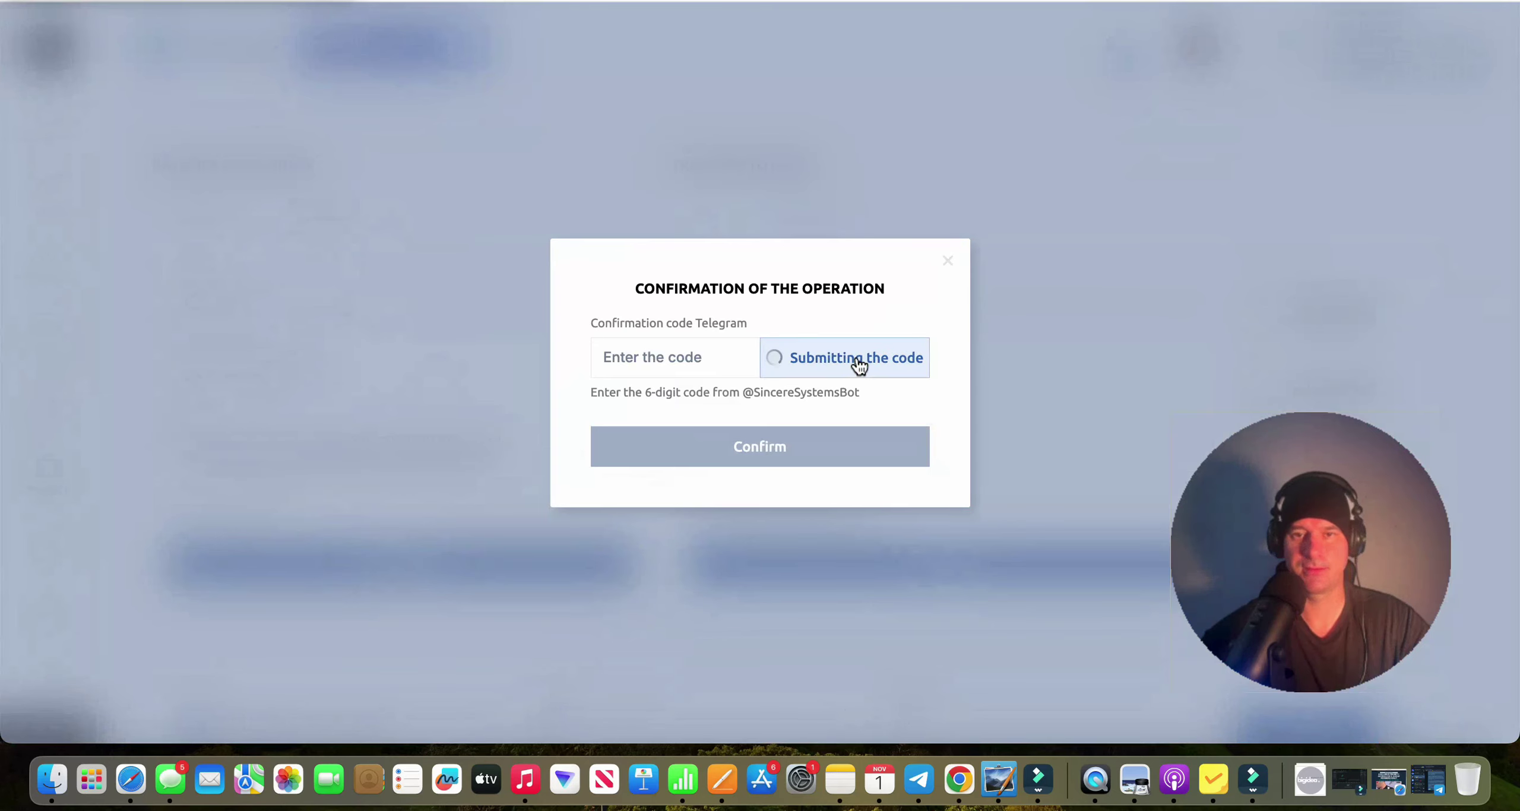
click(919, 779)
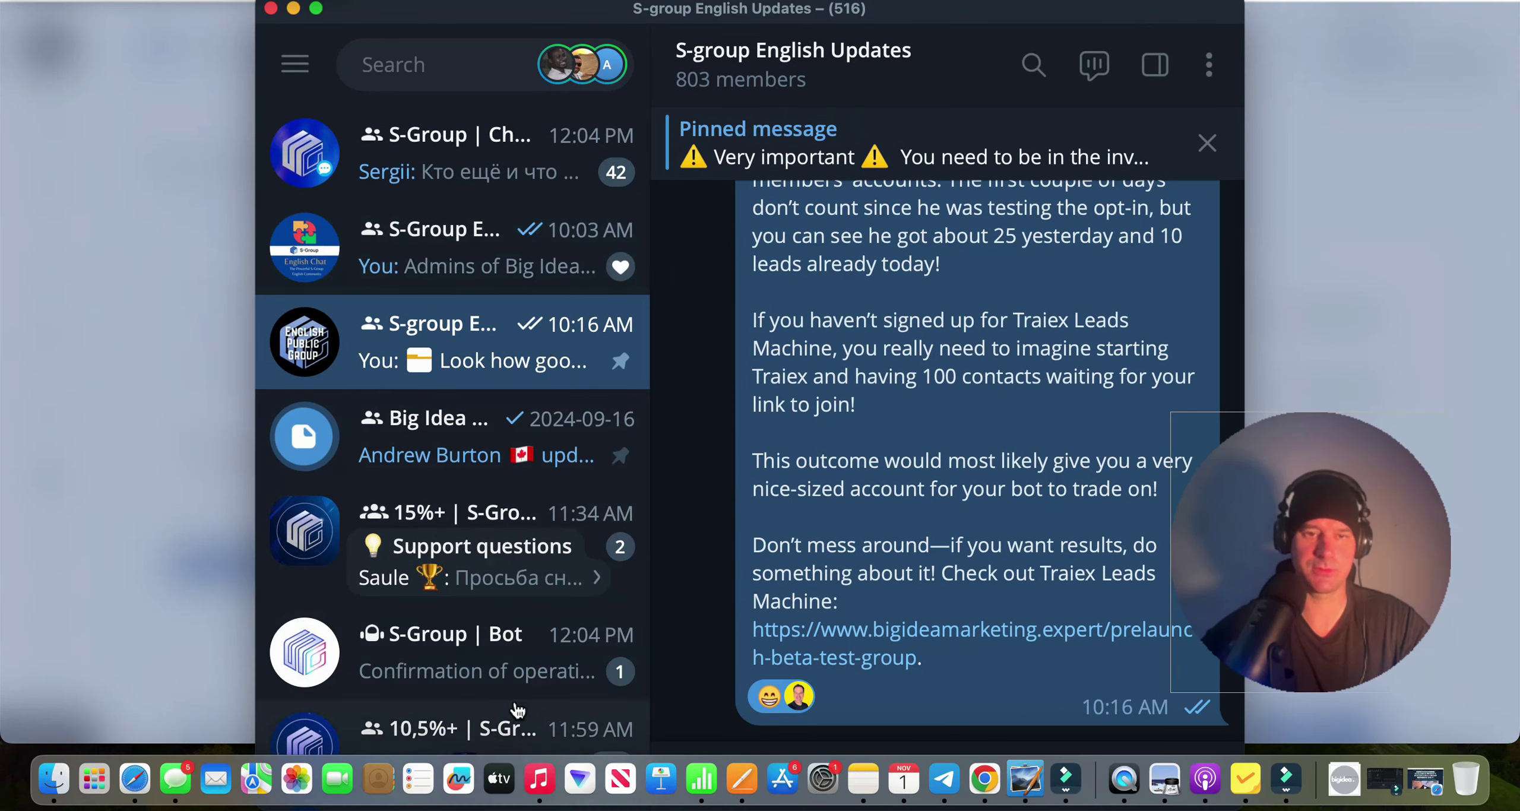
click(504, 671)
drag(825, 553, 759, 561)
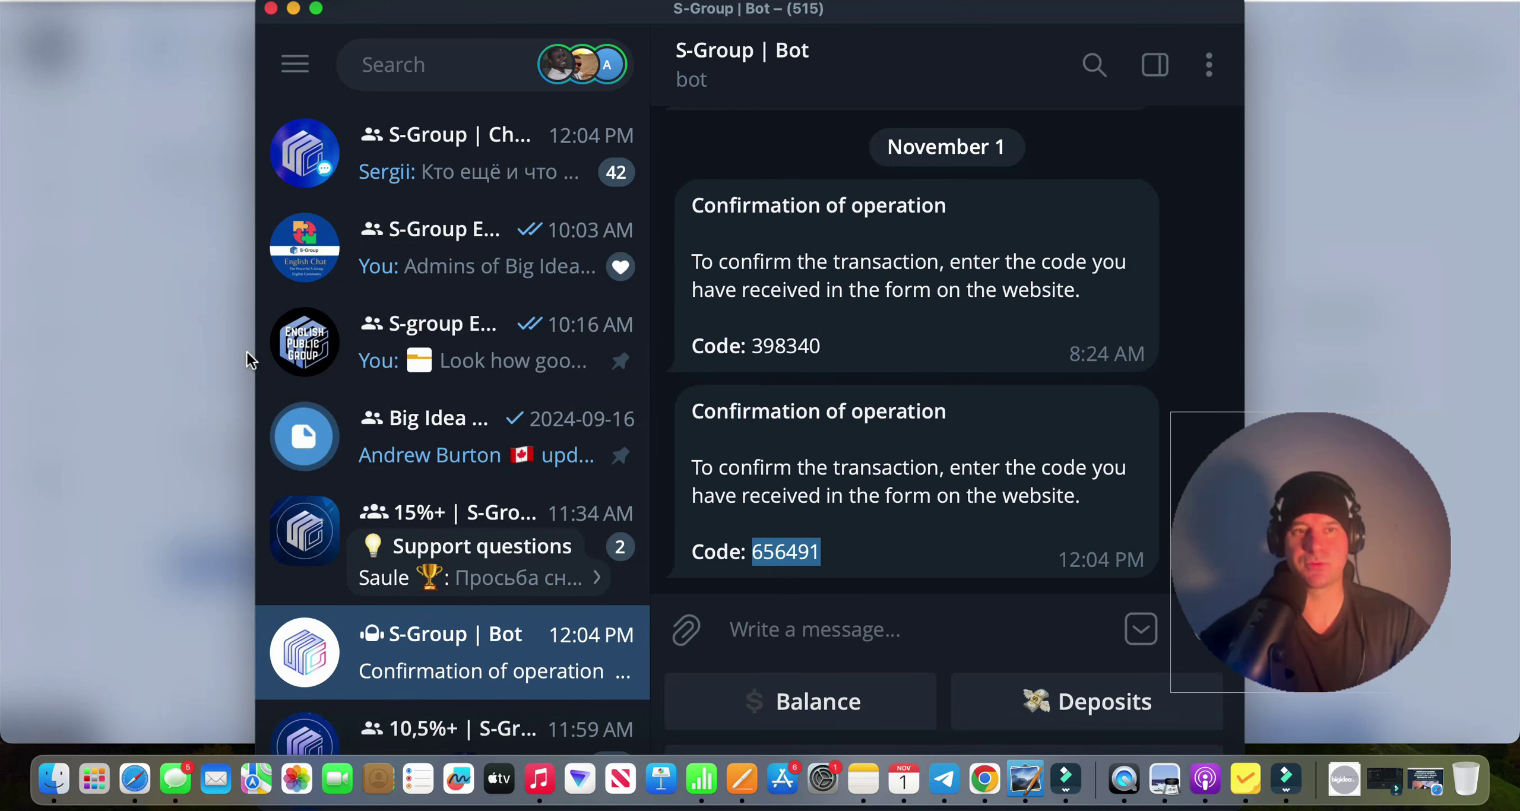
Paste the code into the confirmation dialog, confirm, and reload the page.
click(162, 261)
click(645, 364)
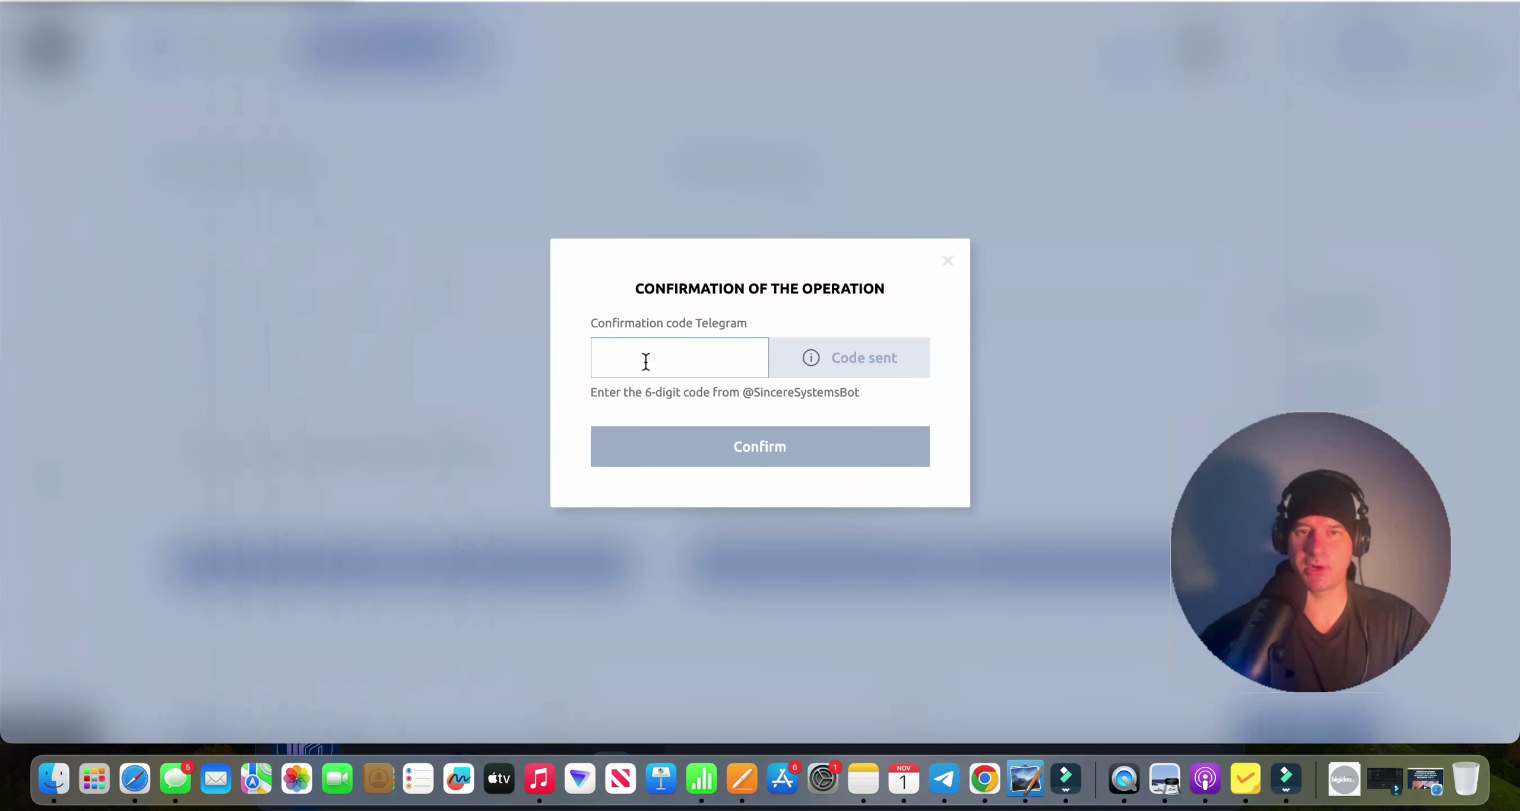
key(super+v)
click(754, 446)
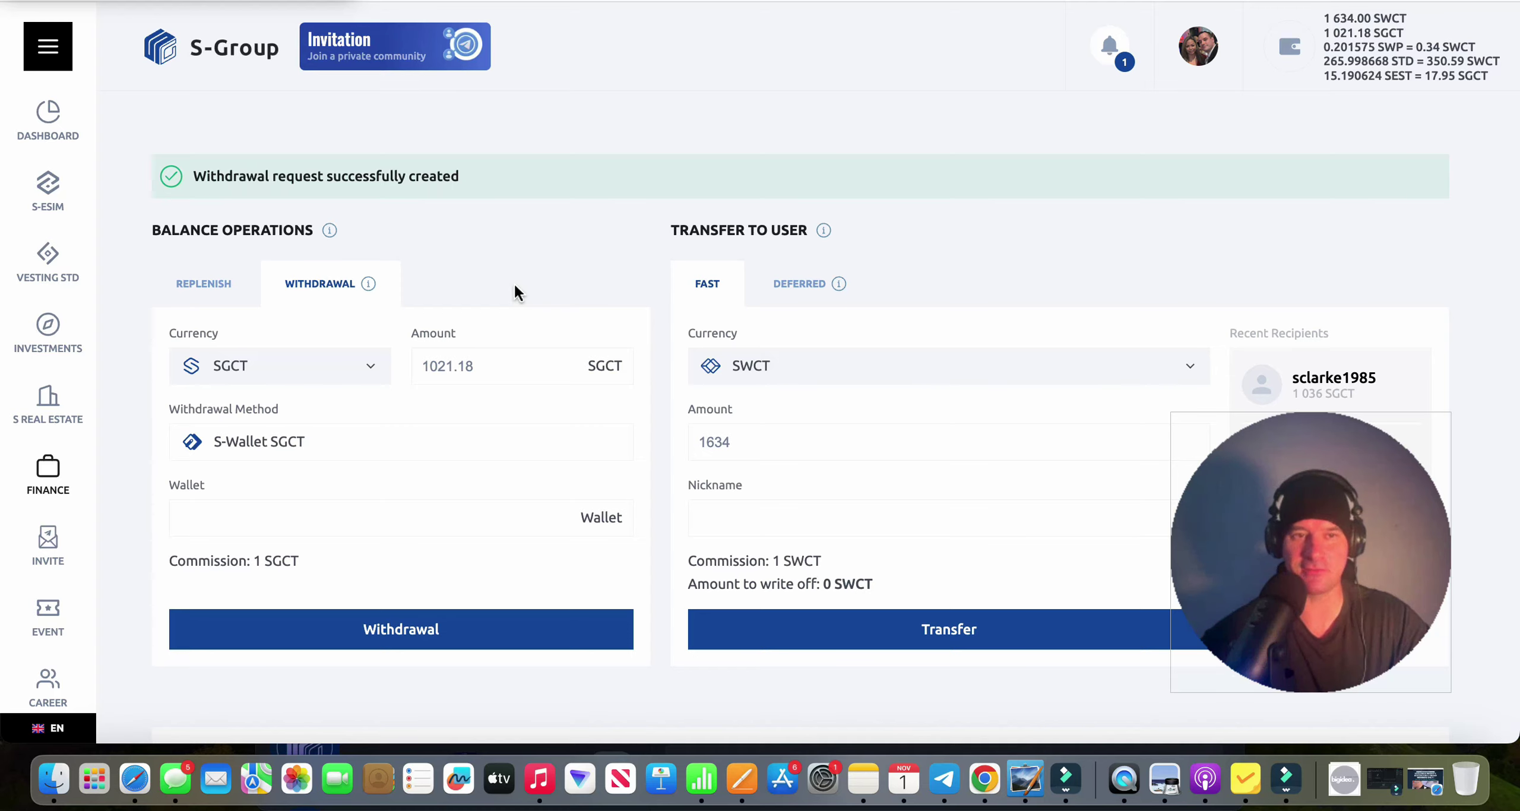
key(super+r)
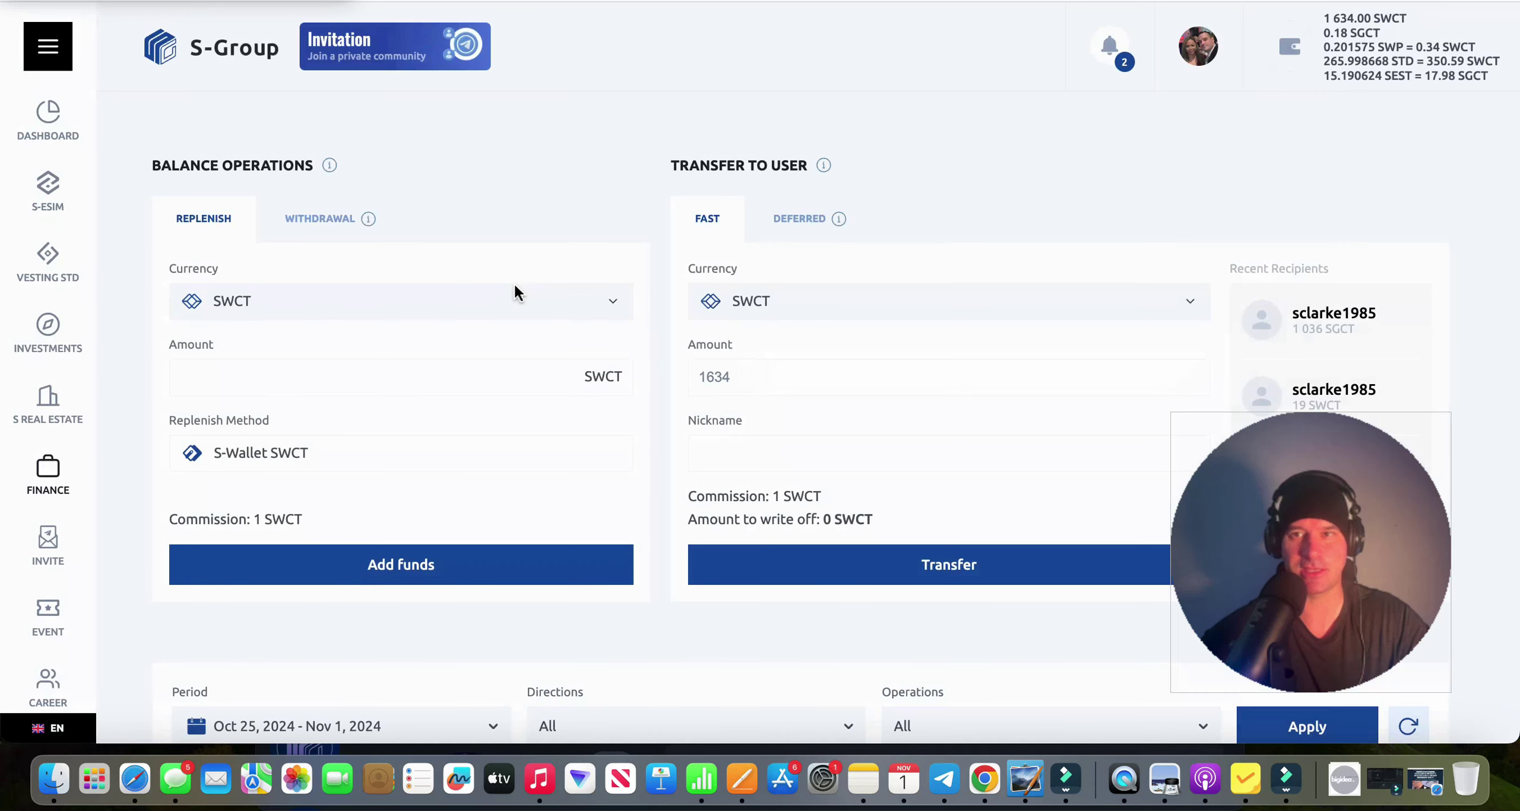
Switch to the withdrawal form and set the amount to 1634.
click(334, 223)
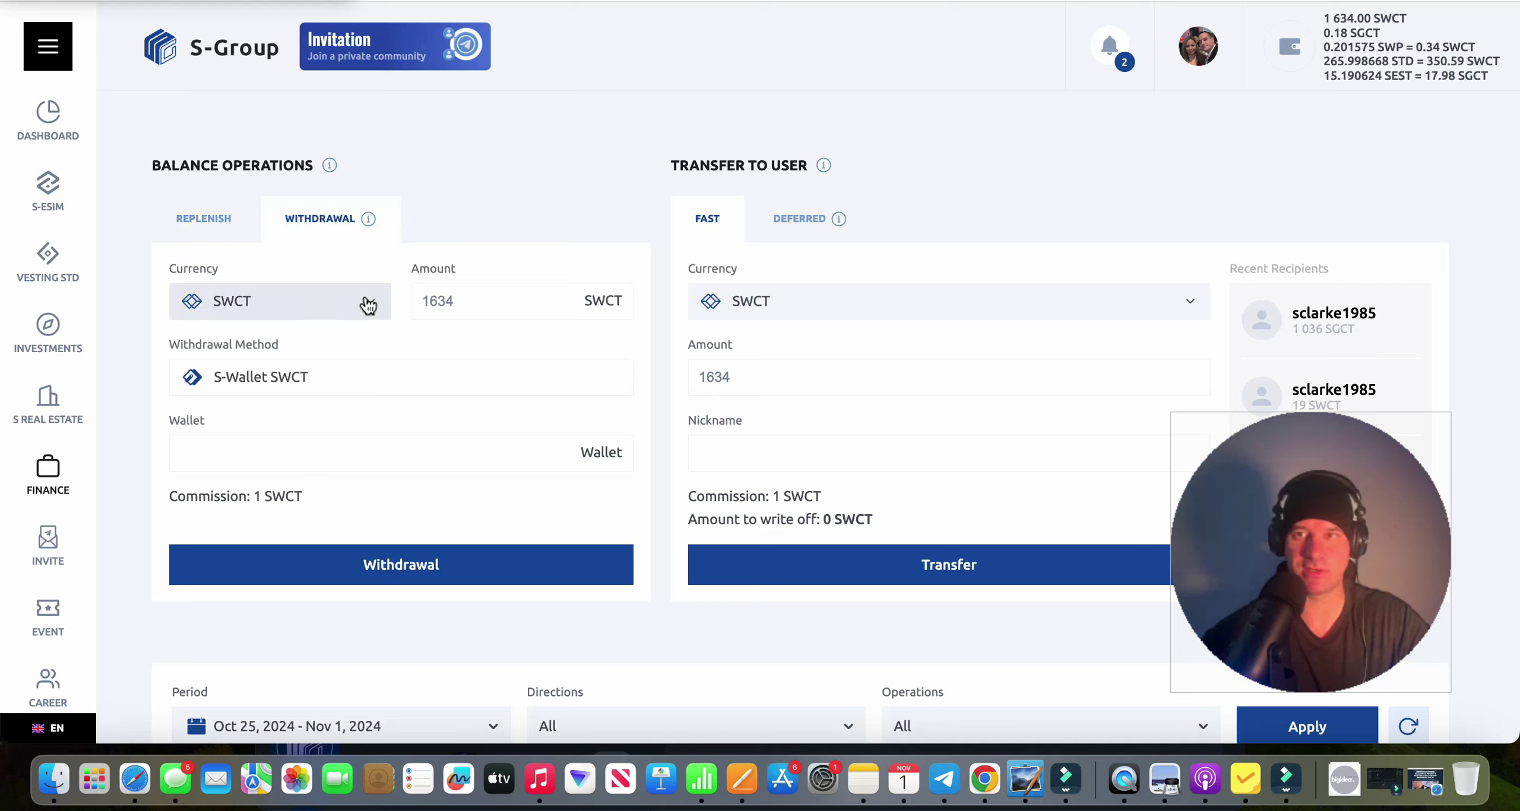
double_click(449, 300)
key(BackSpace)
text(16)
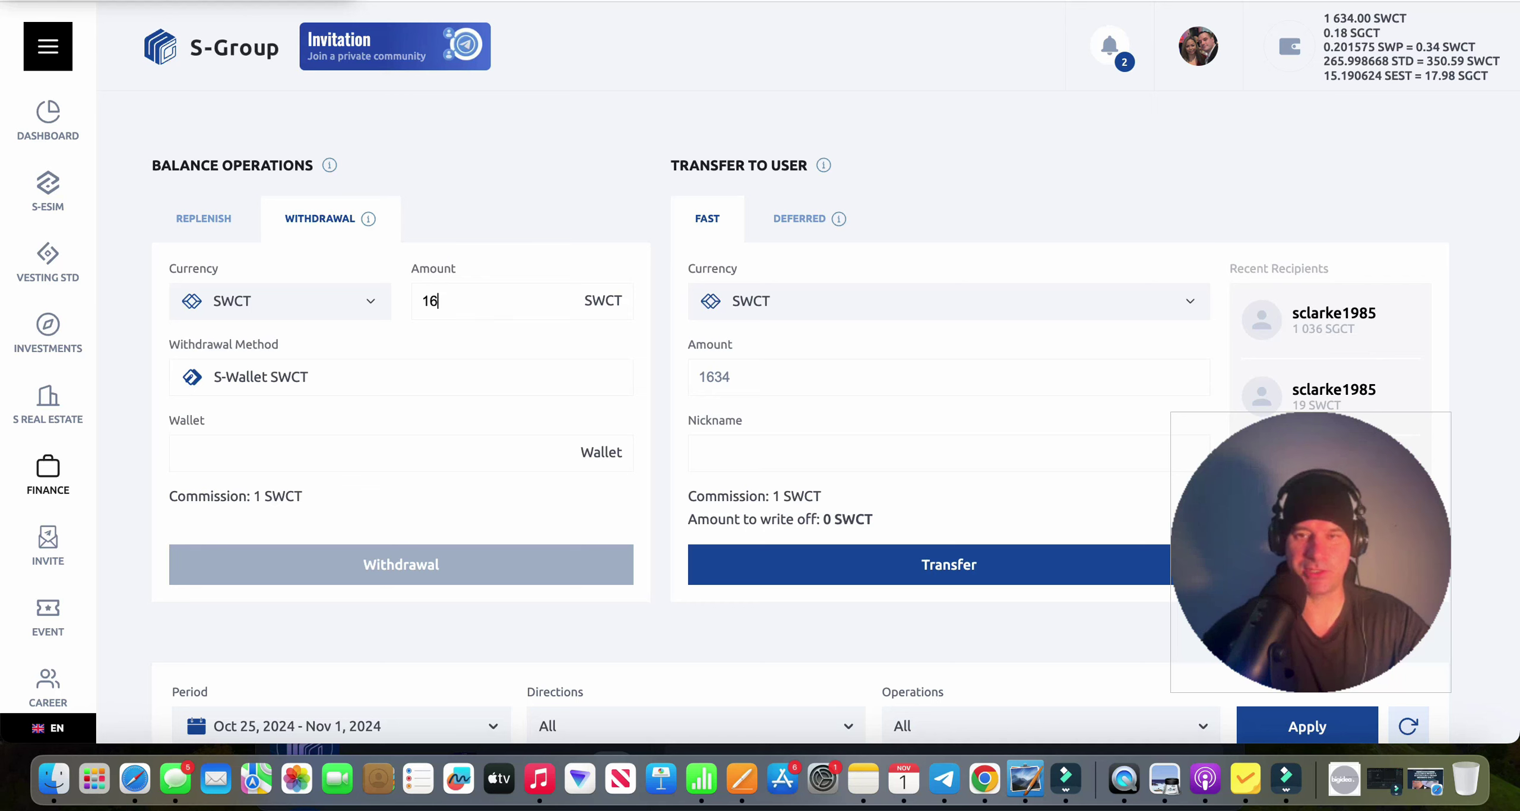
text(34)
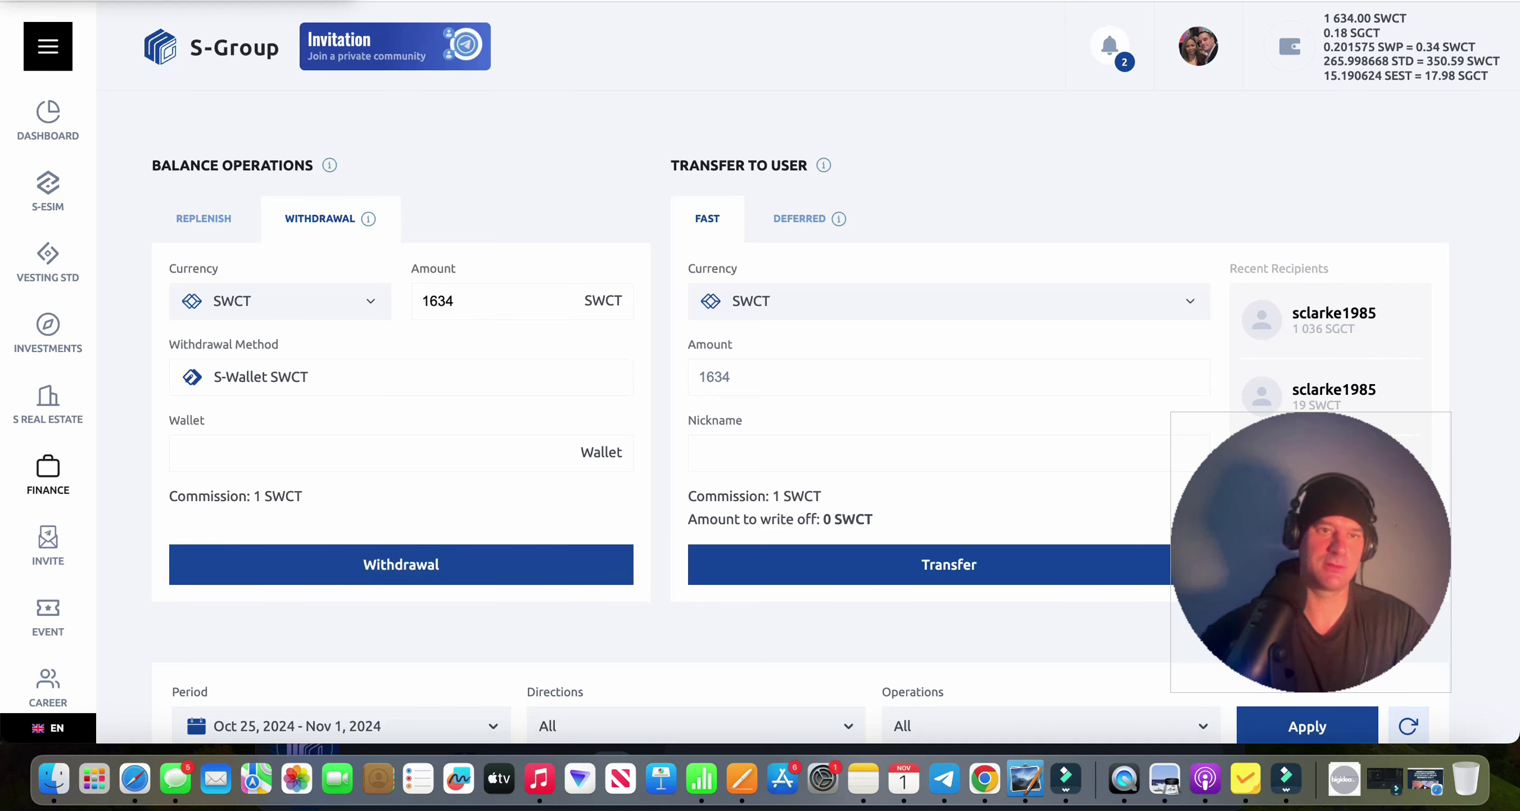
Copy the S-Wallet SWCT address and paste it into the Wallet field.
key(super+Tab)
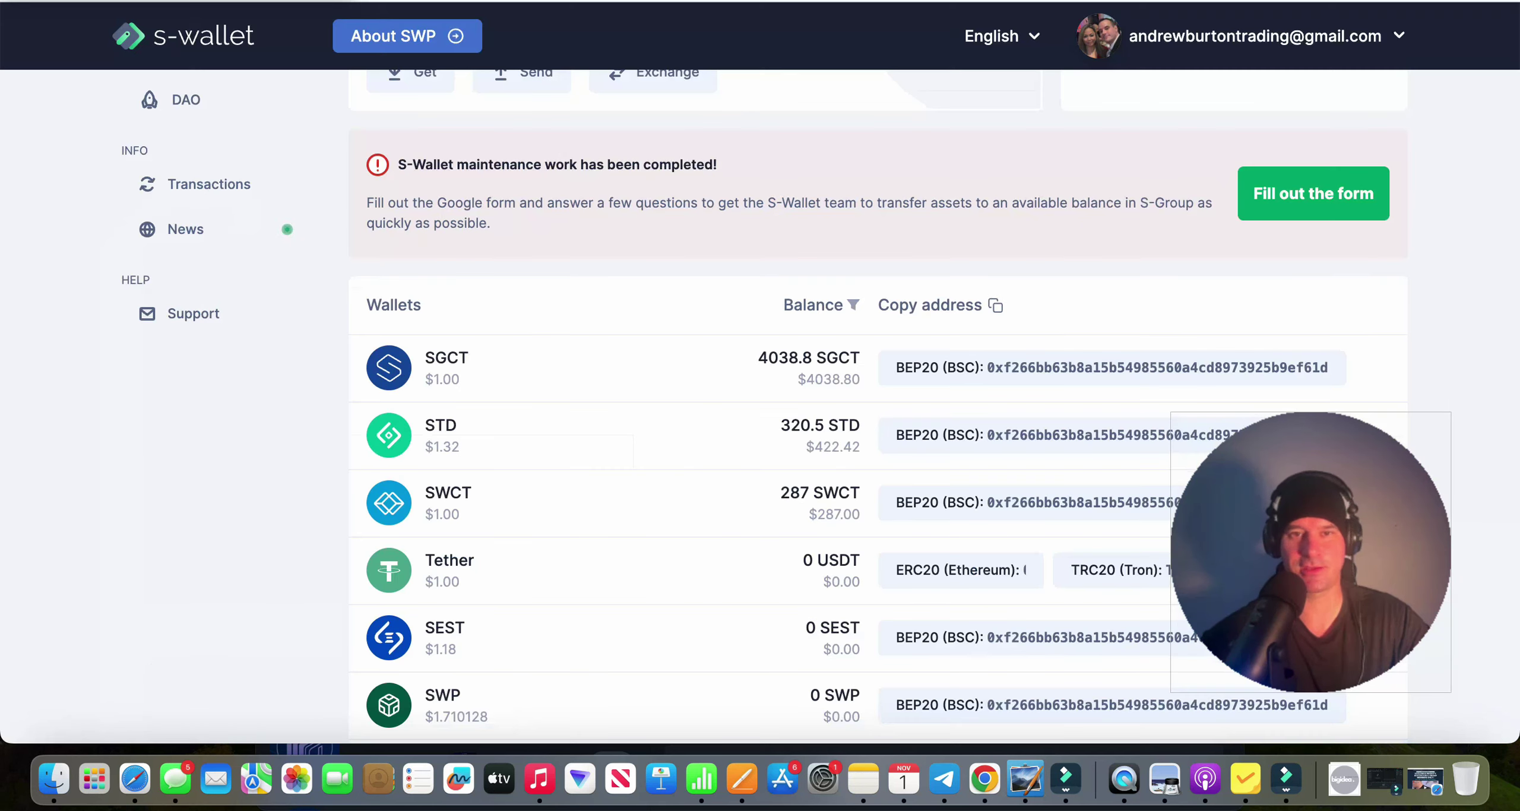
click(989, 514)
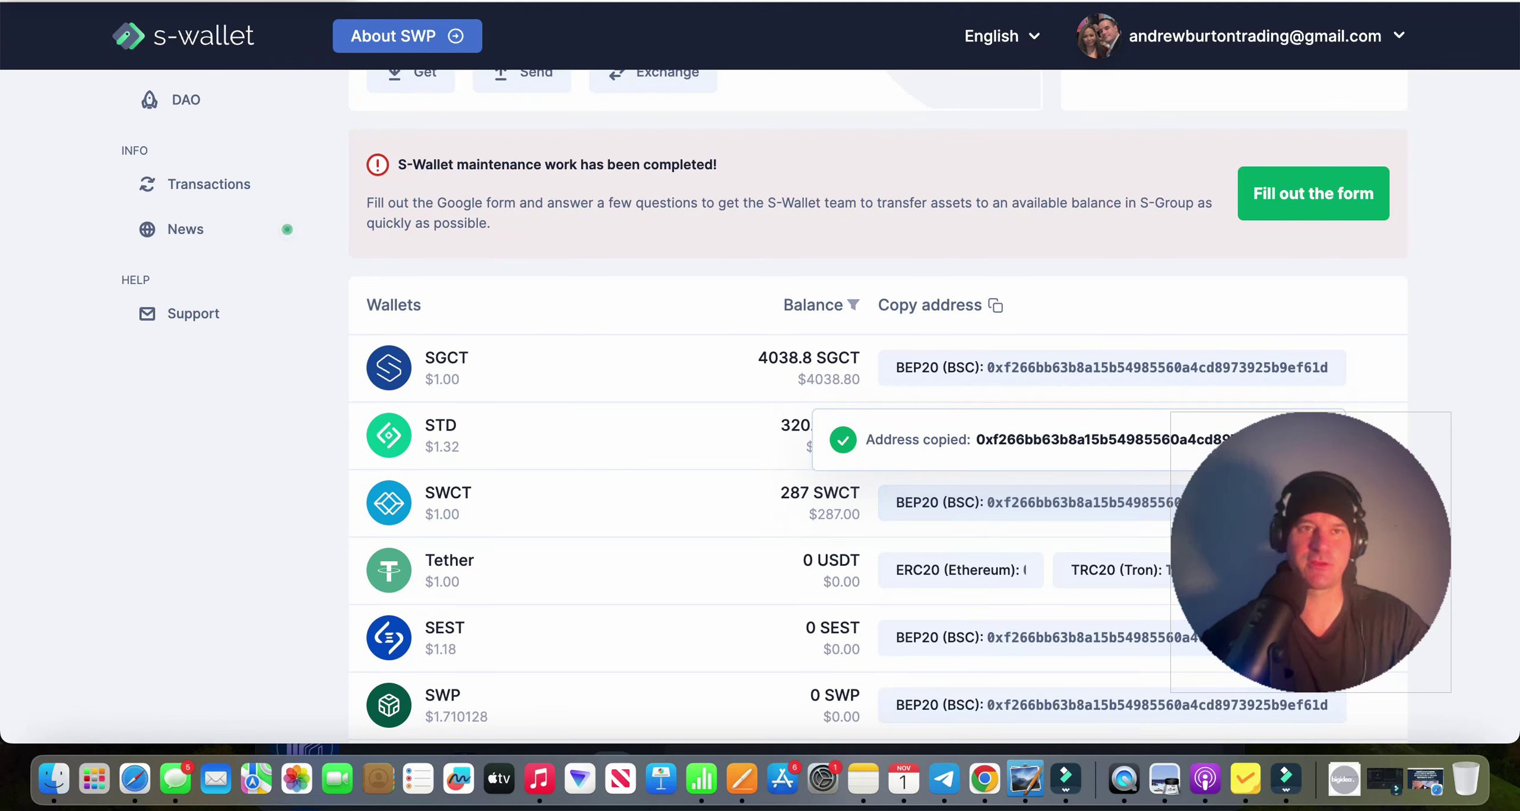
key(super+Tab)
click(273, 452)
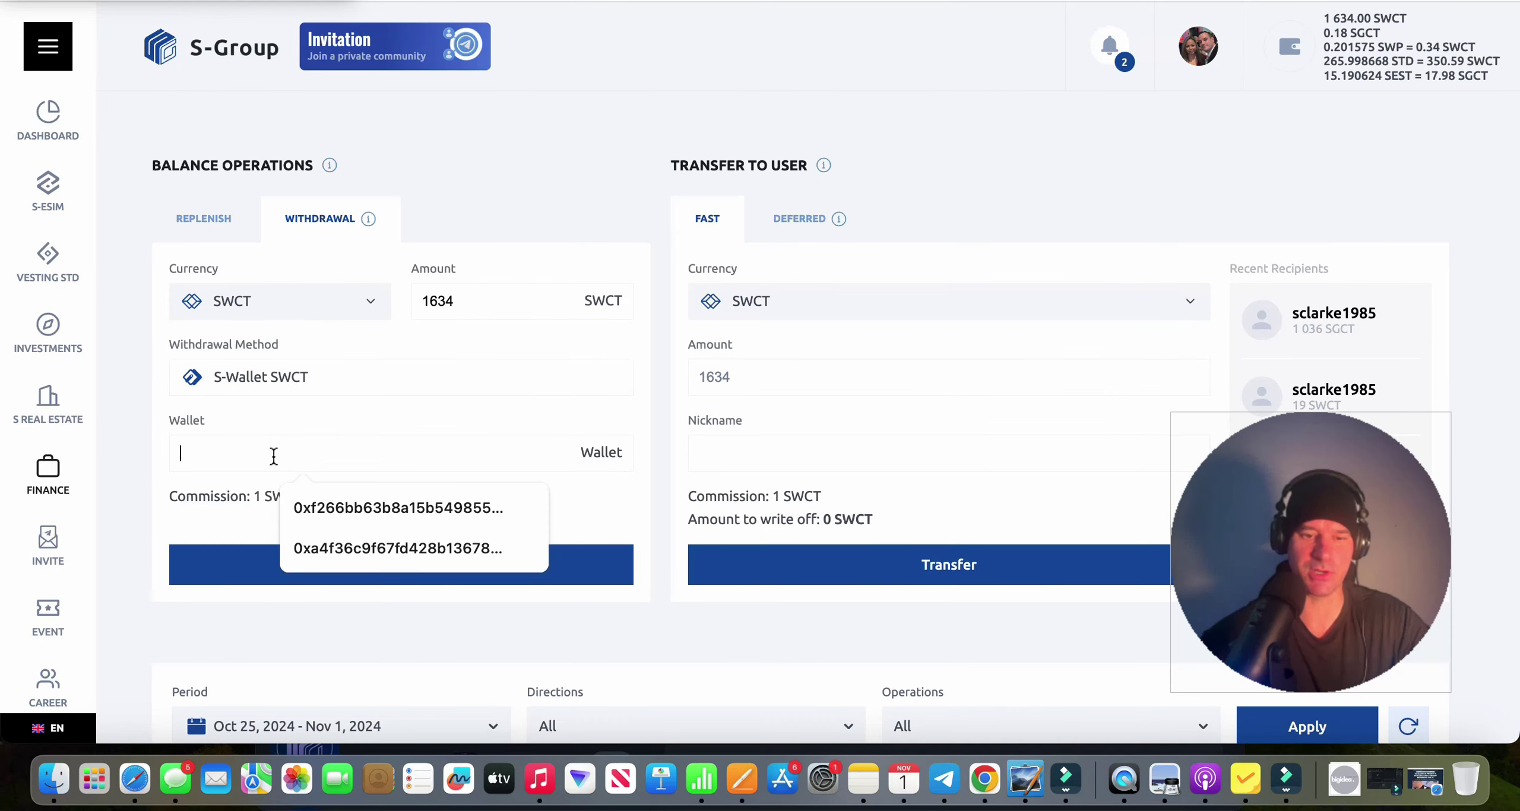
key(super+v)
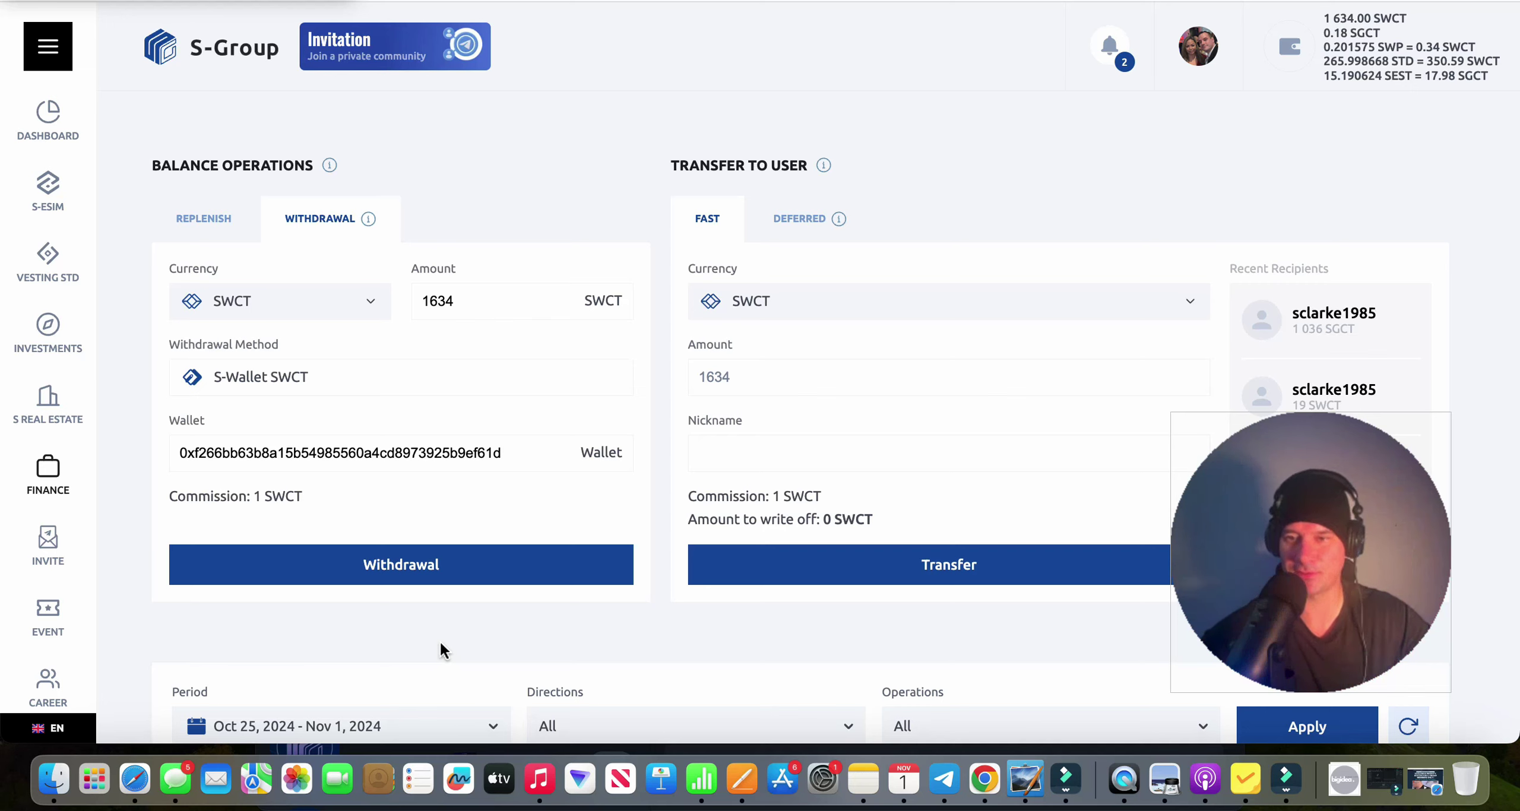
Submit the 1634 SWCT withdrawal and confirm it with a Telegram code.
click(465, 580)
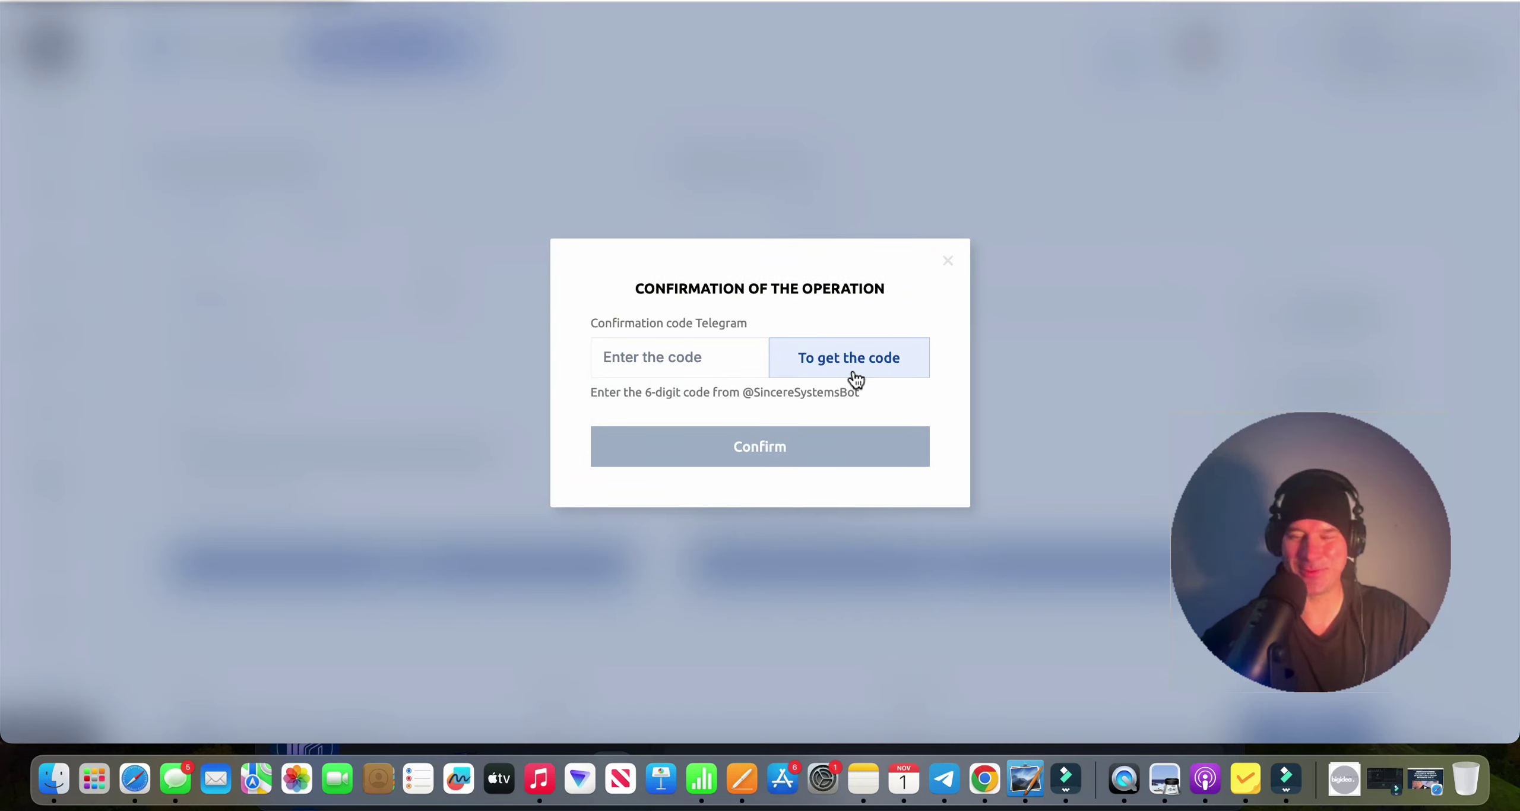
click(885, 362)
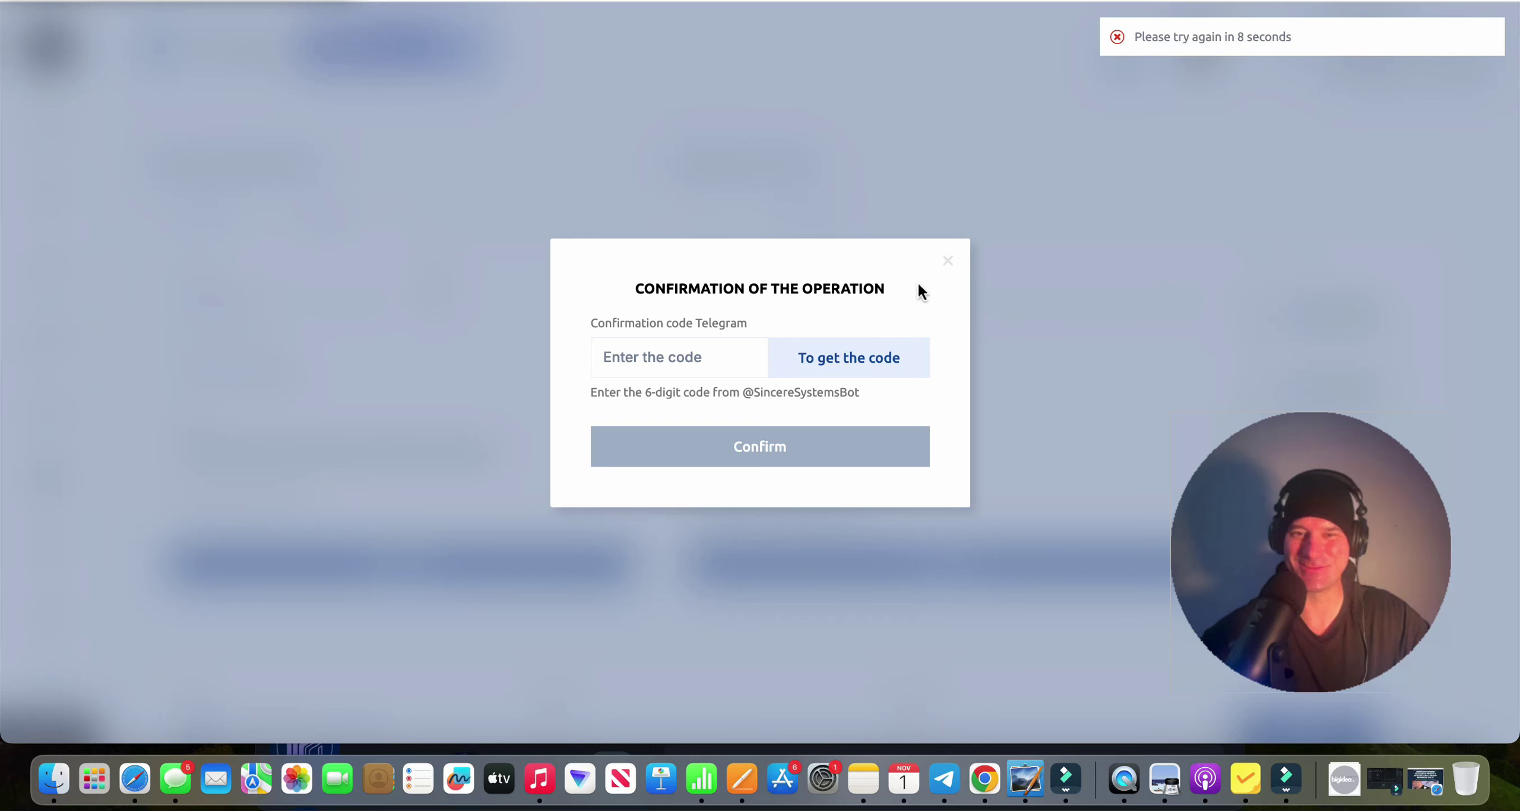
click(944, 779)
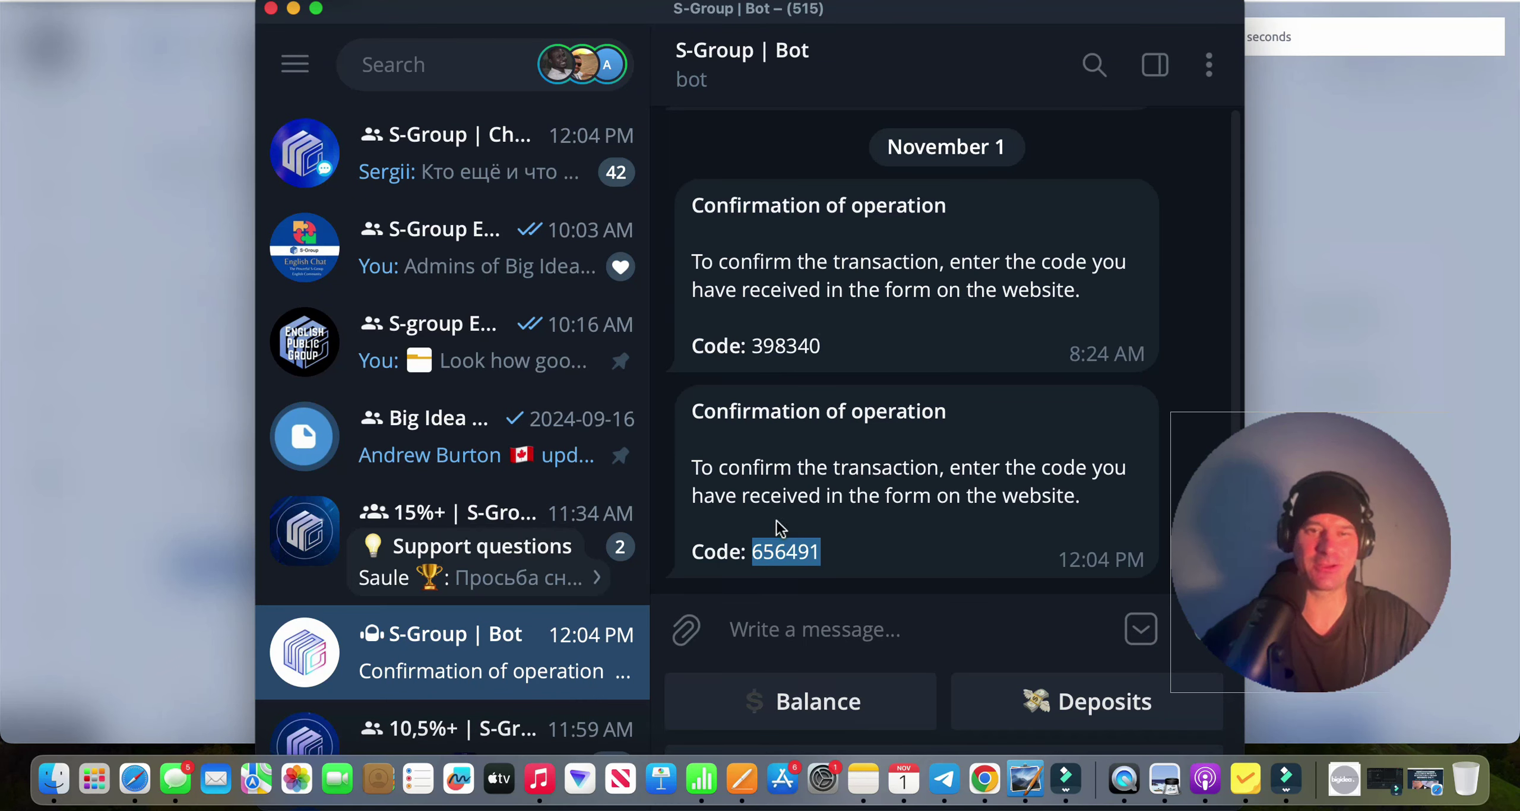
click(1285, 199)
click(655, 355)
key(super+v)
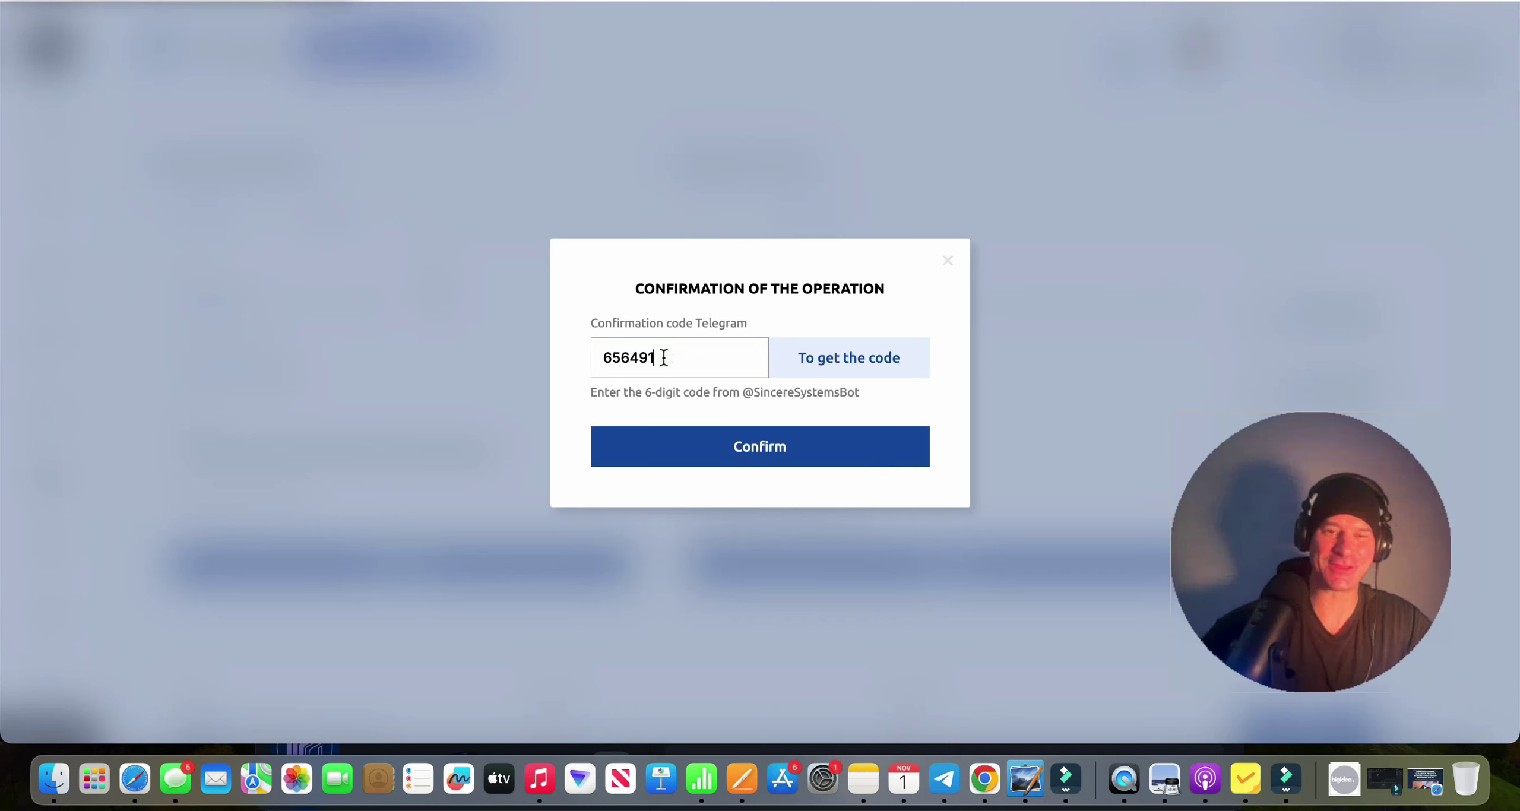
click(843, 455)
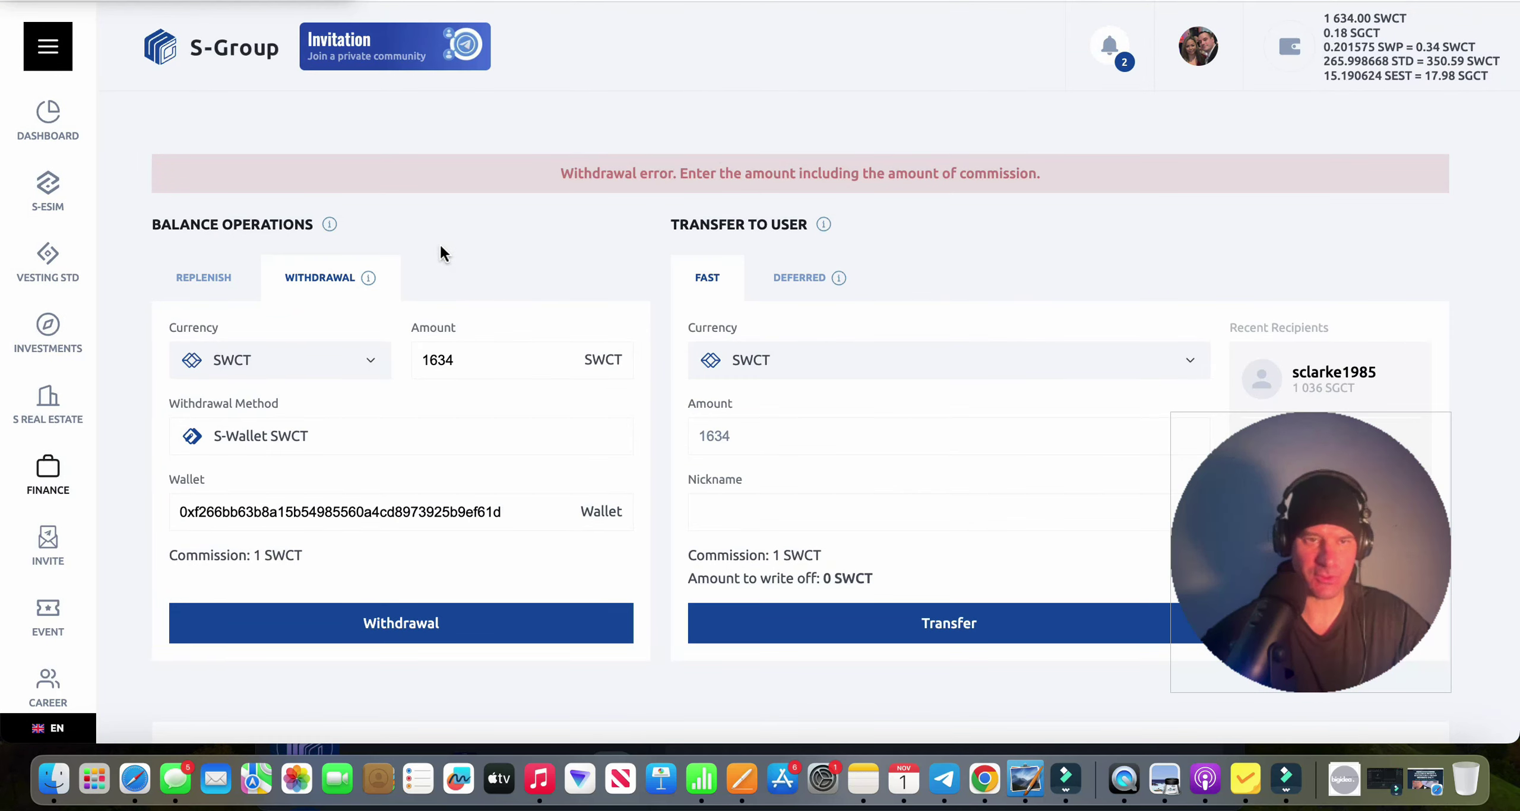
Lower the amount to 1633, resubmit, and confirm with a new code.
click(461, 359)
key(BackSpace)
text(3)
click(495, 635)
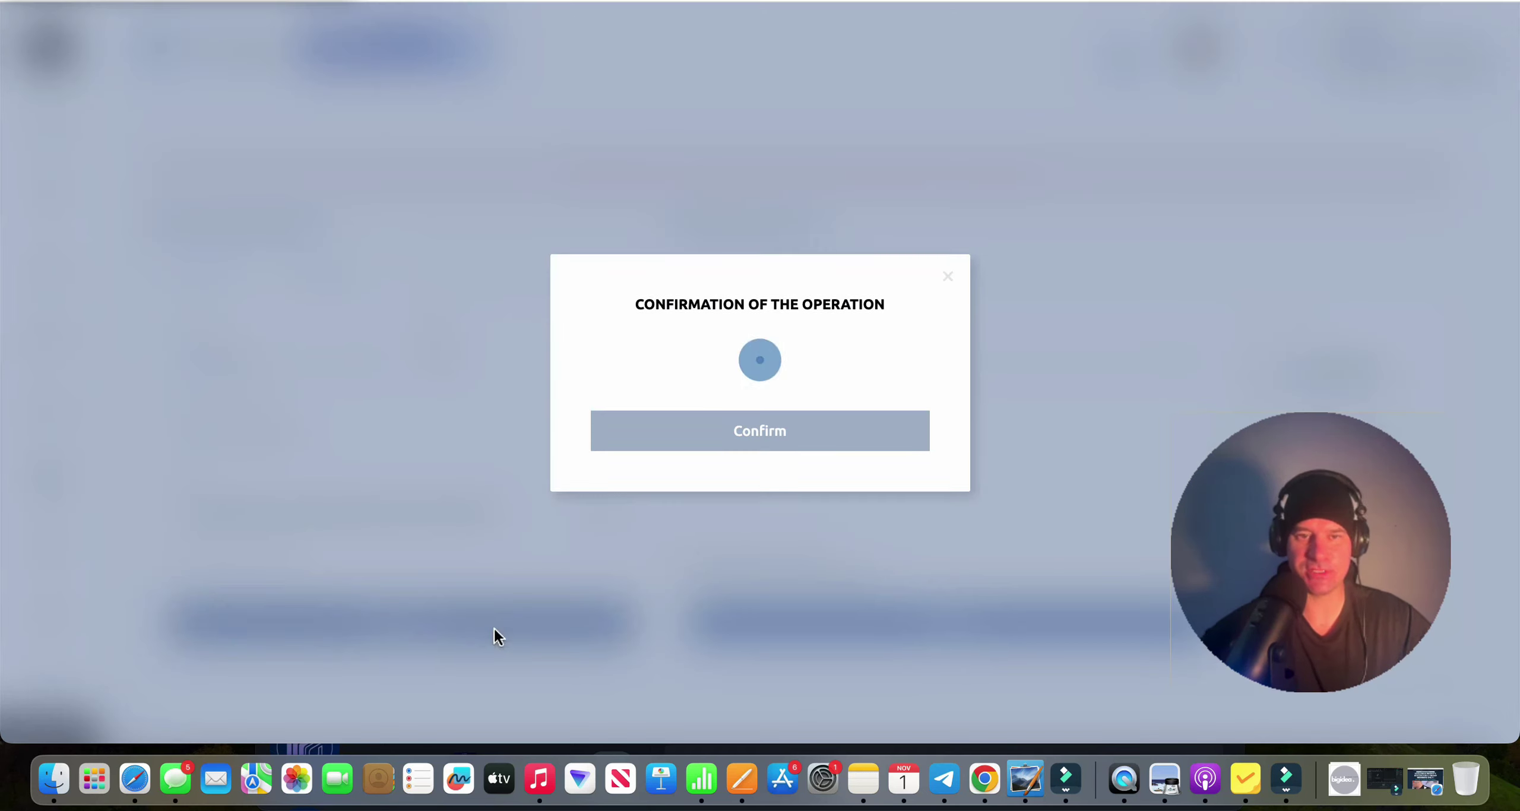
click(885, 368)
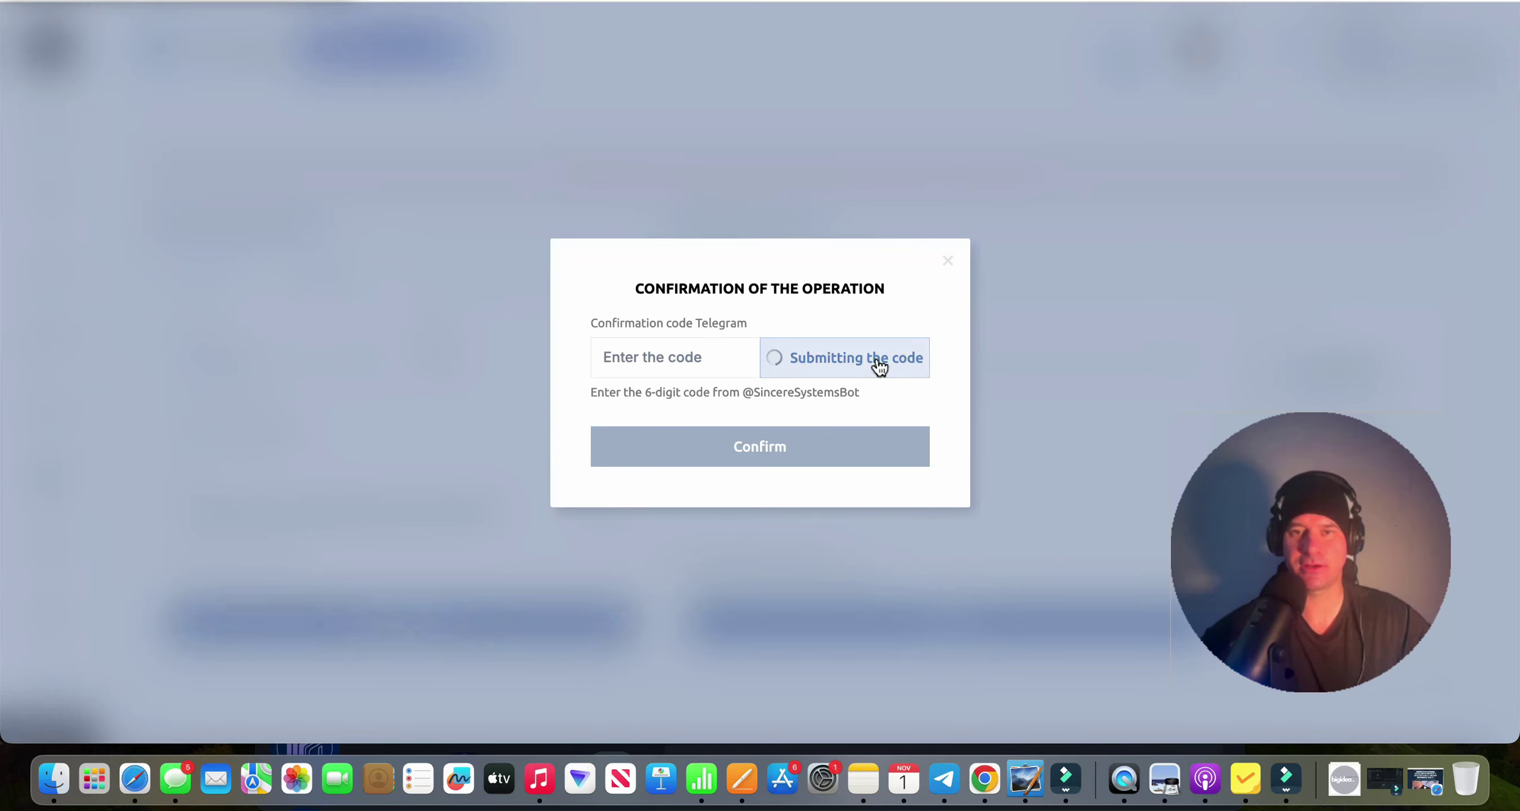
click(674, 365)
key(super+v)
click(787, 458)
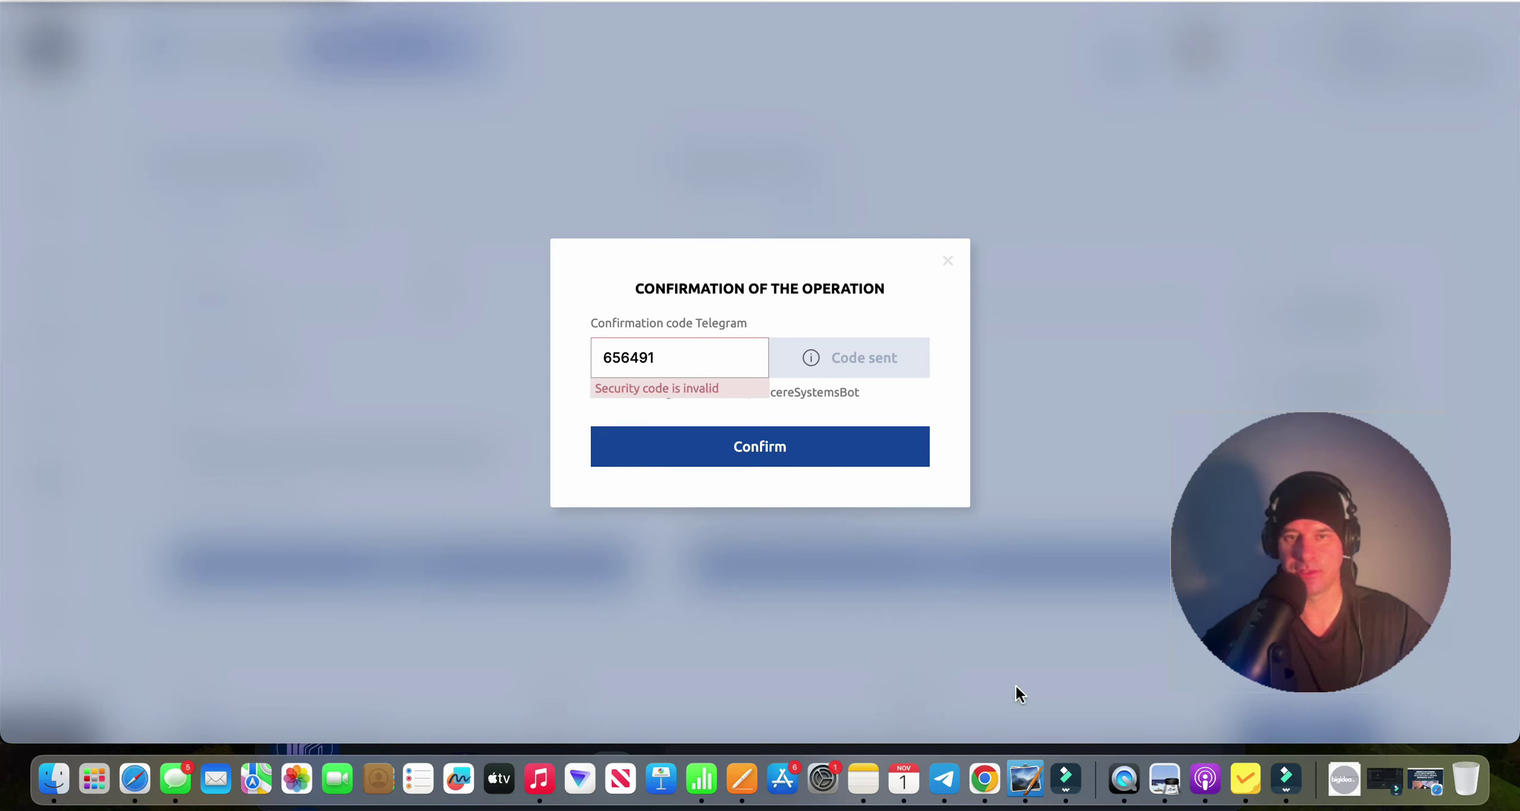
Replace the rejected code with the newest one from the bot and confirm.
click(944, 779)
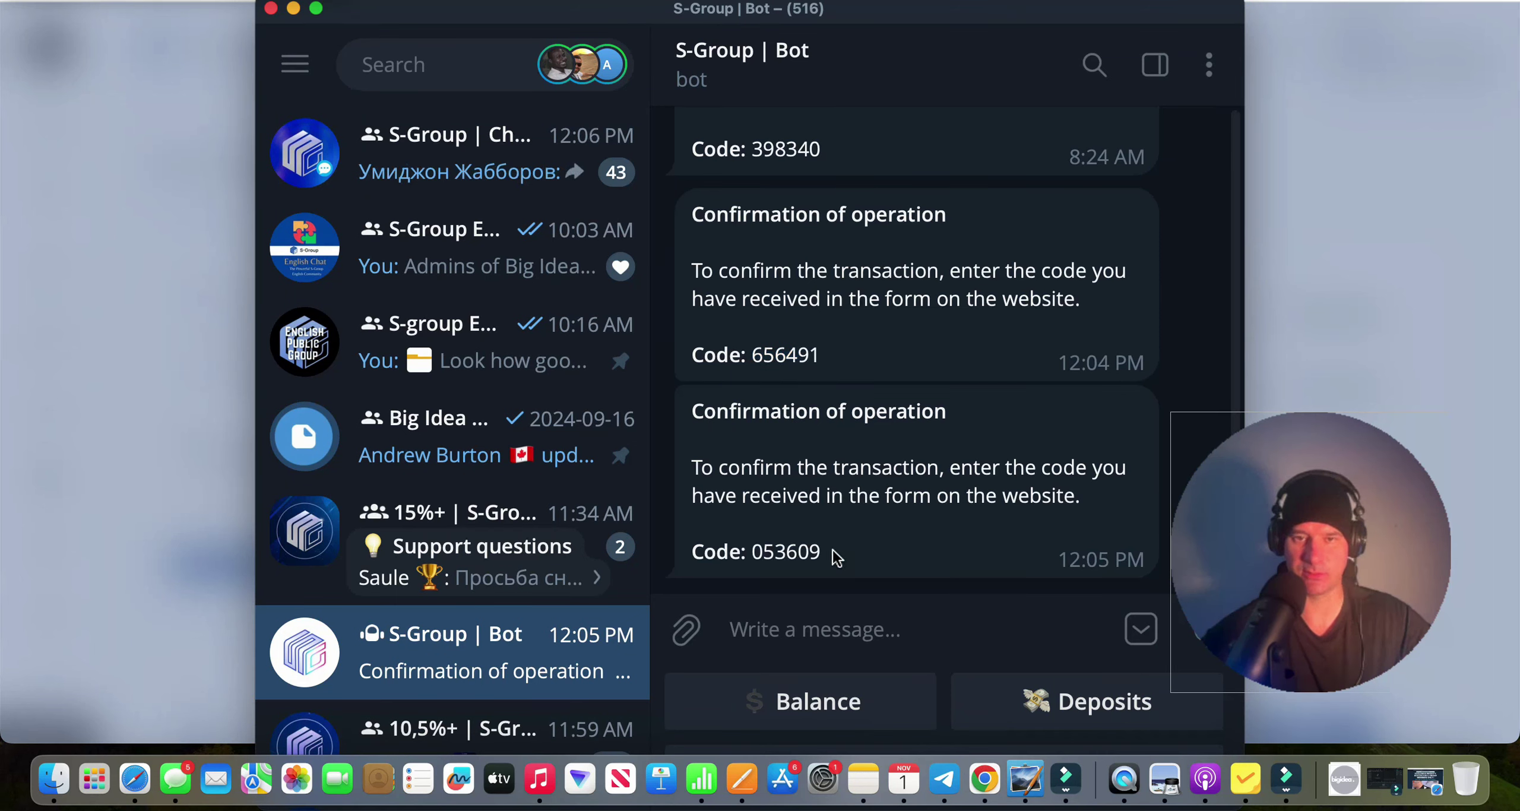
drag(837, 558, 752, 554)
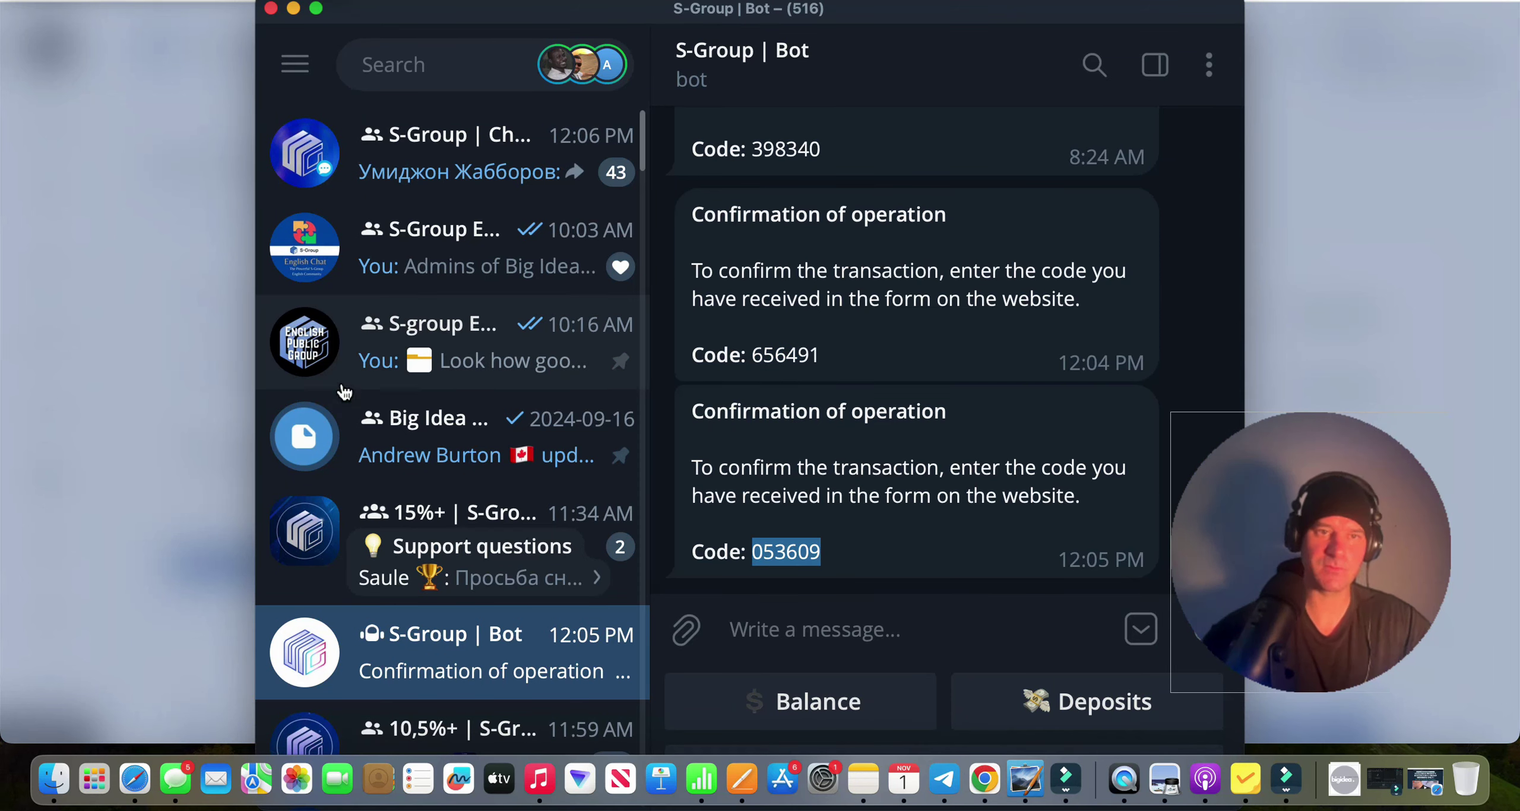
click(189, 271)
drag(684, 357, 588, 351)
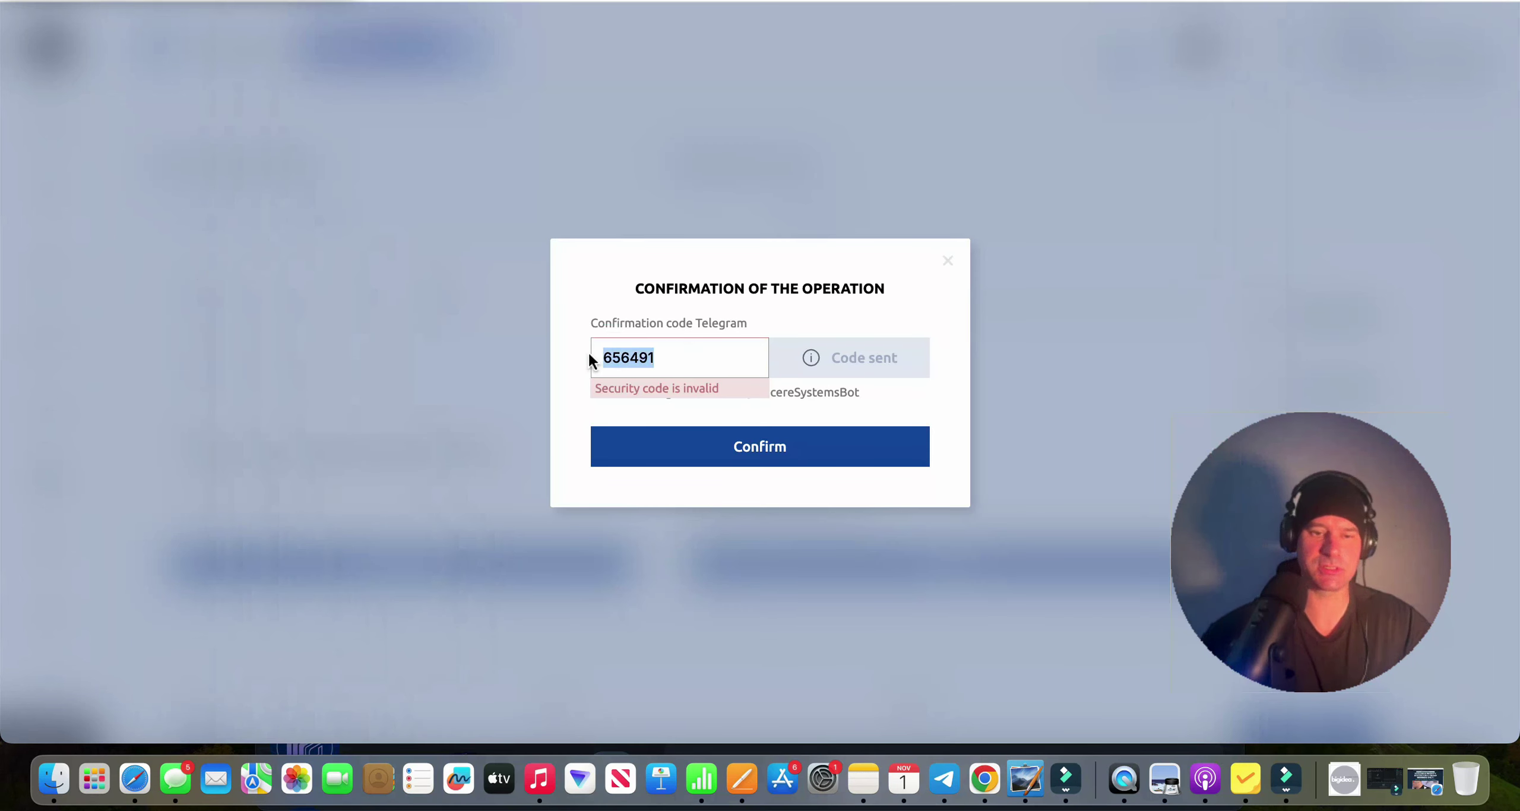
key(super+v)
click(792, 449)
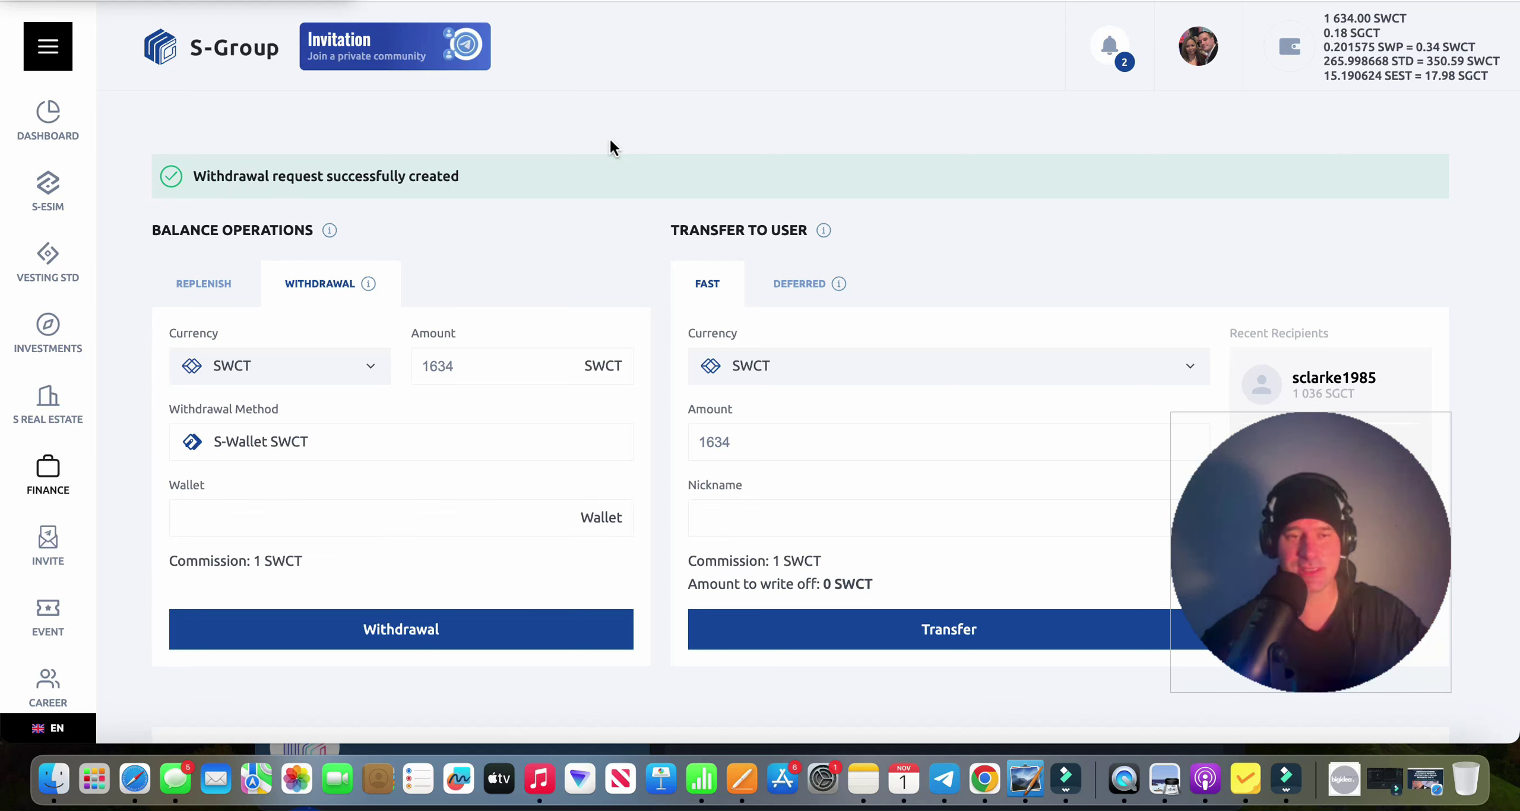
Choose STD as the withdrawal currency and enter 265 as the amount.
click(361, 373)
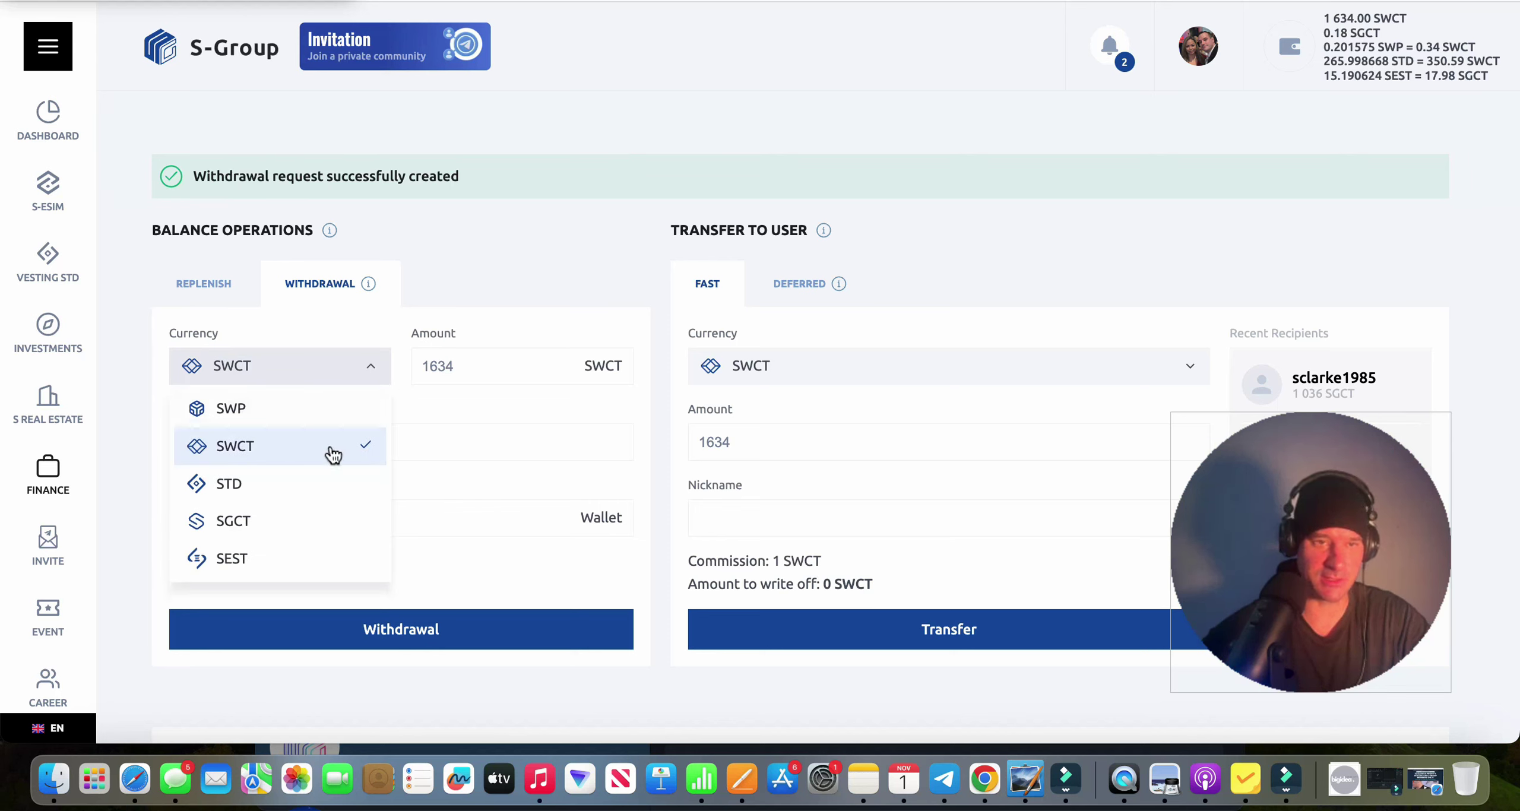
click(307, 487)
triple_click(466, 367)
key(BackSpace)
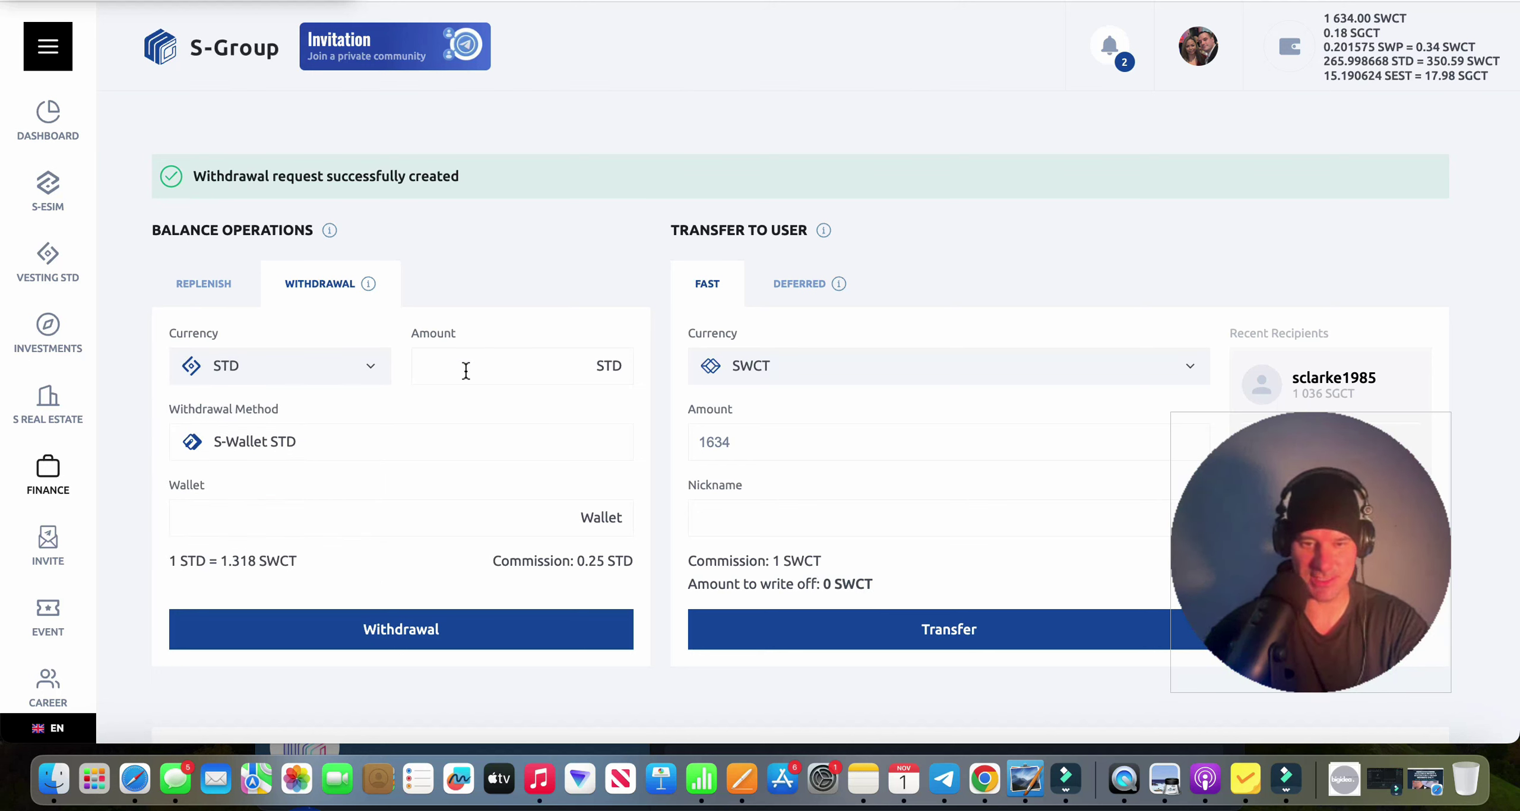
text(265)
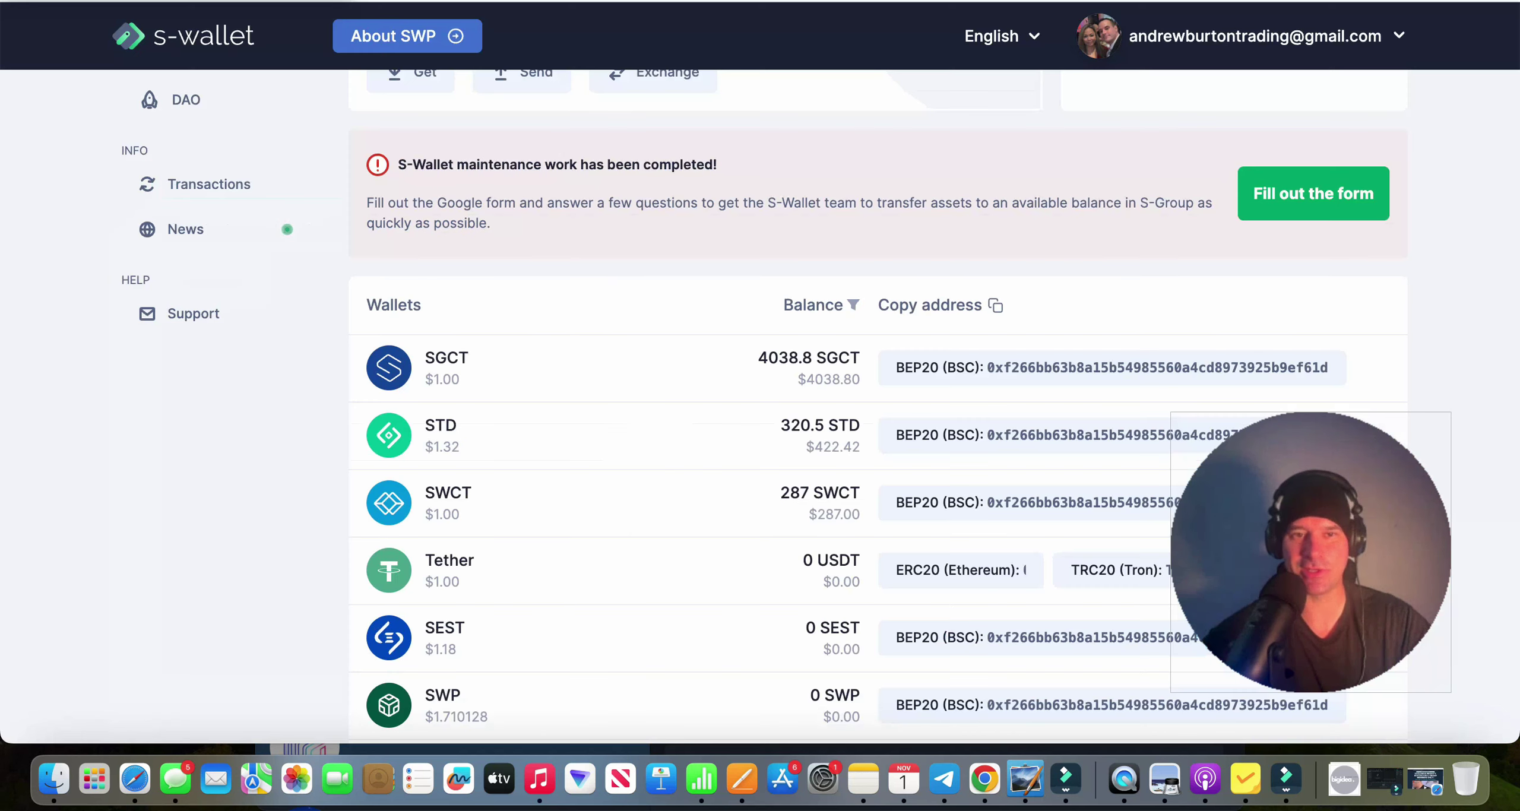
Paste the S-Wallet STD address into Wallet and submit the withdrawal.
click(1014, 444)
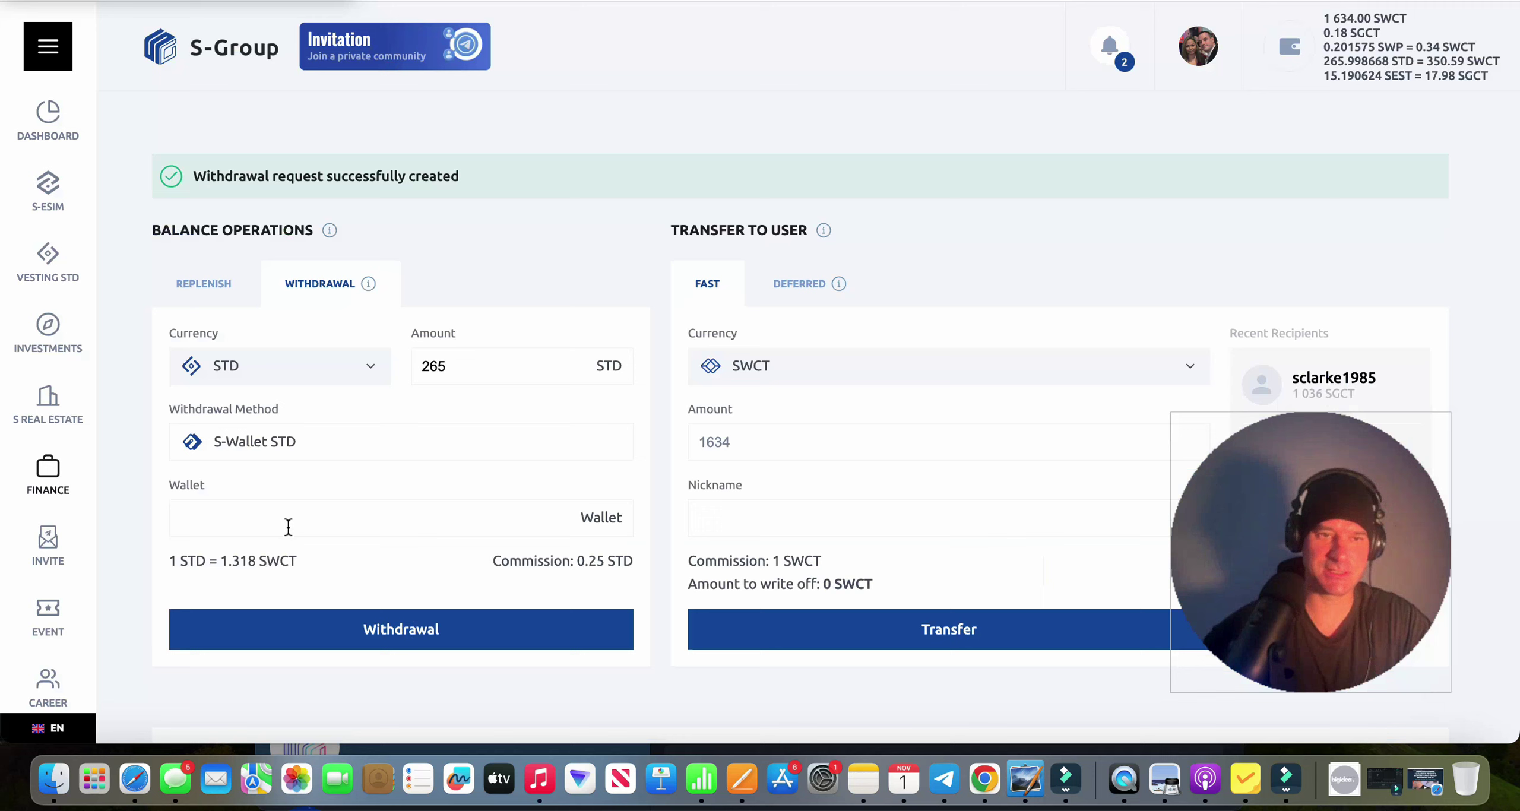
click(288, 527)
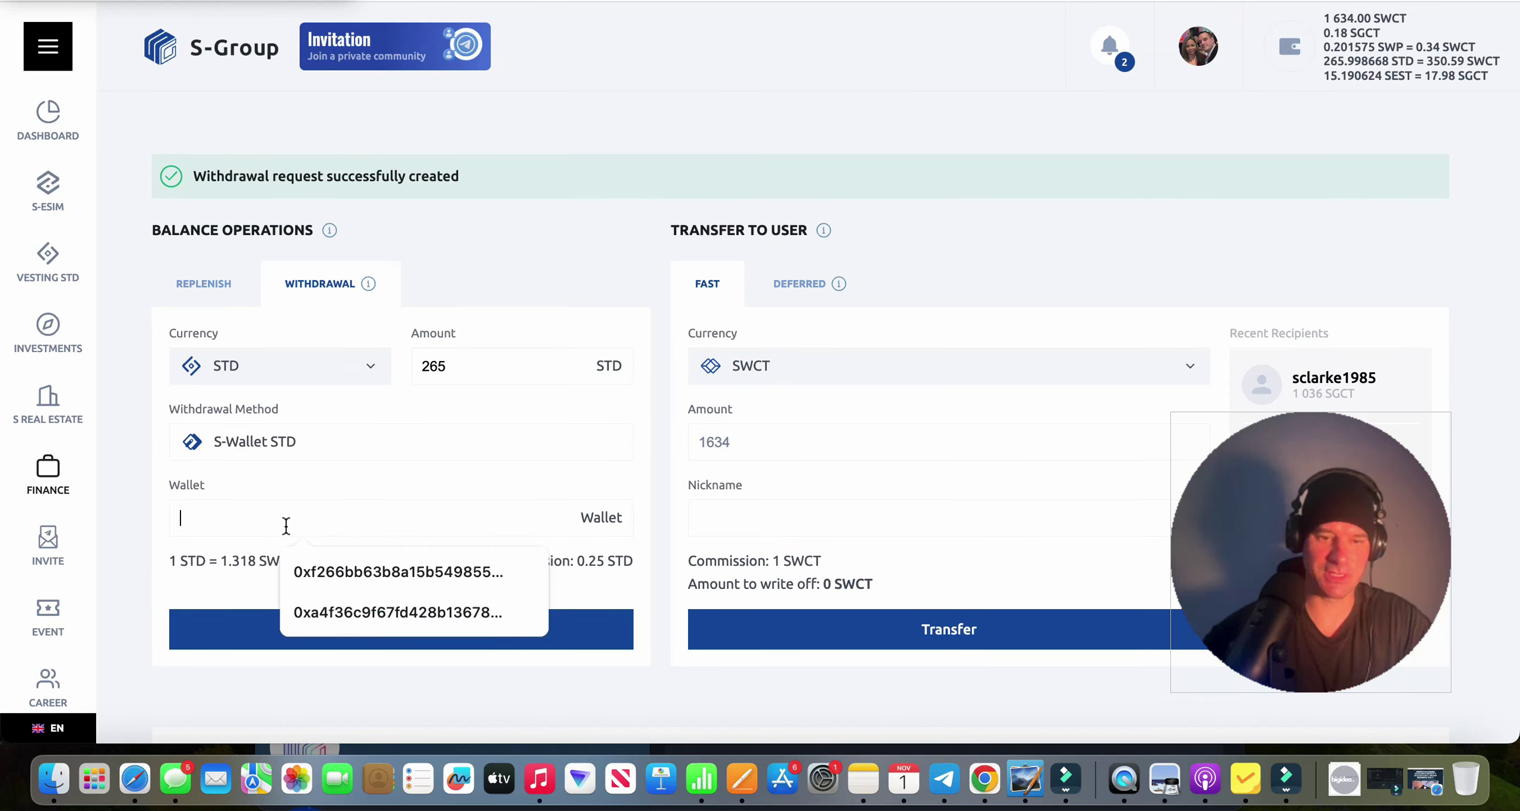
key(super+v)
click(503, 639)
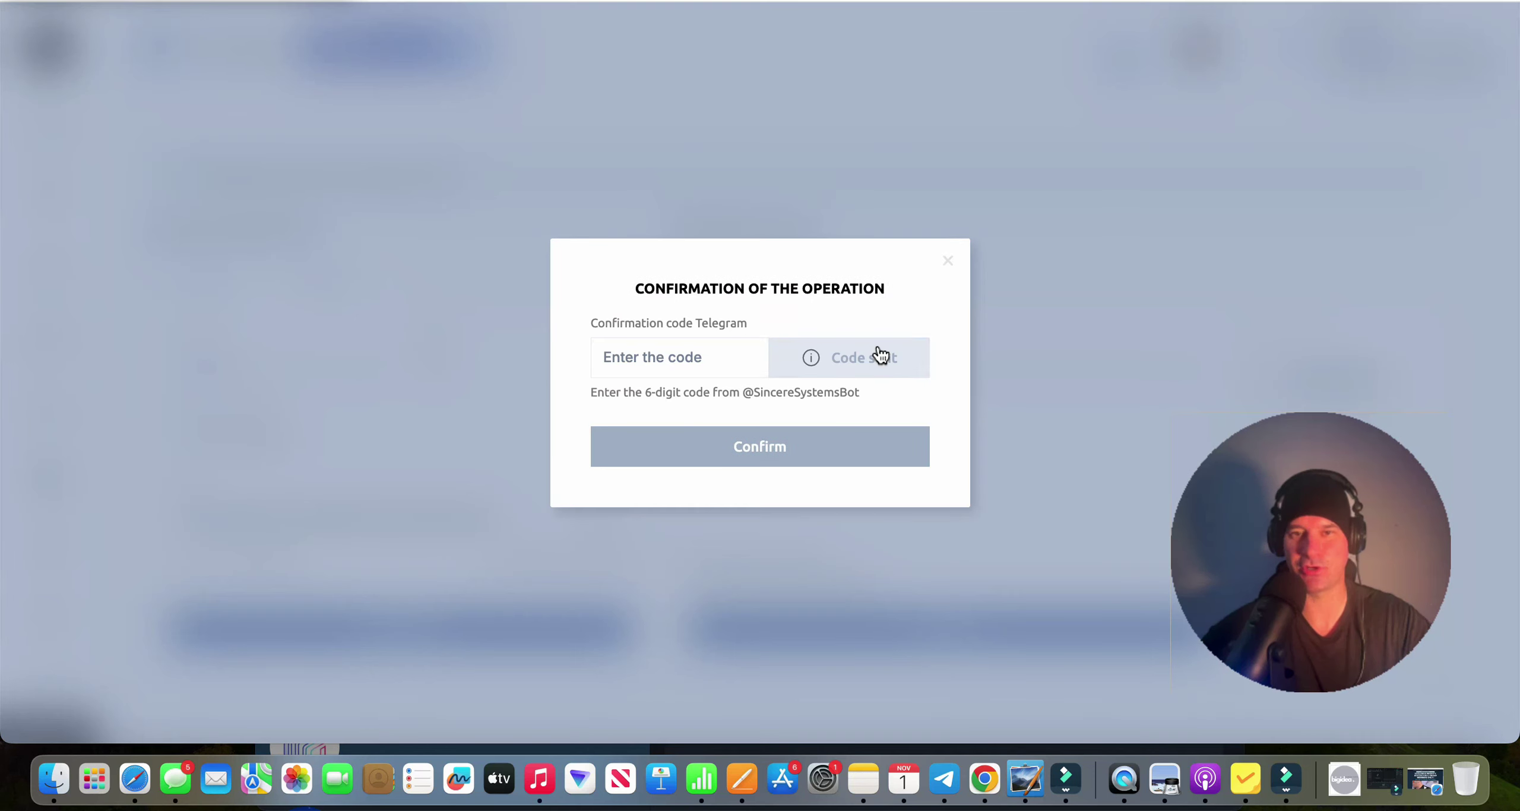
Confirm the STD withdrawal with the bot's code and reload the Finance page.
click(936, 791)
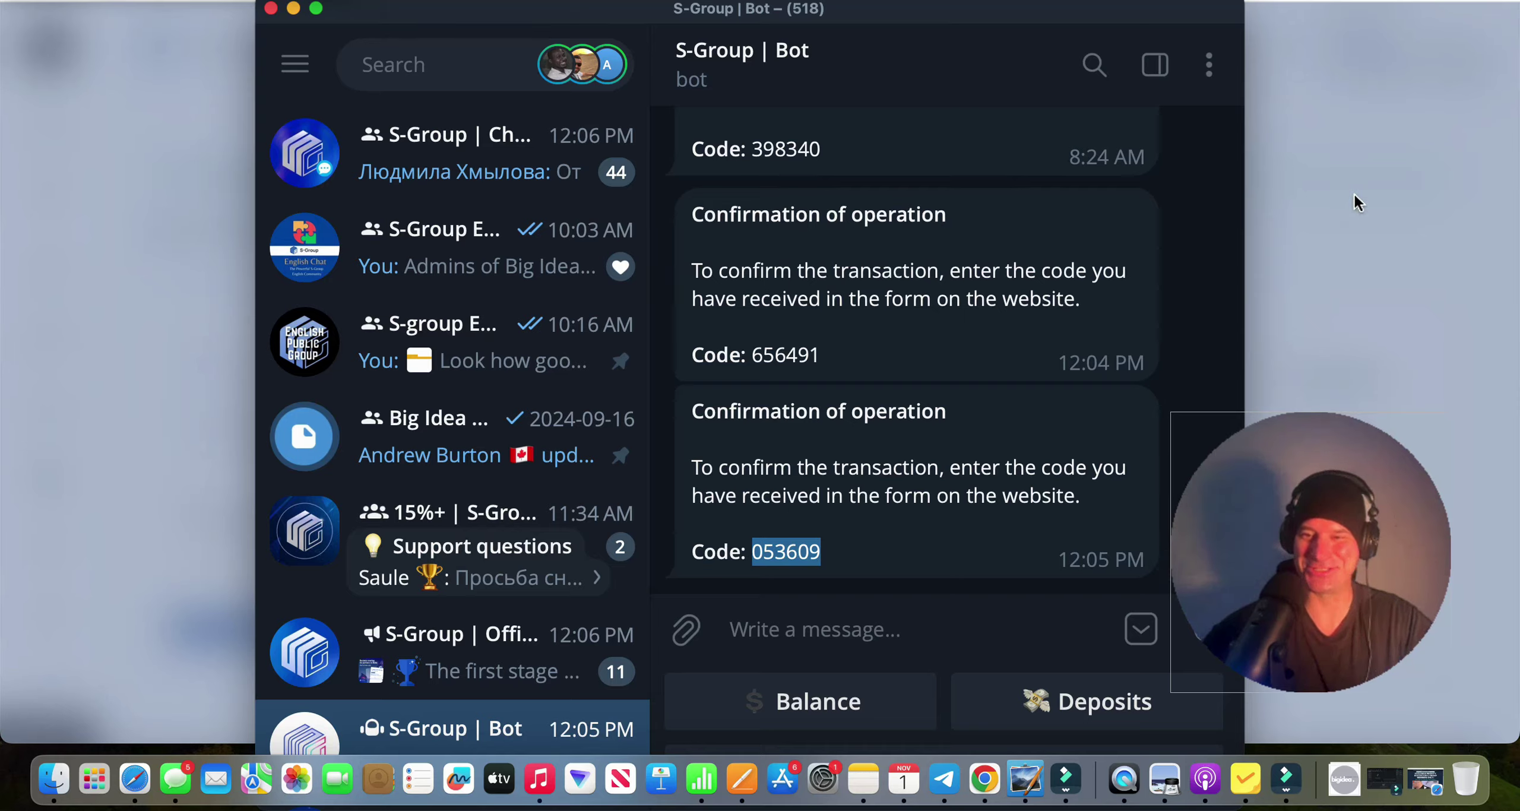
key(super+Tab)
click(722, 354)
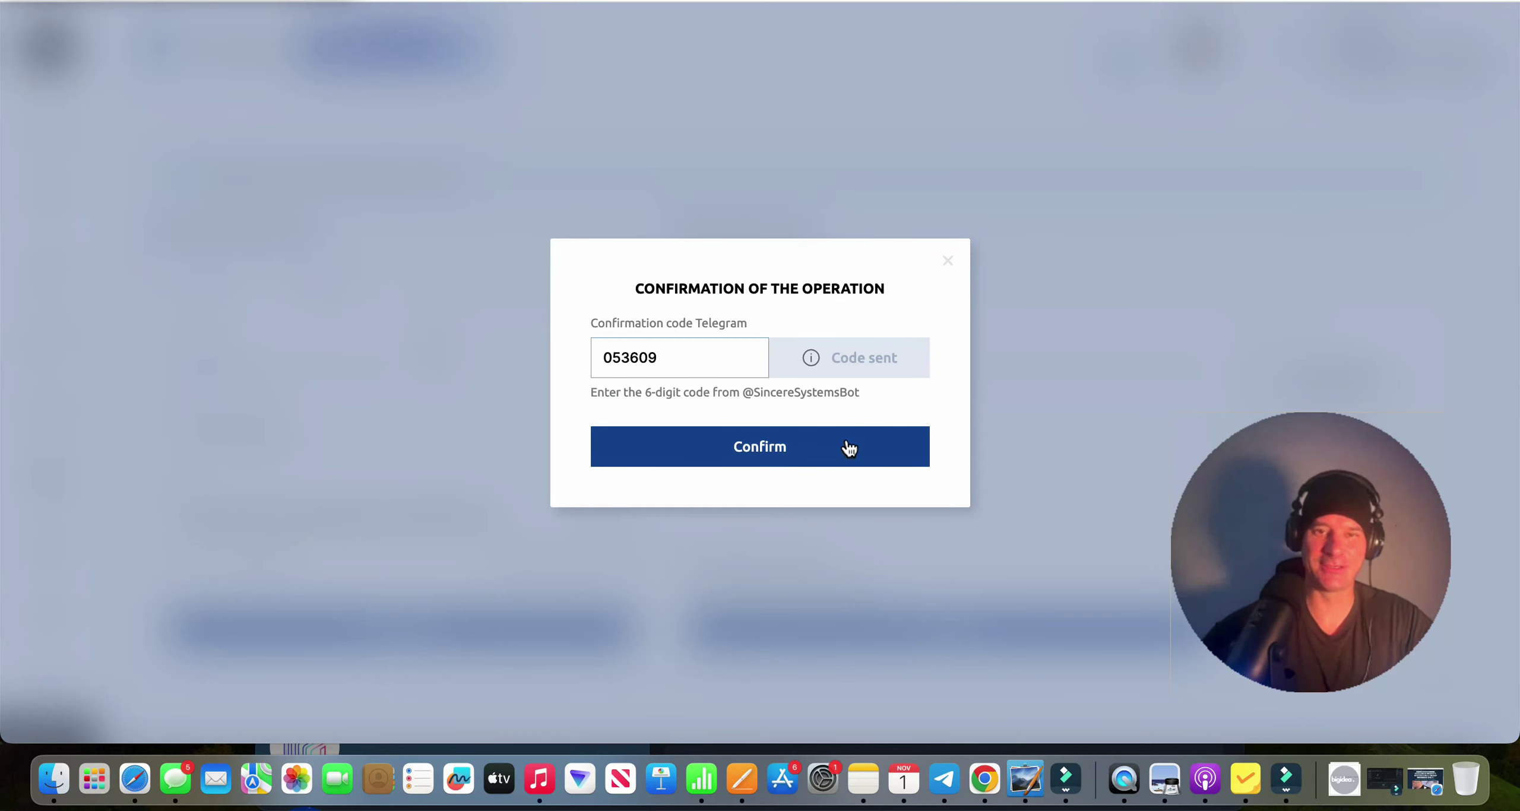
click(846, 445)
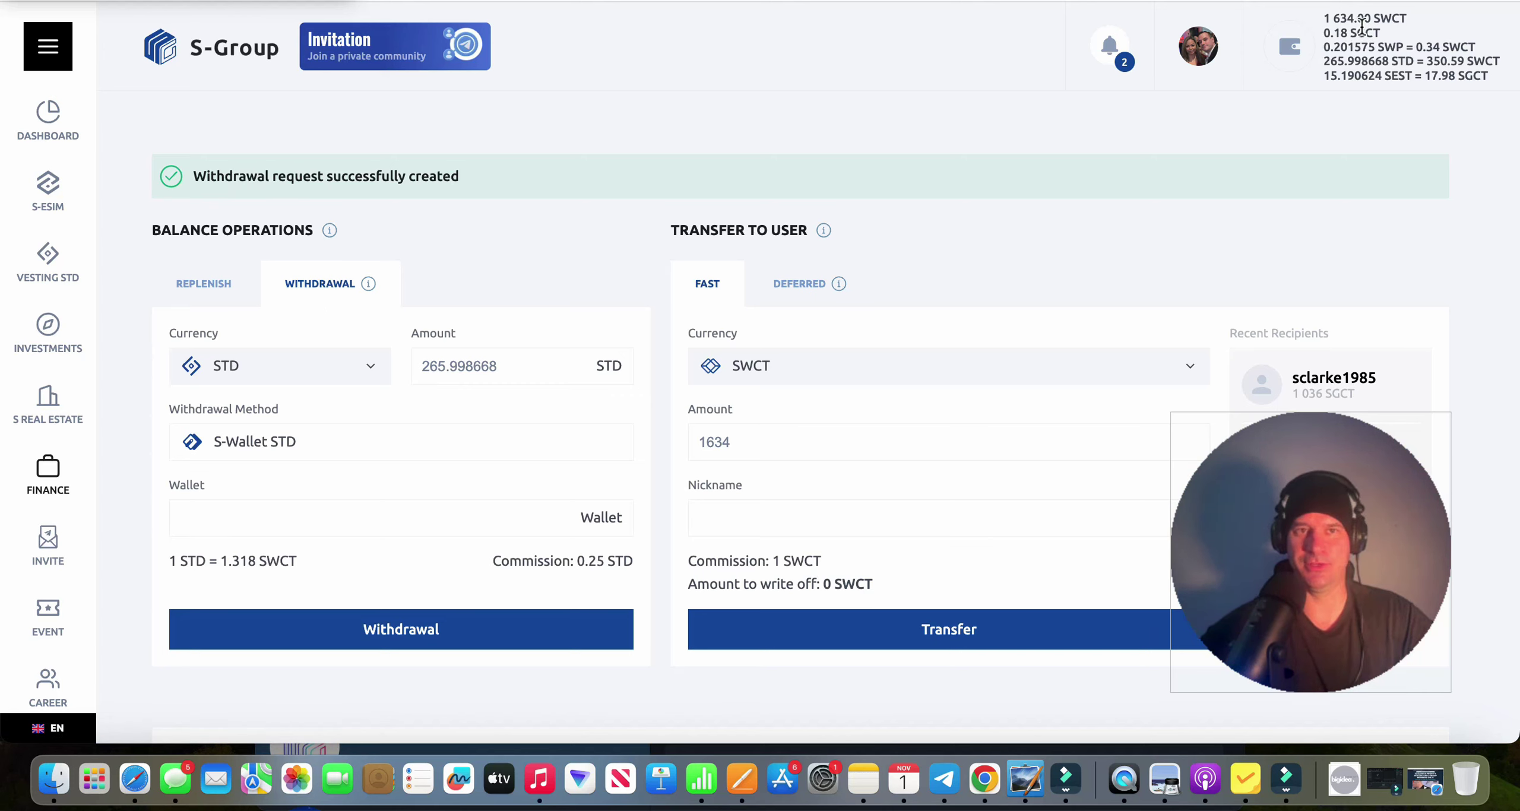
key(super+r)
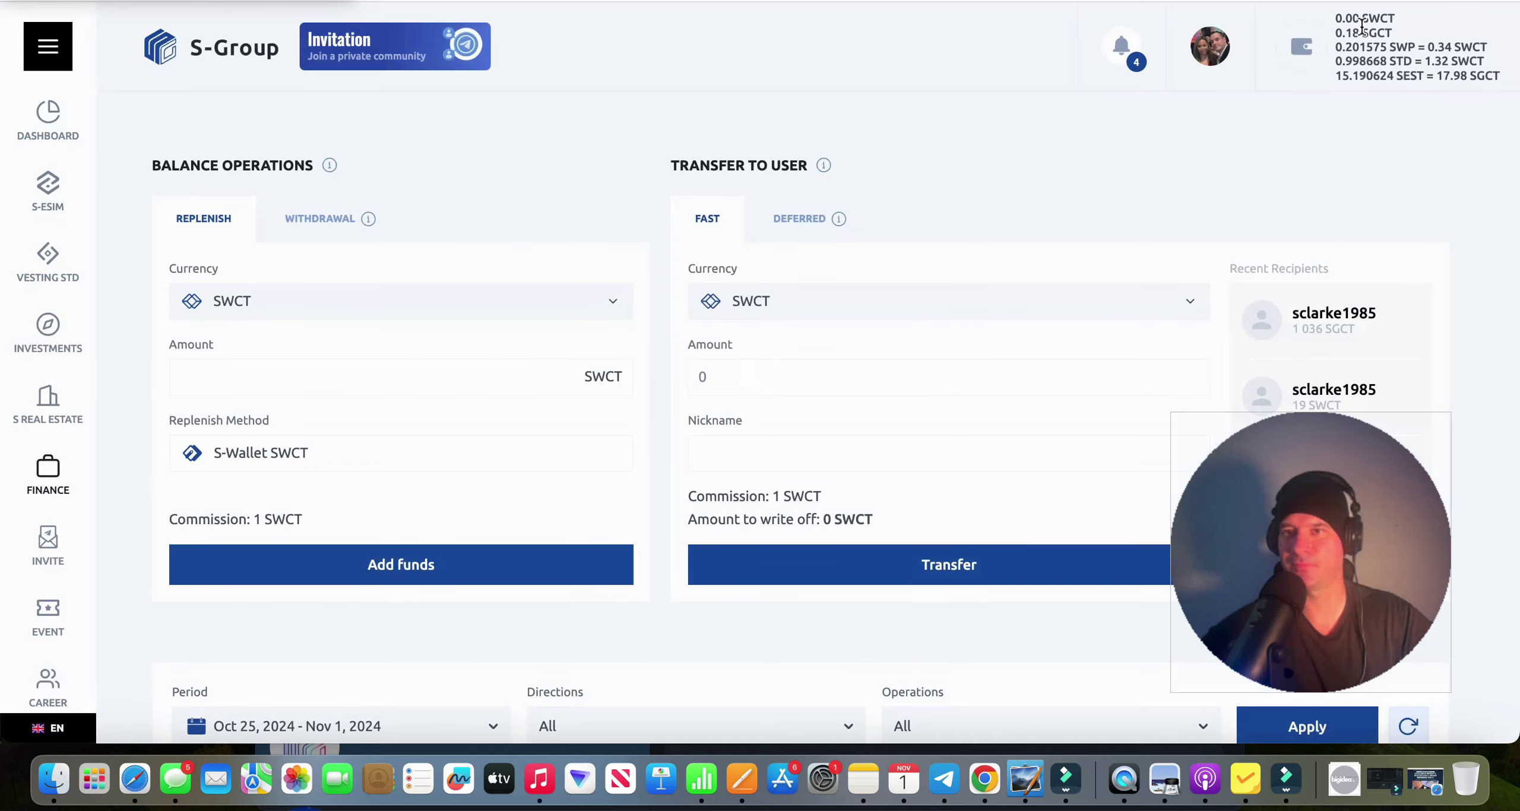
Switch to the withdrawal form, choose SEST, and enter the 15 SEST amount.
click(328, 228)
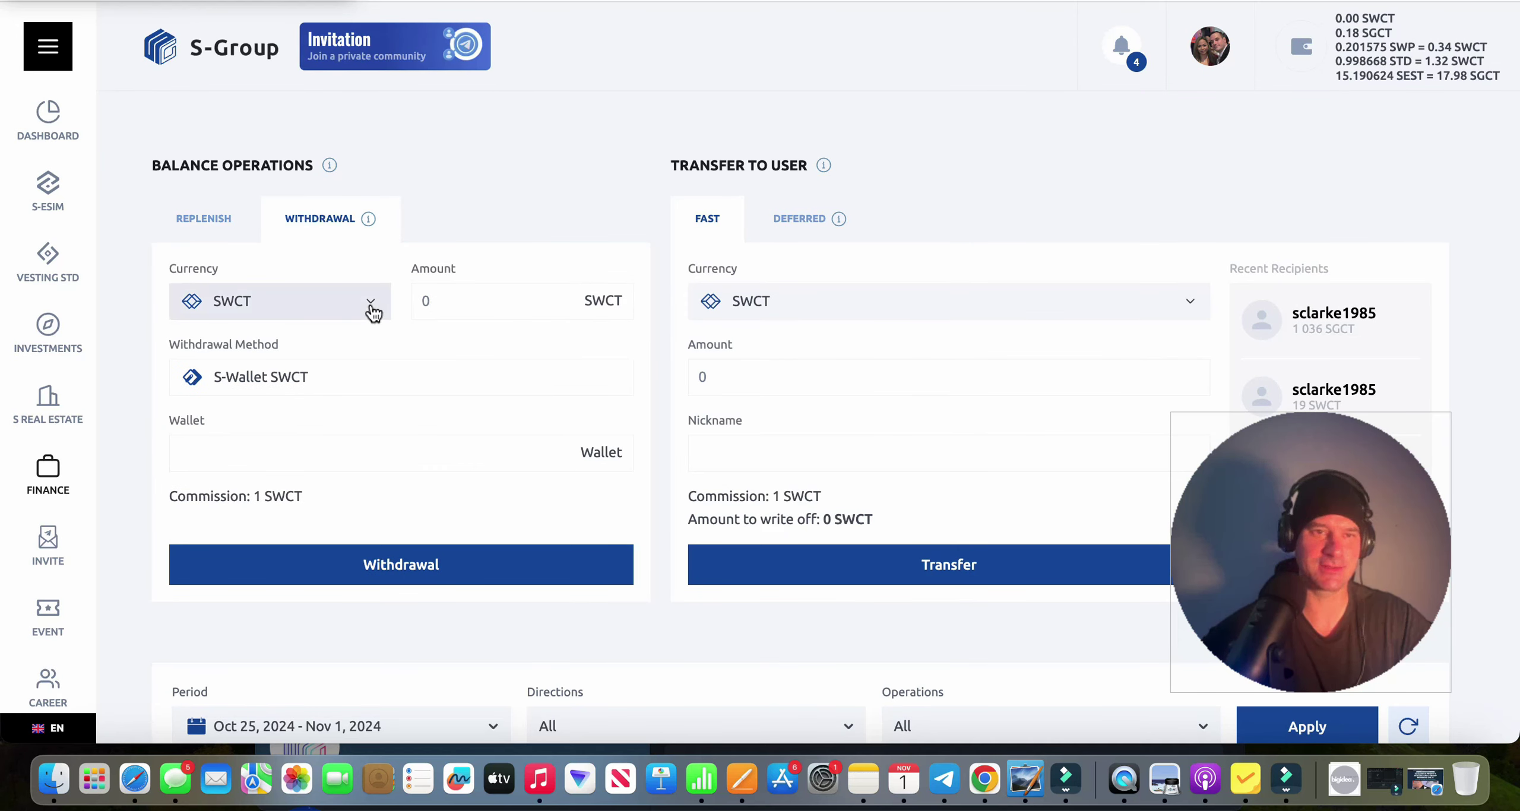
click(371, 310)
double_click(317, 489)
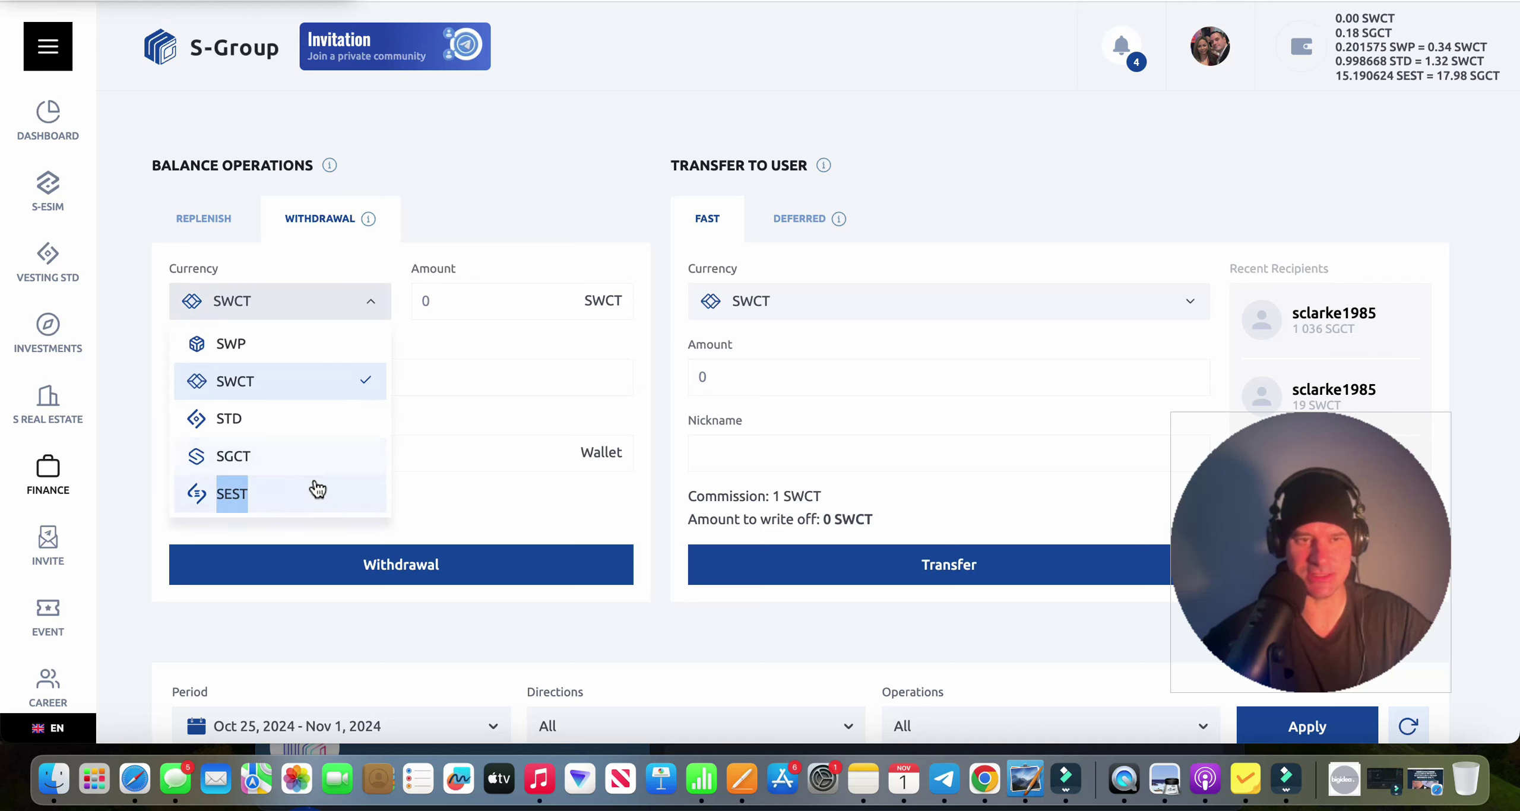
click(318, 490)
click(475, 300)
text(1)
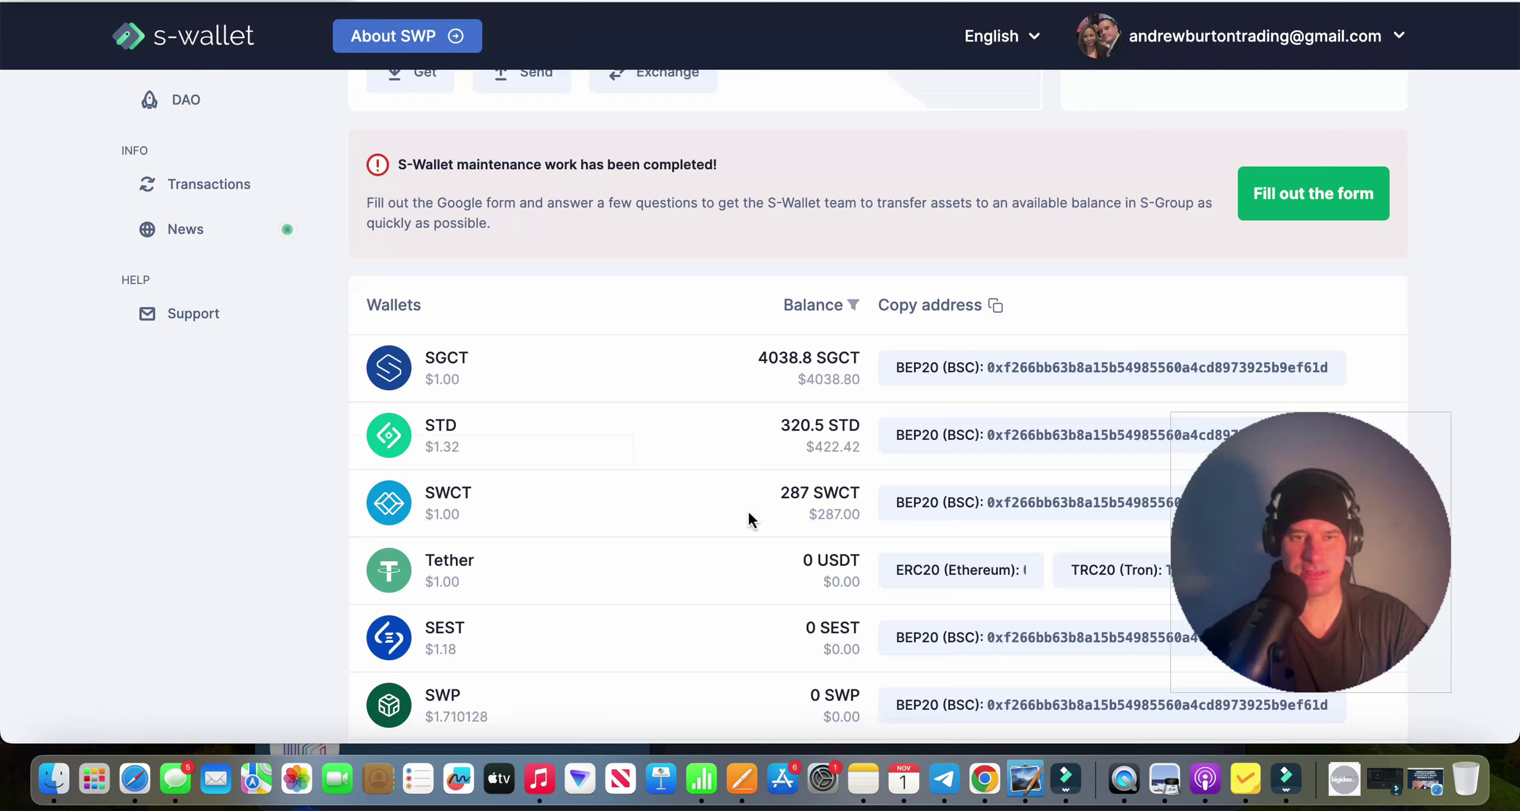
Paste the S-Wallet SEST address into Wallet, submit, and request a Telegram code.
scroll(751, 519, down, 2)
click(986, 591)
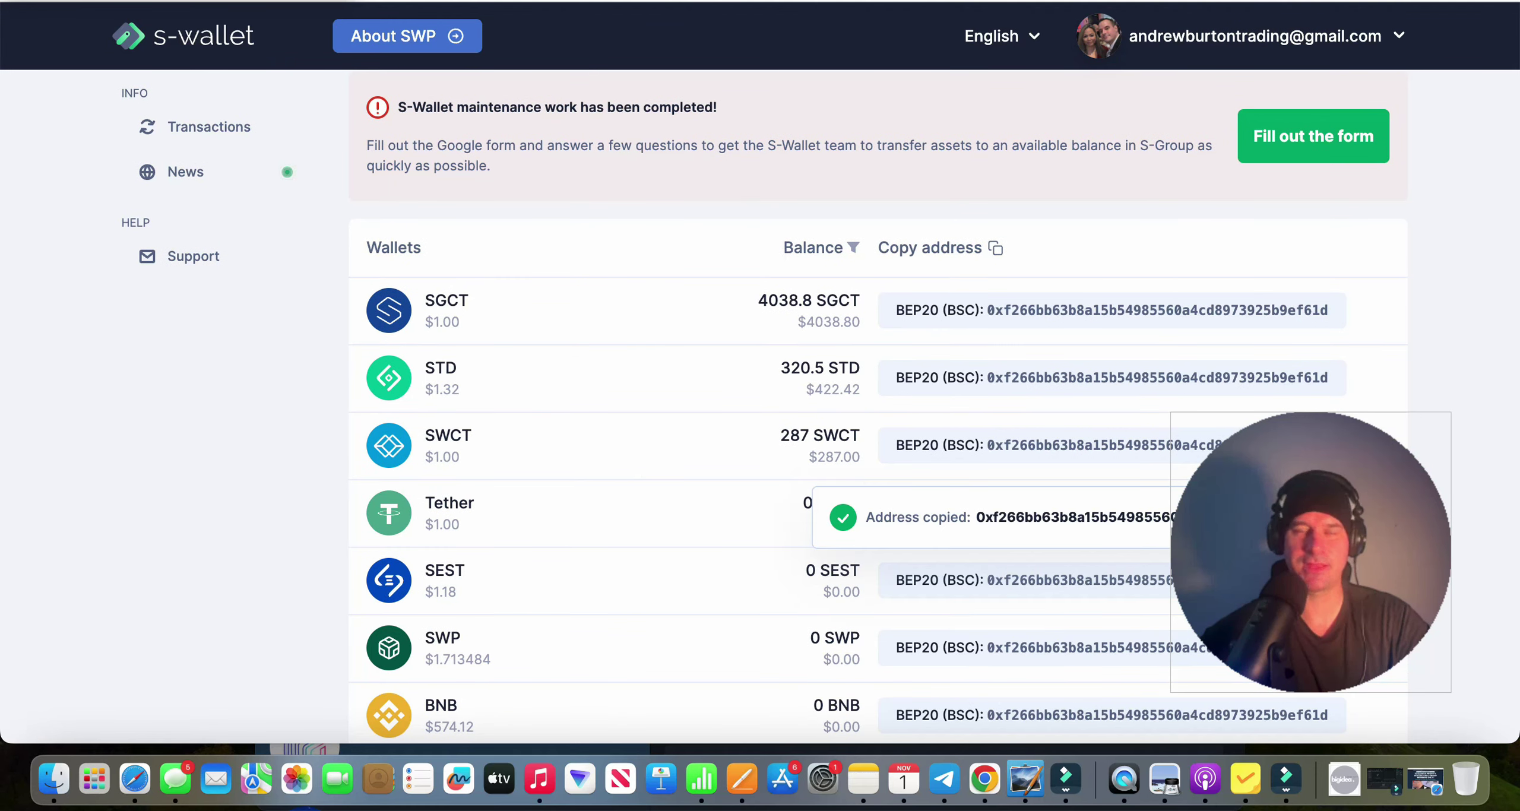
key(super+Tab)
click(353, 452)
text(0xf266bb63b8a15b54985560a4cd8973925b9ef61d)
click(505, 568)
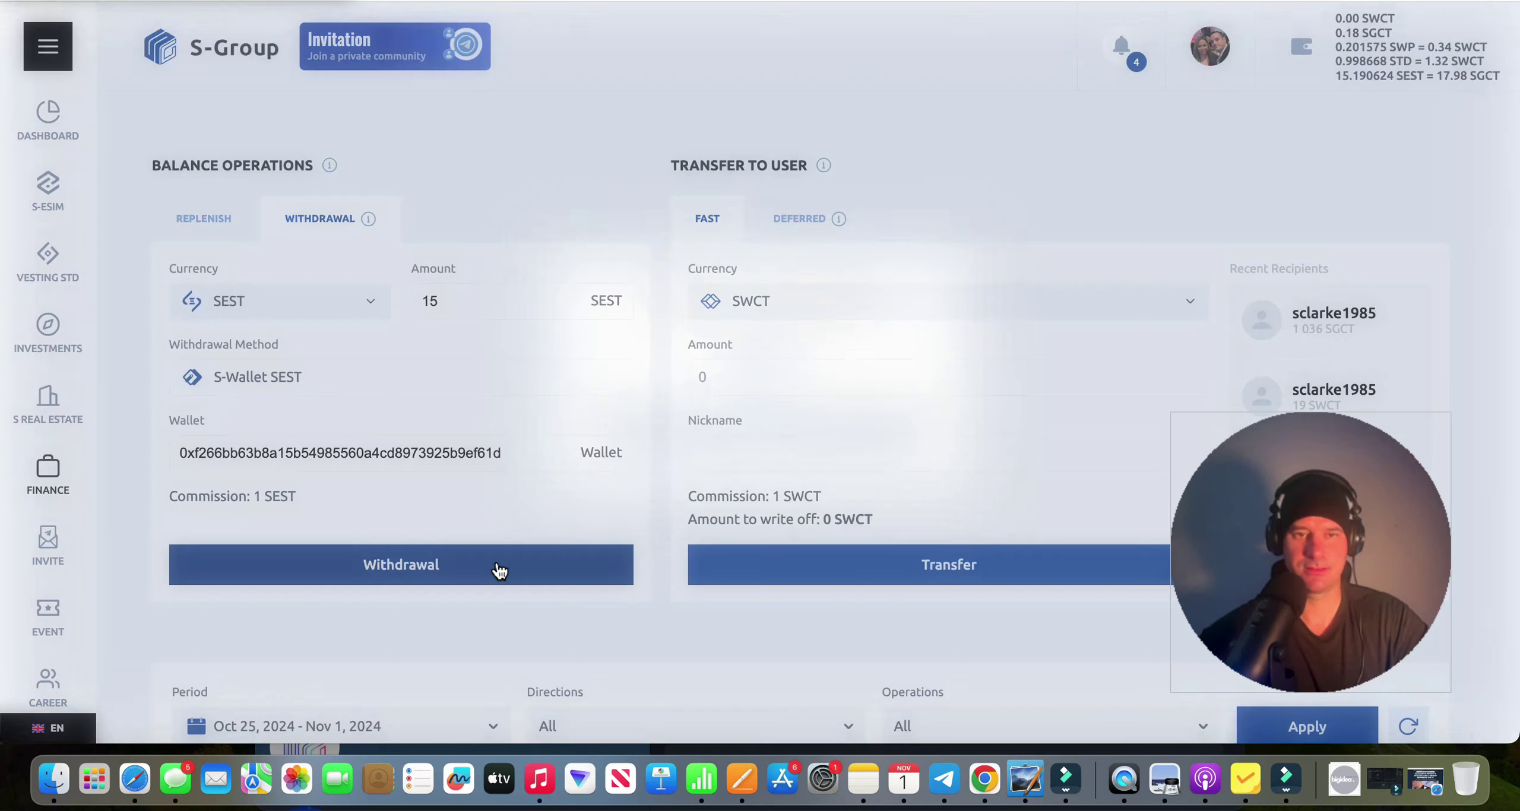
click(853, 360)
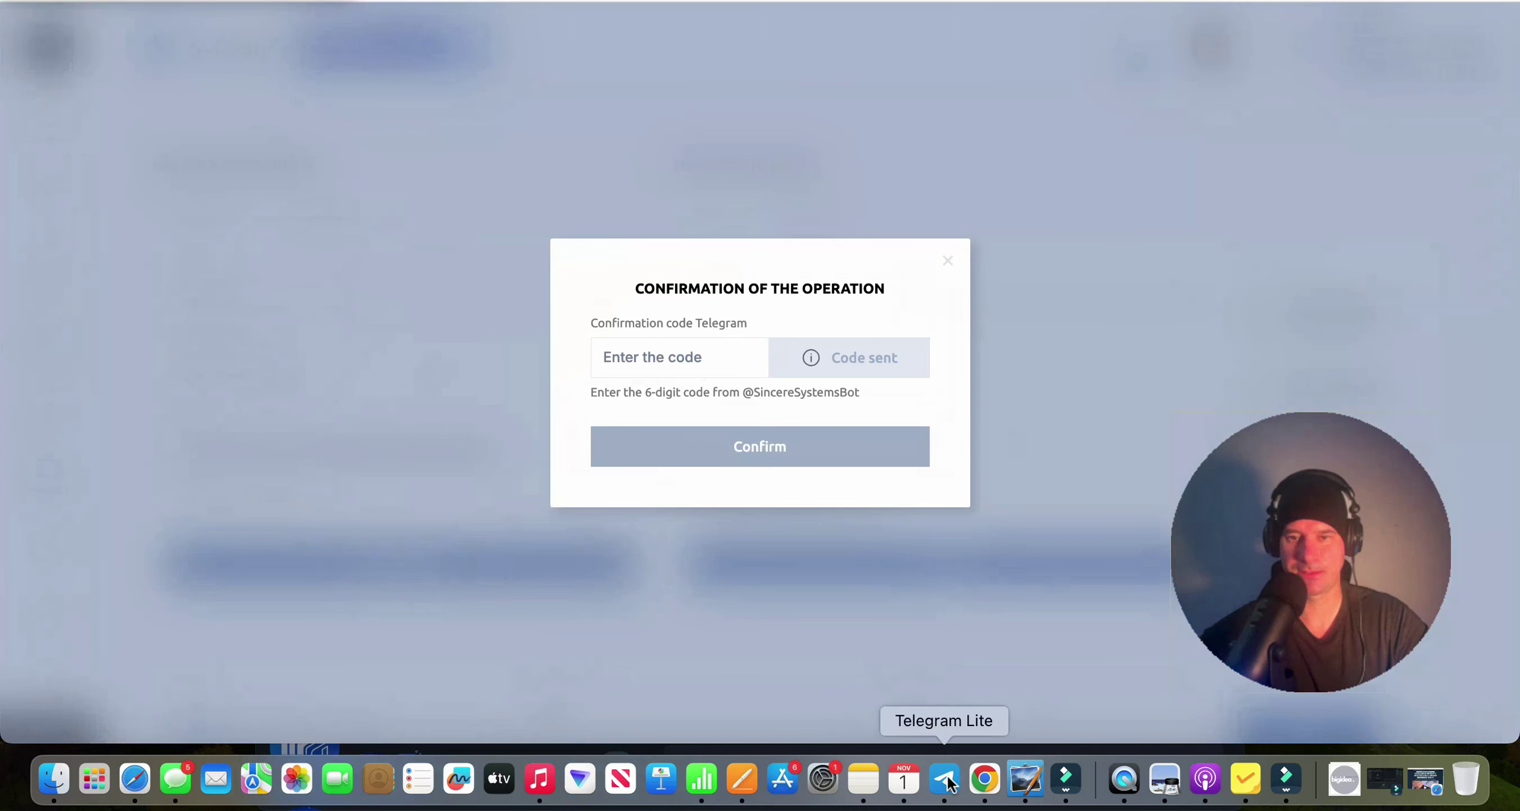
Paste the newest S-Group Bot code, confirm the SEST withdrawal, and reload Finance.
click(944, 778)
drag(824, 553, 753, 551)
key(super+c)
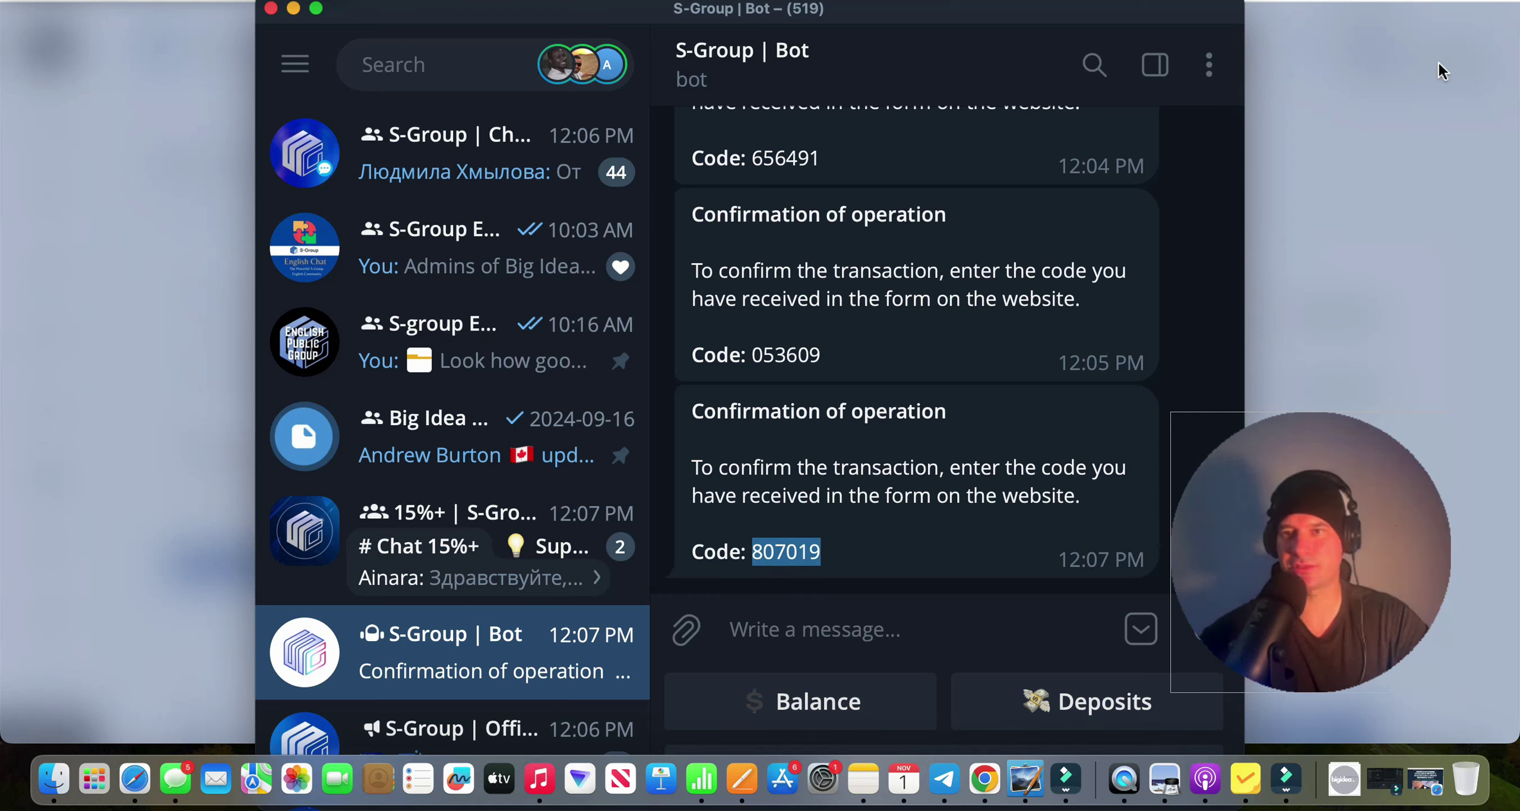
click(1424, 62)
click(695, 359)
key(super+v)
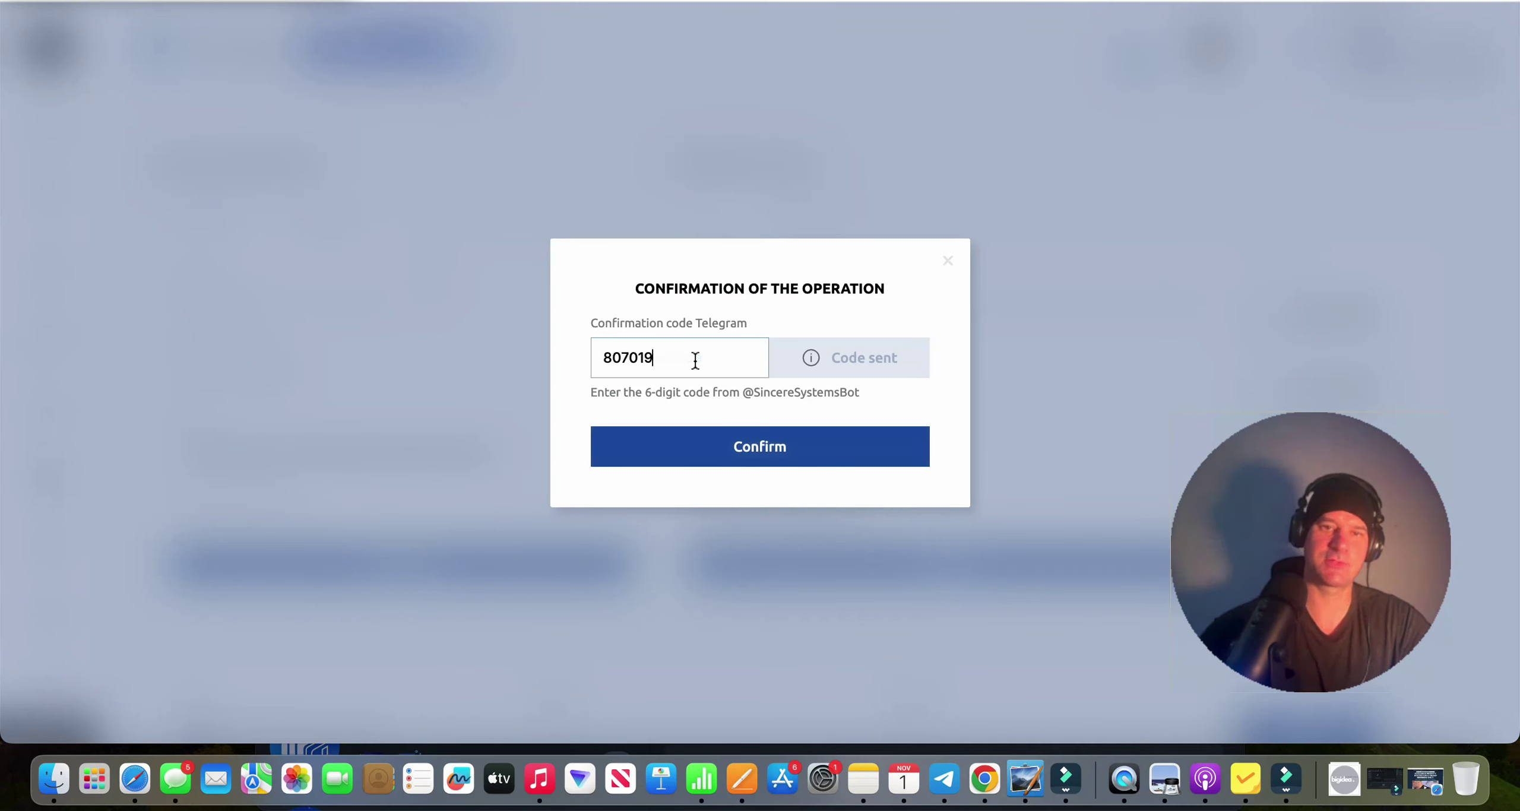
click(825, 454)
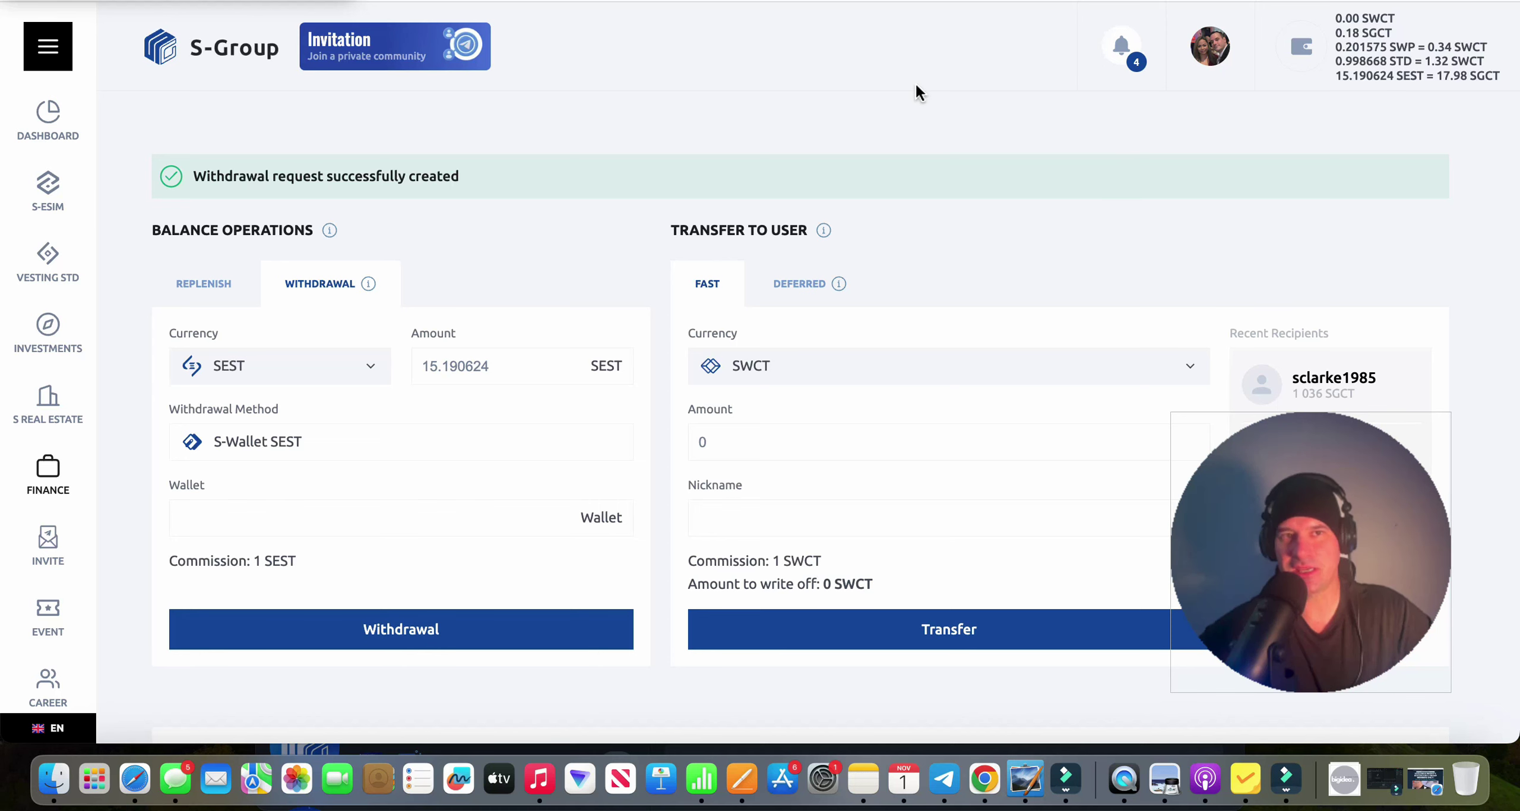
key(super+r)
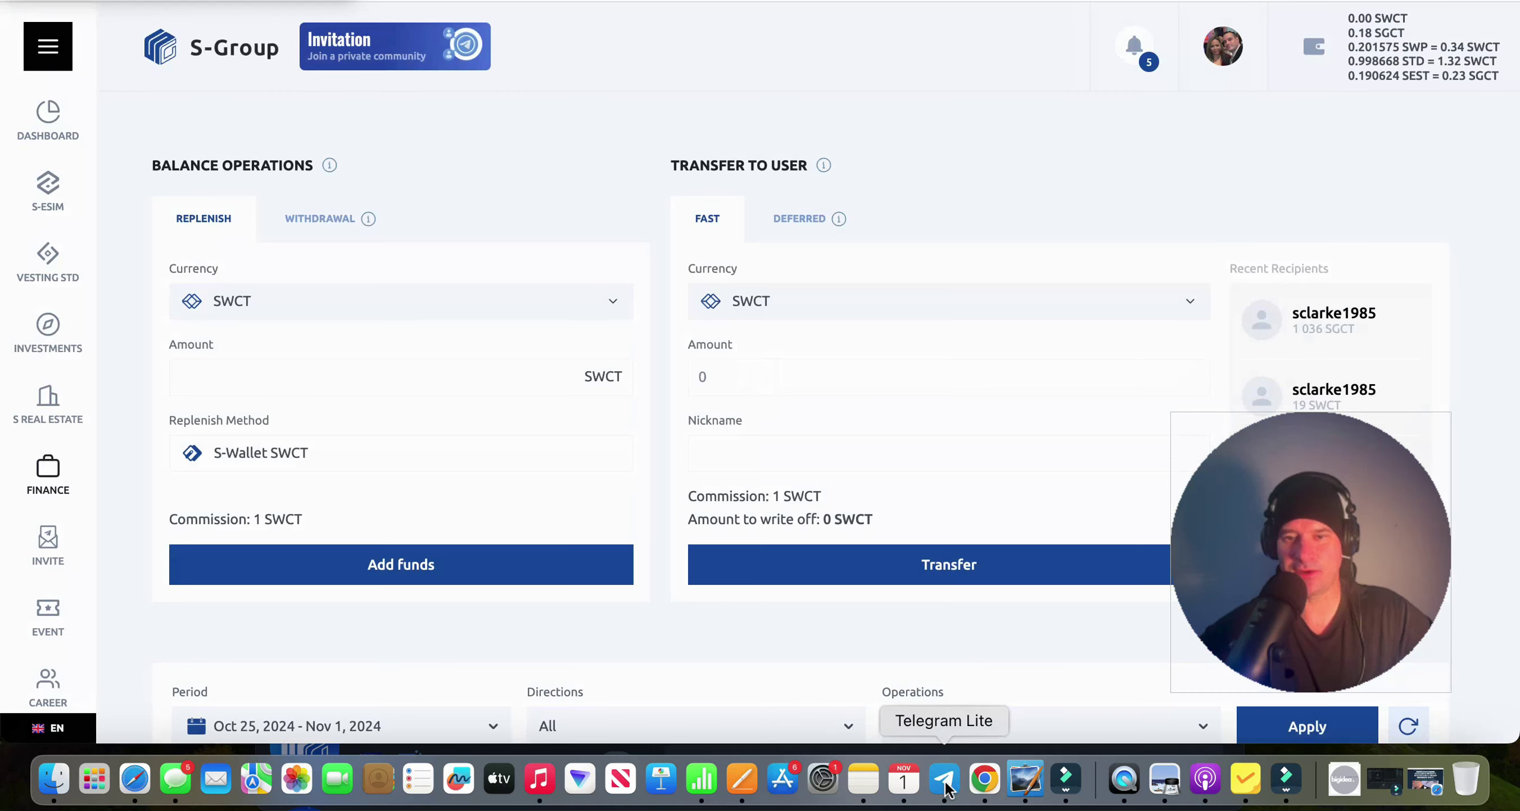
Open the S-group English Updates chat in Telegram and scroll to the Traiex Leads Machine post.
click(944, 779)
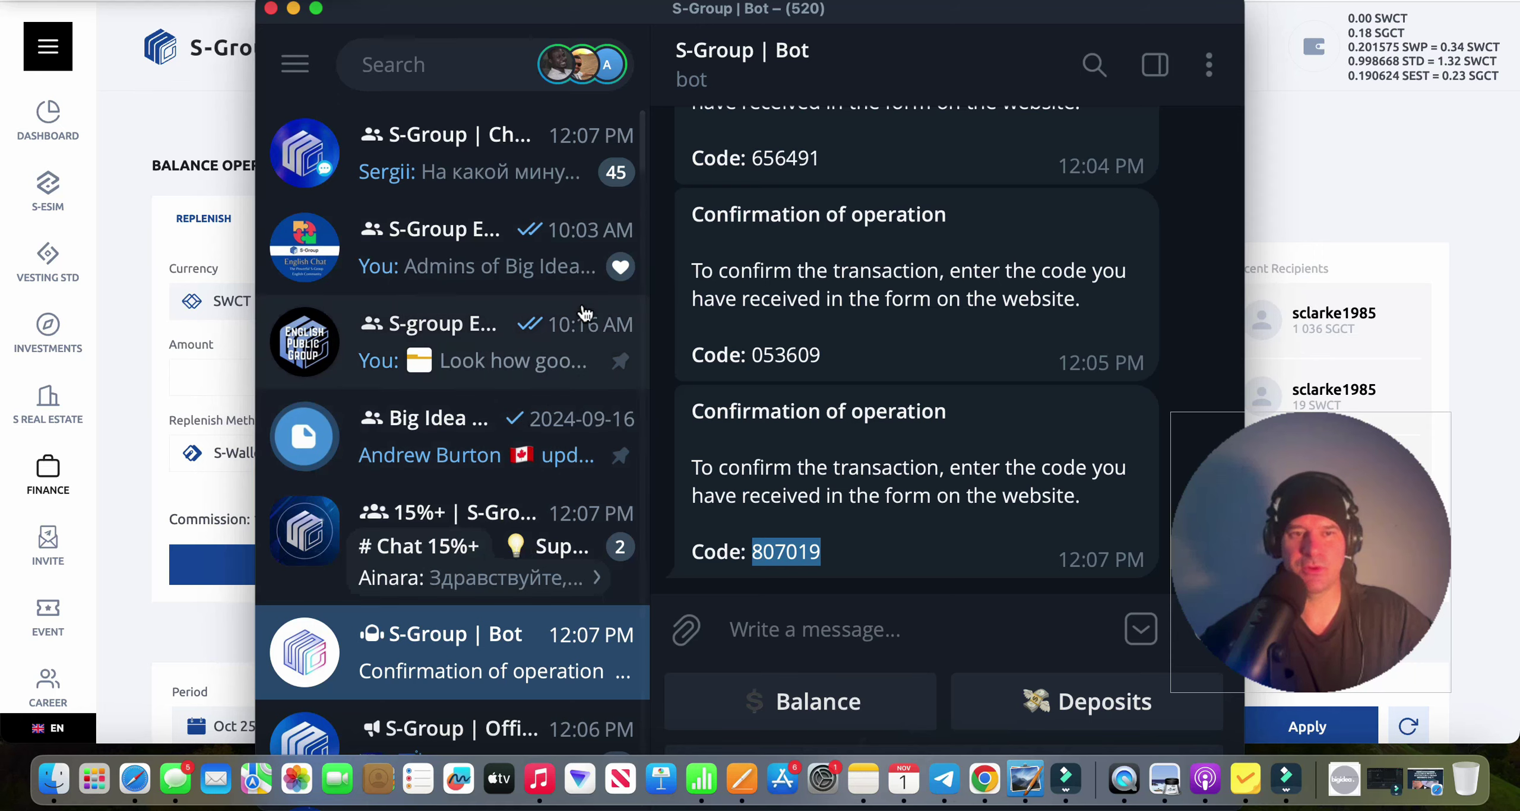
click(513, 357)
scroll(851, 407, up, 5)
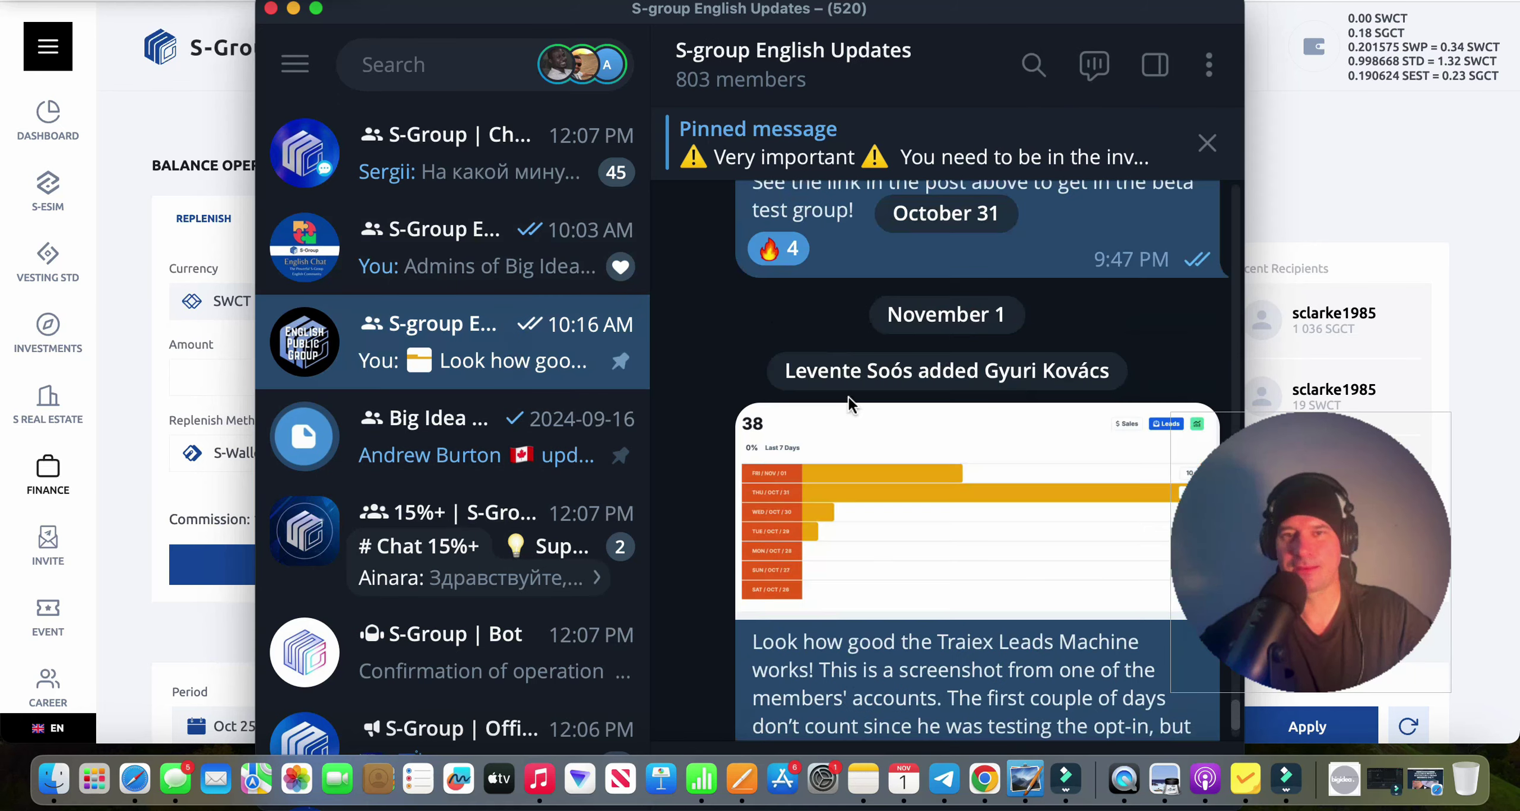
scroll(851, 407, down, 1)
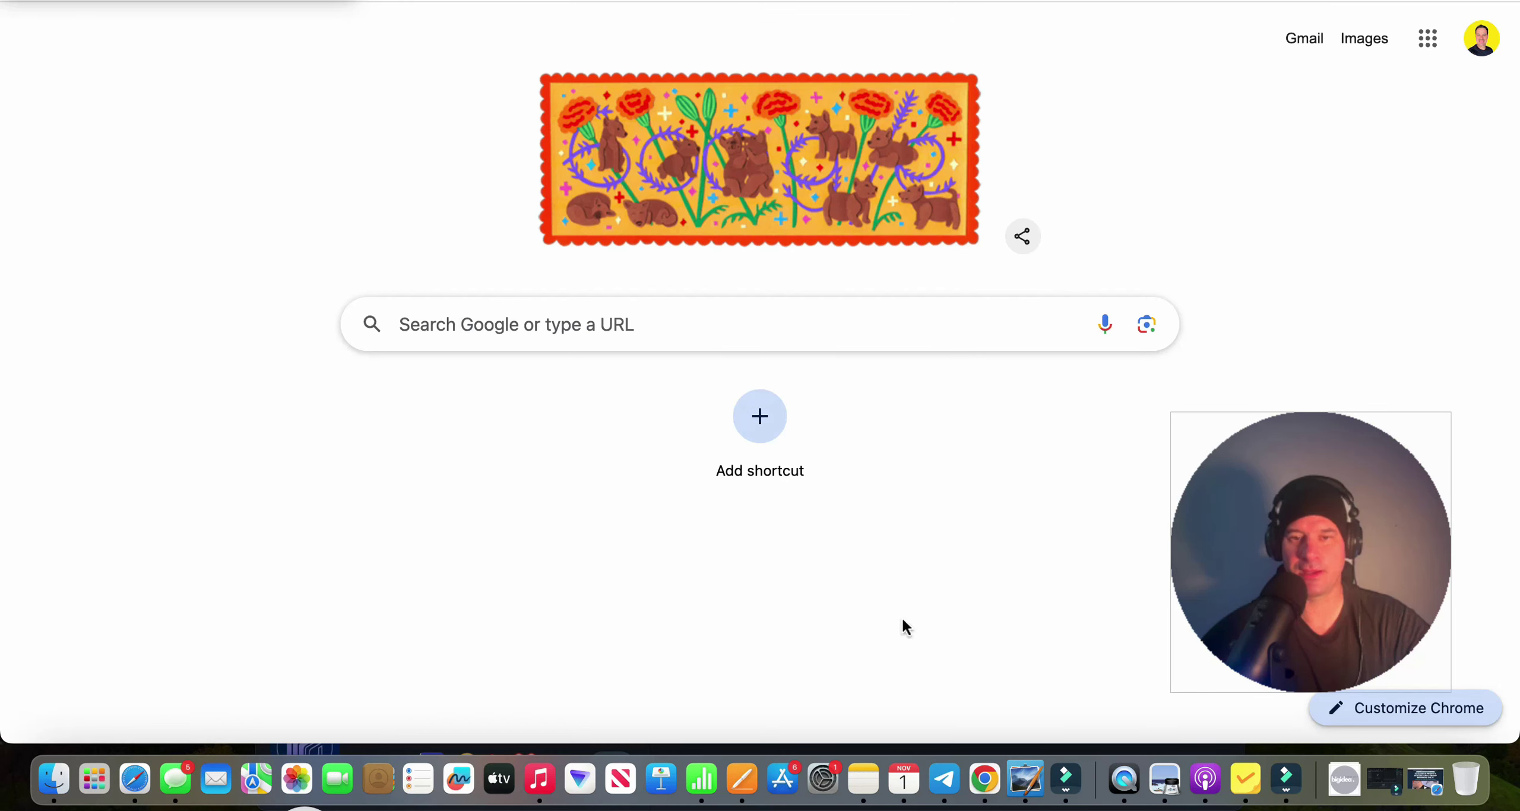
Check the calendar, then calculate 44 x 5 = 220 in Google and select the result.
click(903, 780)
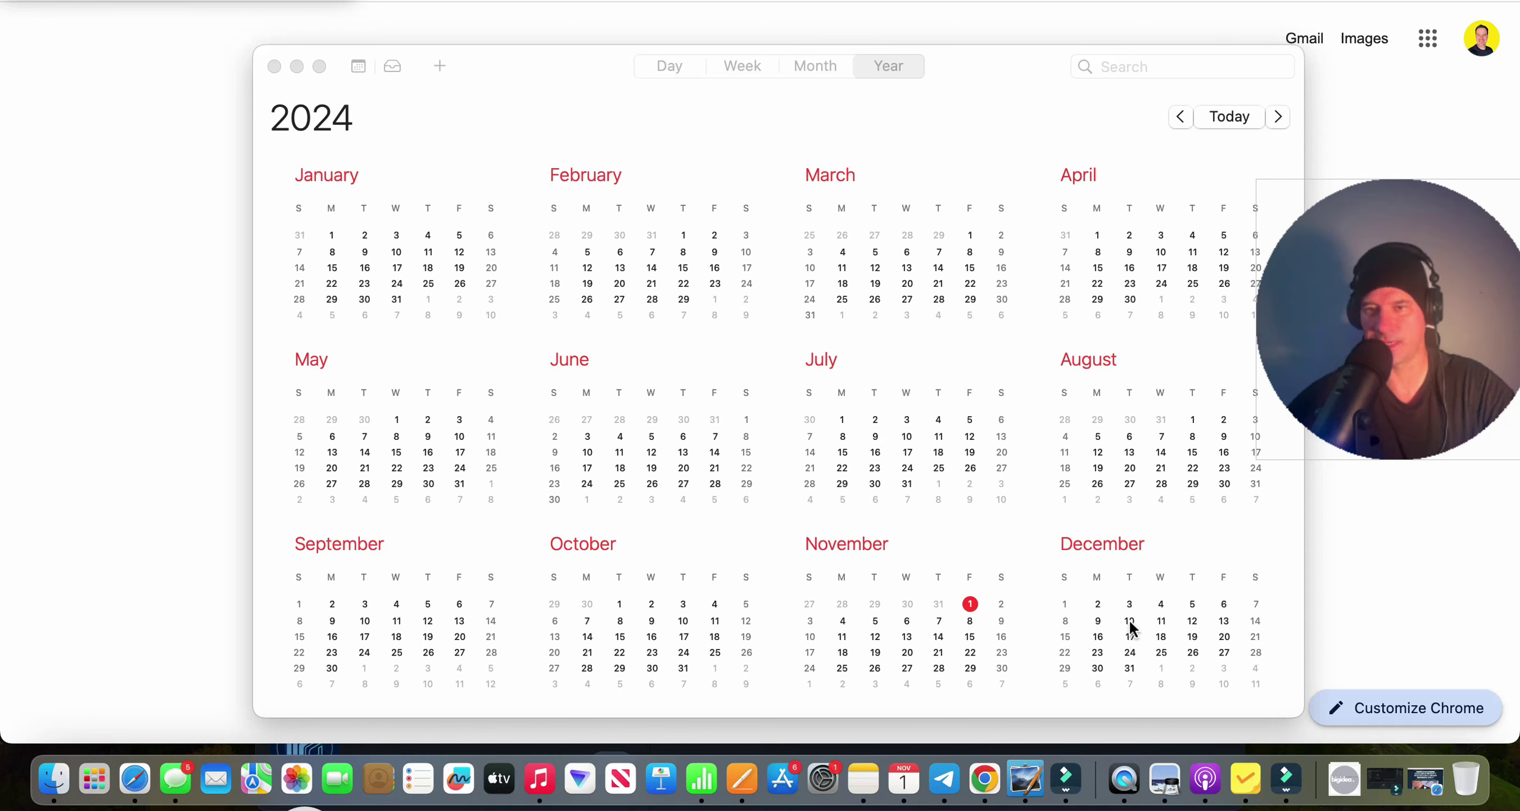
click(188, 179)
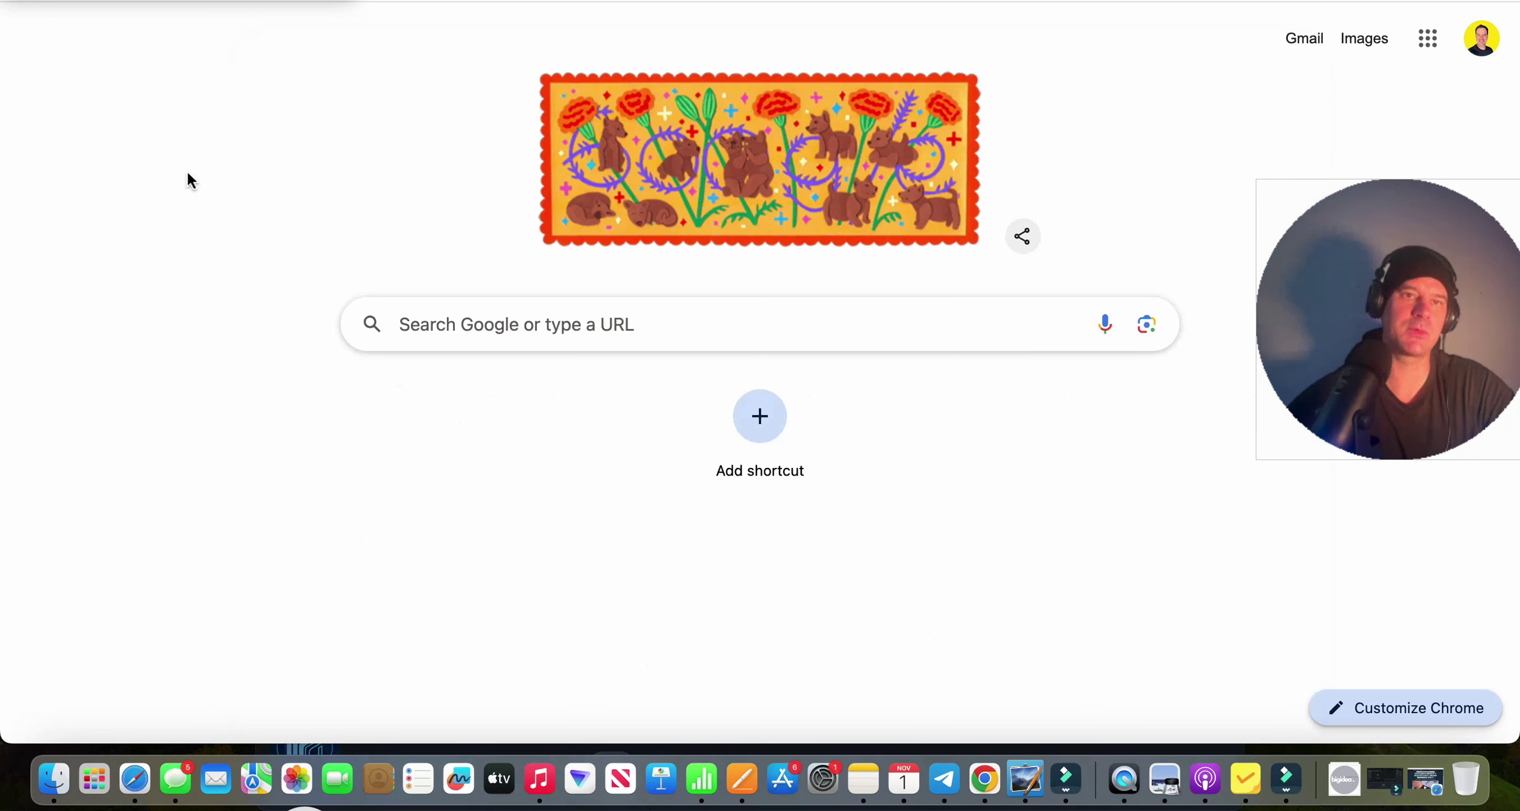
click(504, 327)
text(44)
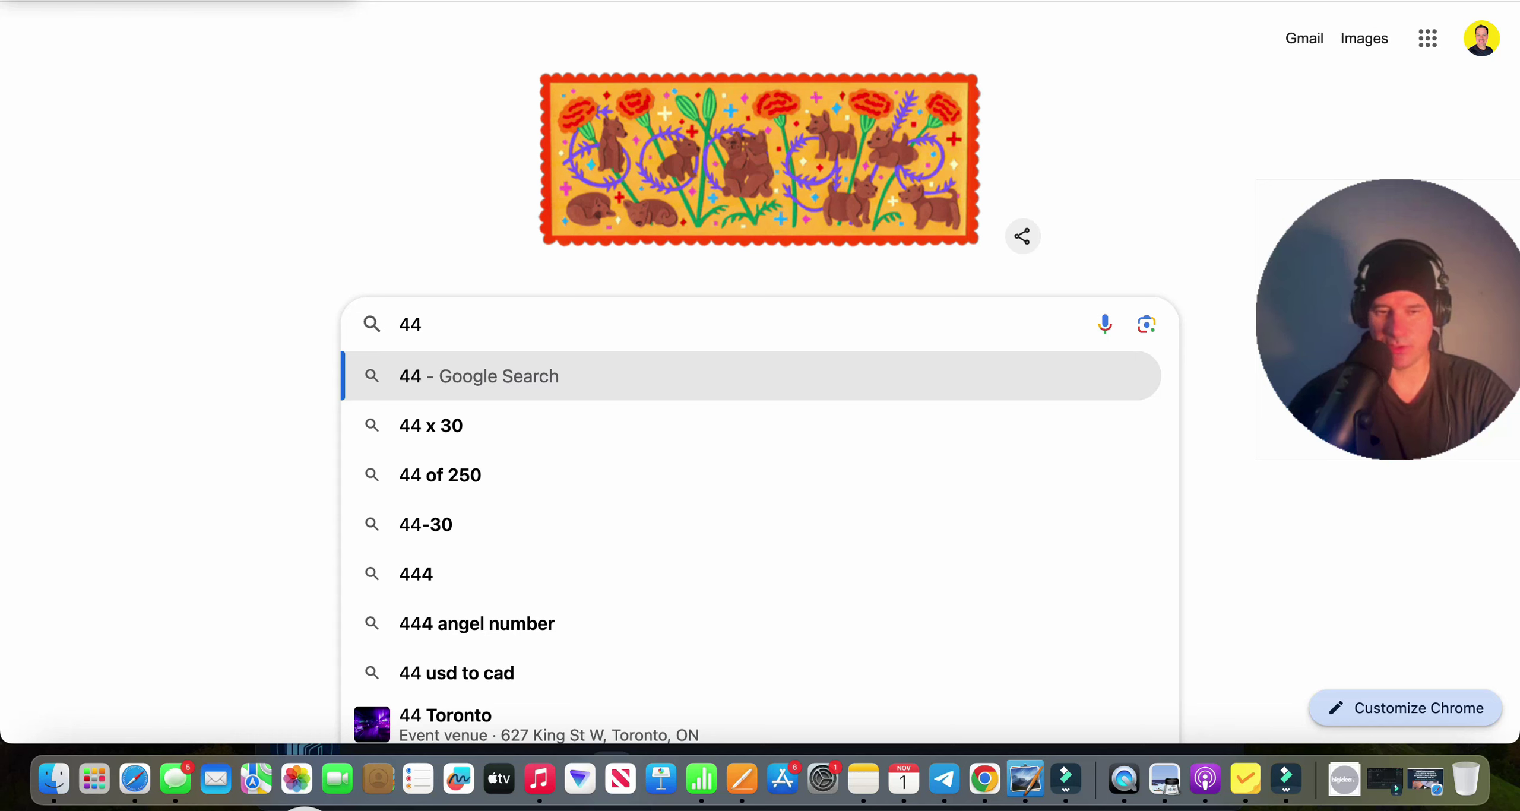
text( x 5)
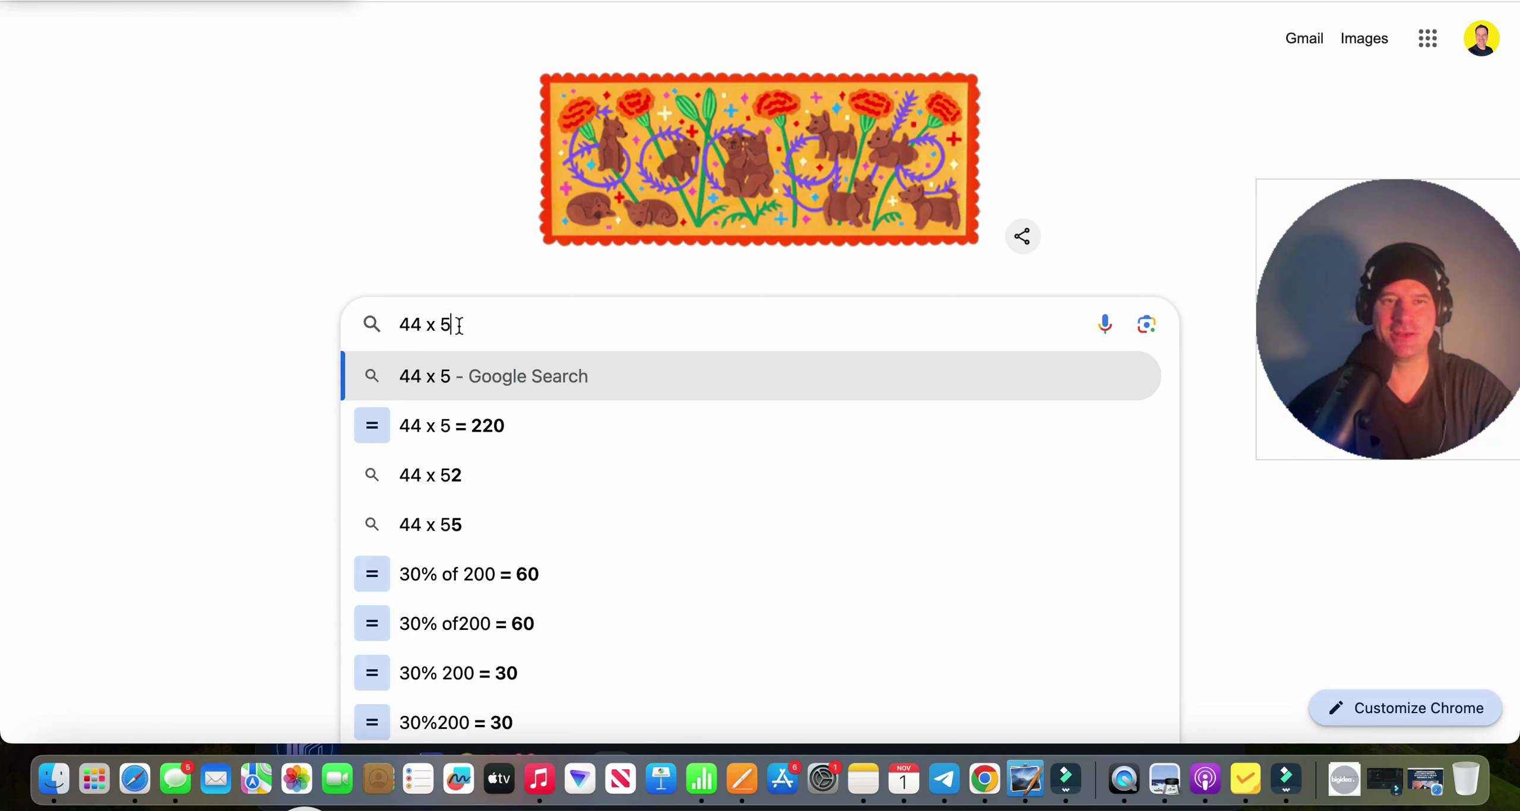
key(Return)
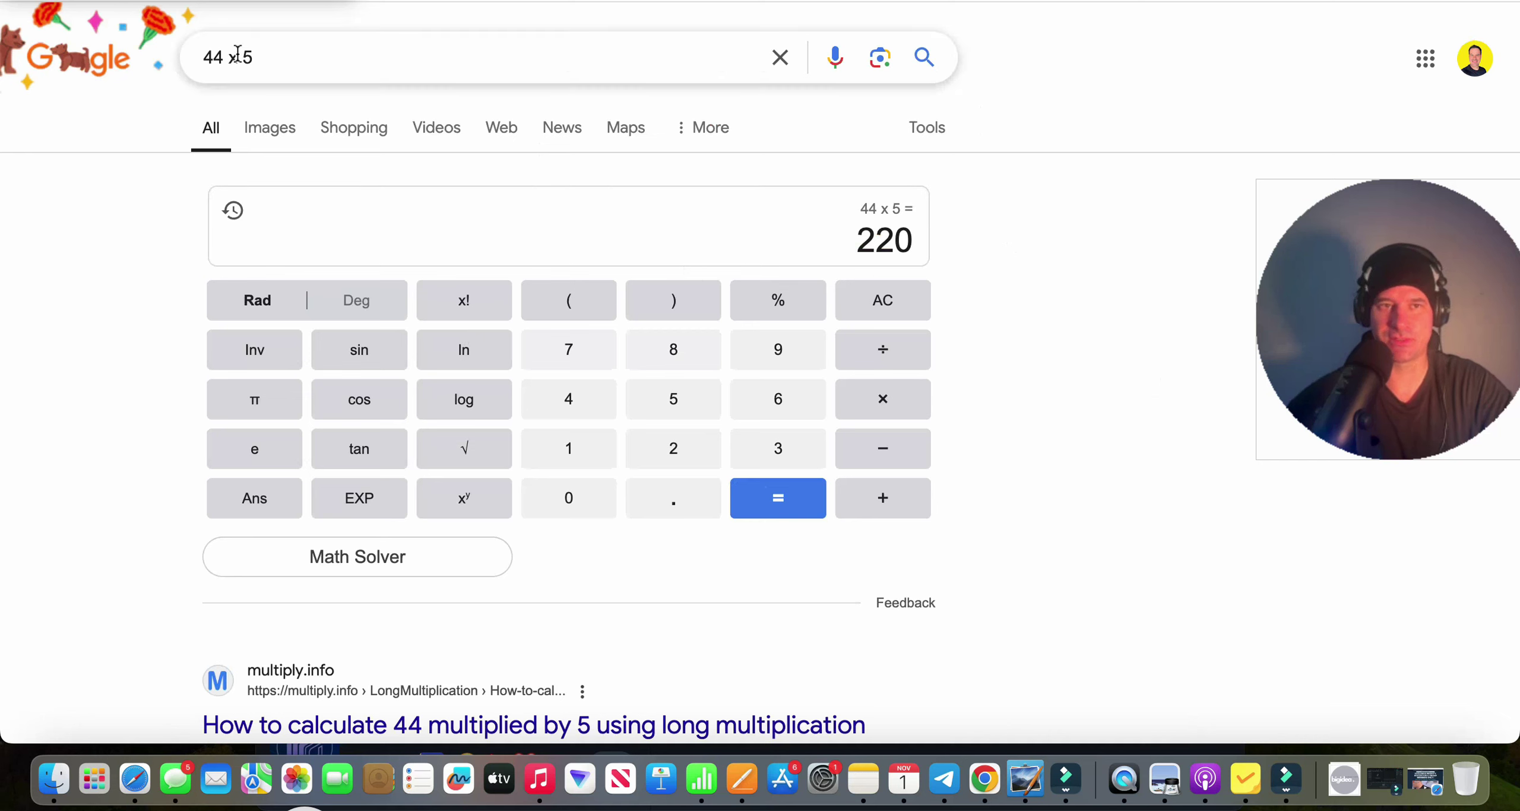
drag(855, 240, 916, 248)
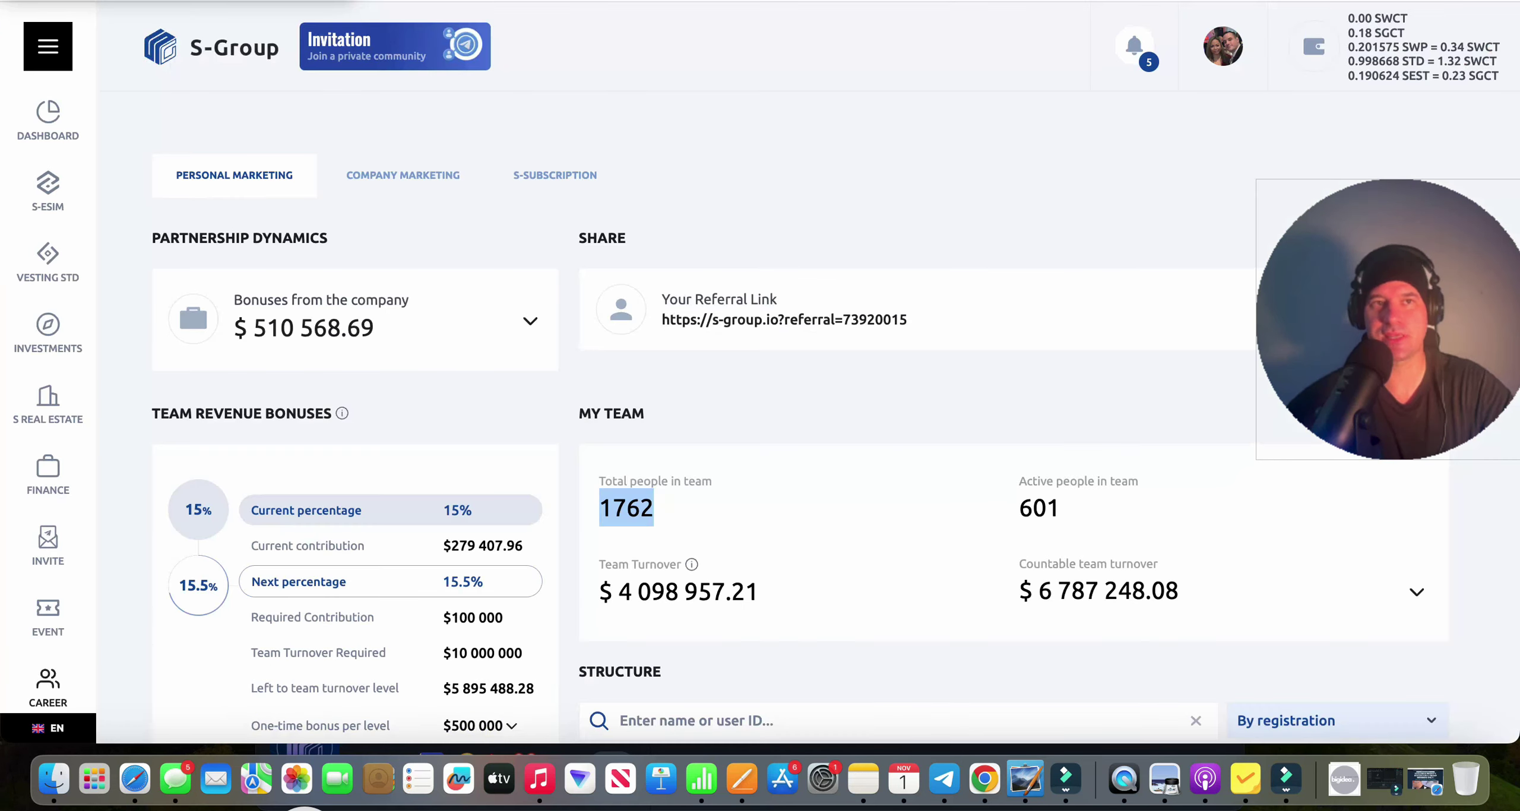
Highlight the 1762 total and 601 active team counts on S-Group's My Team page.
click(660, 512)
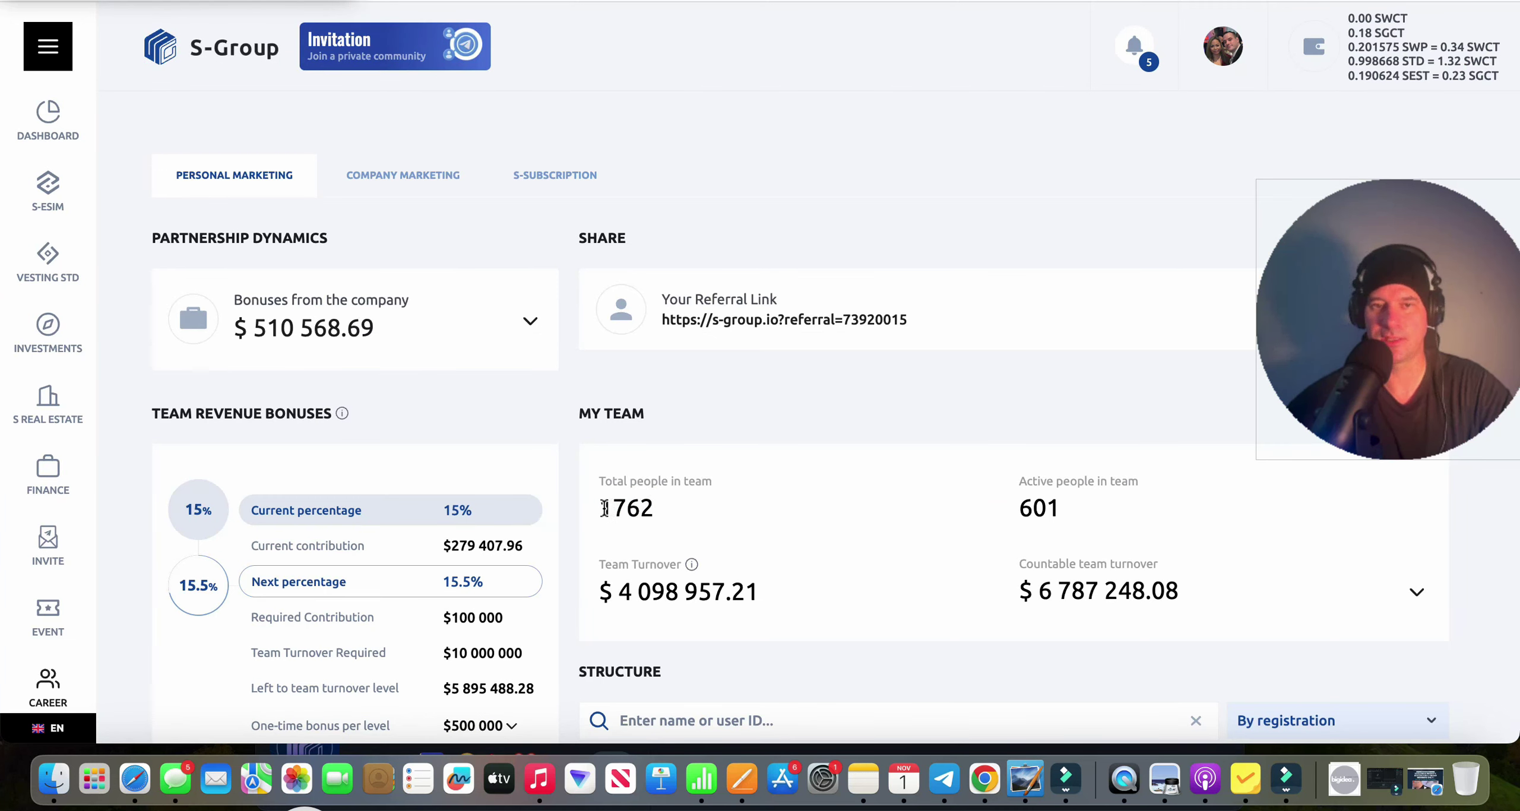
double_click(604, 508)
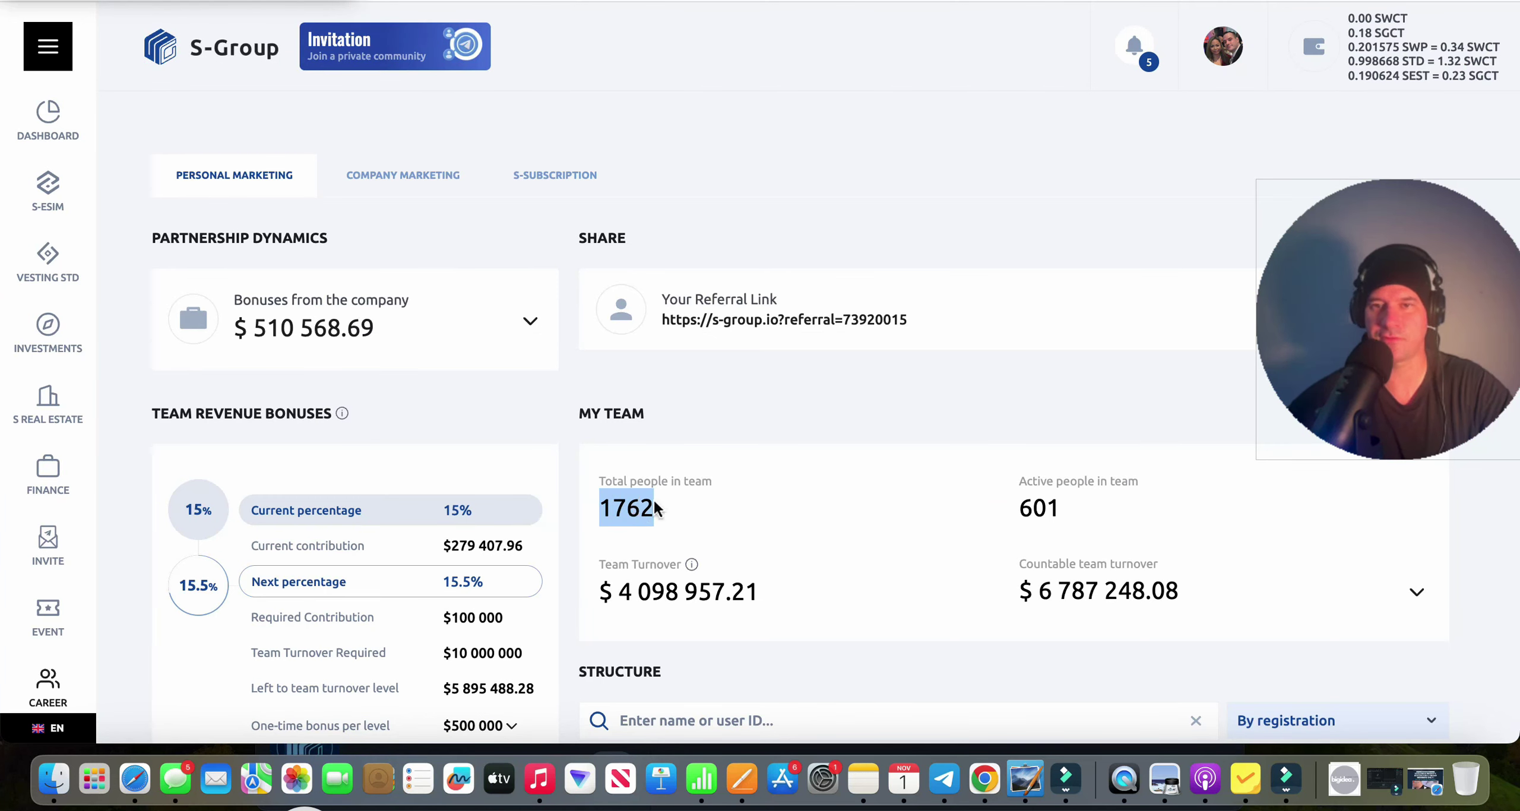
drag(1020, 508, 1064, 512)
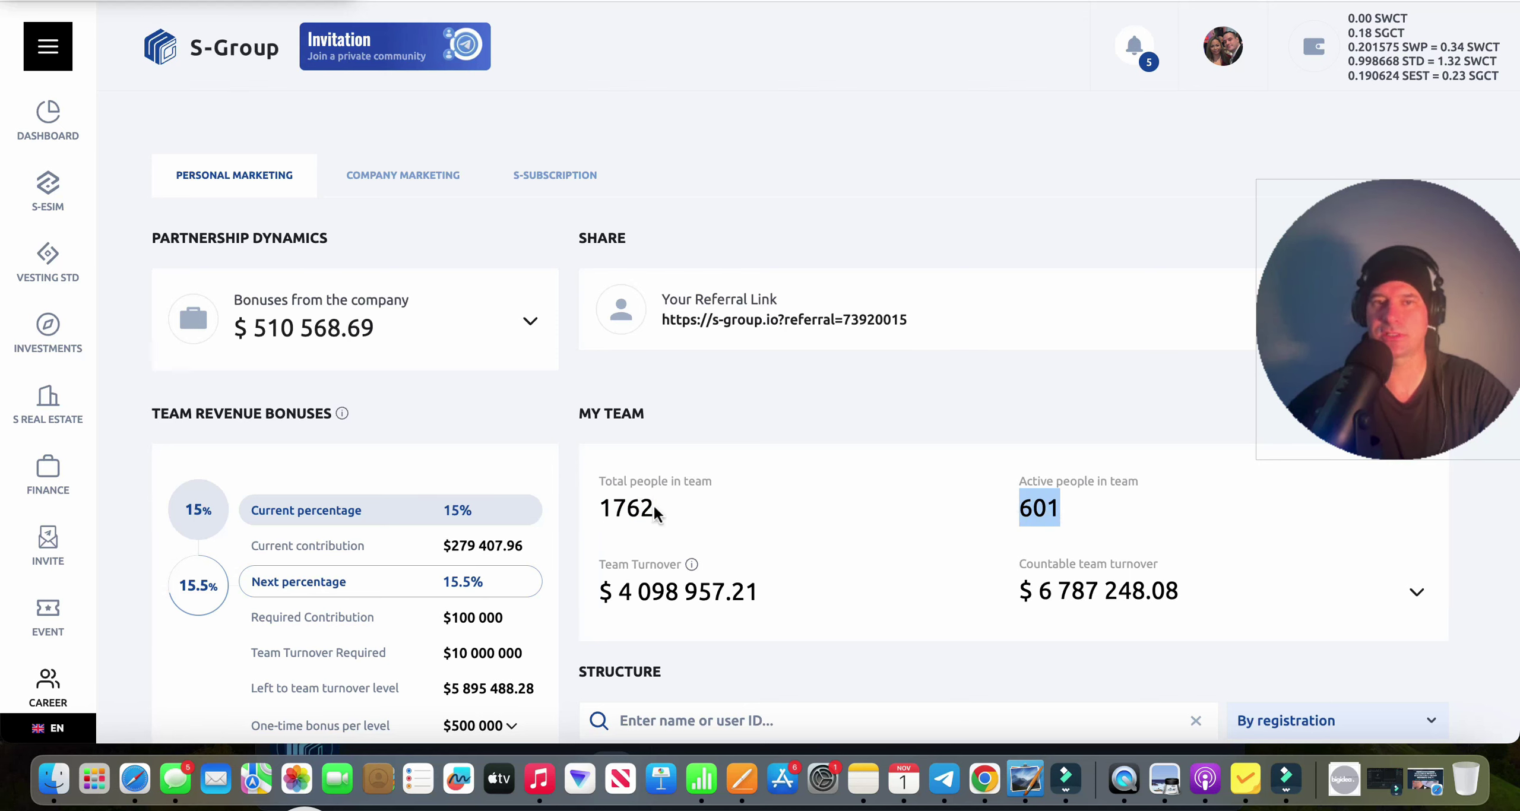
key(super+t)
Calculate 1750 divided by 2 = 875 in Google and select the result.
click(597, 329)
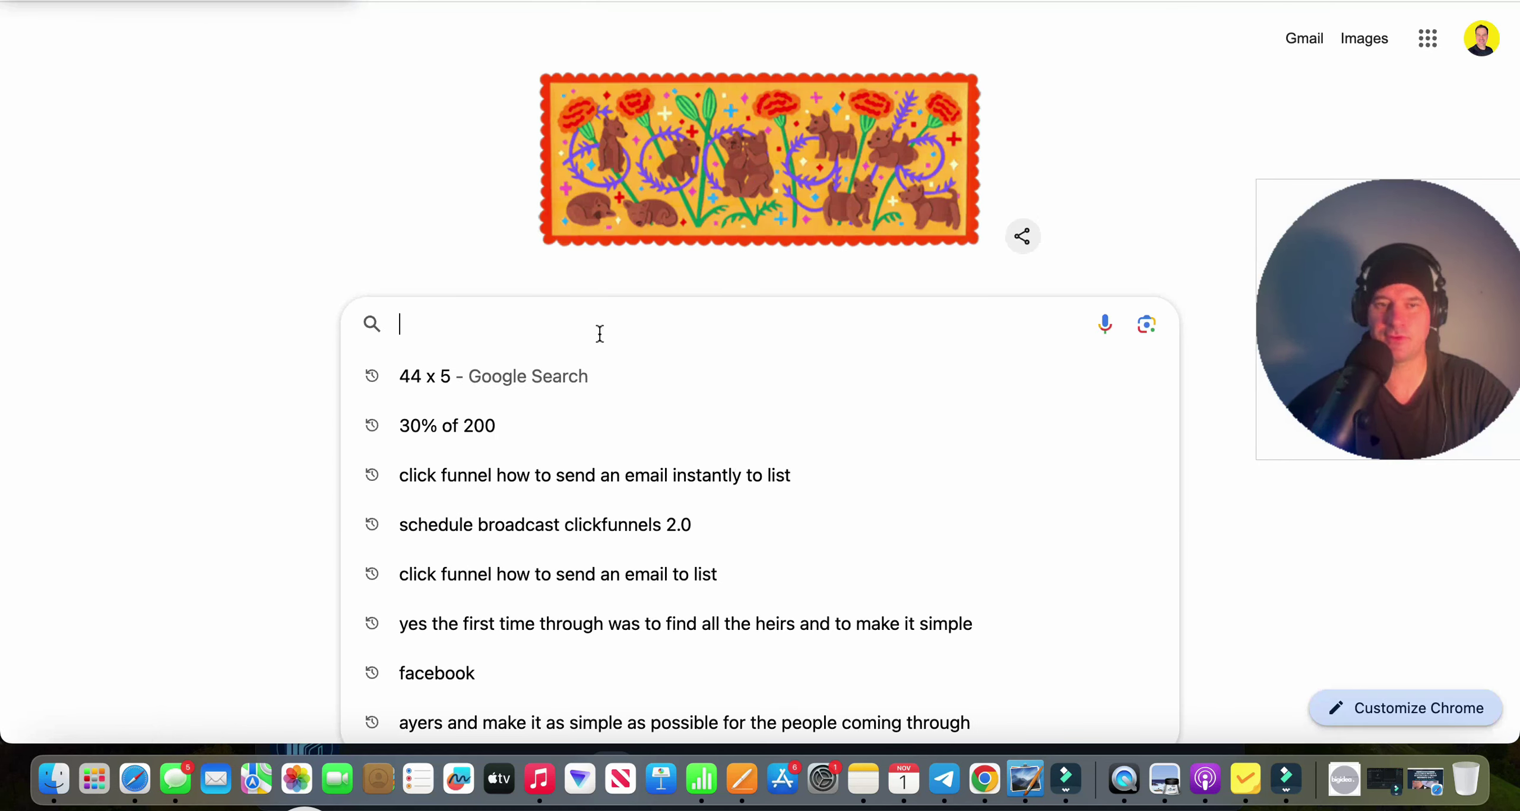
text(175)
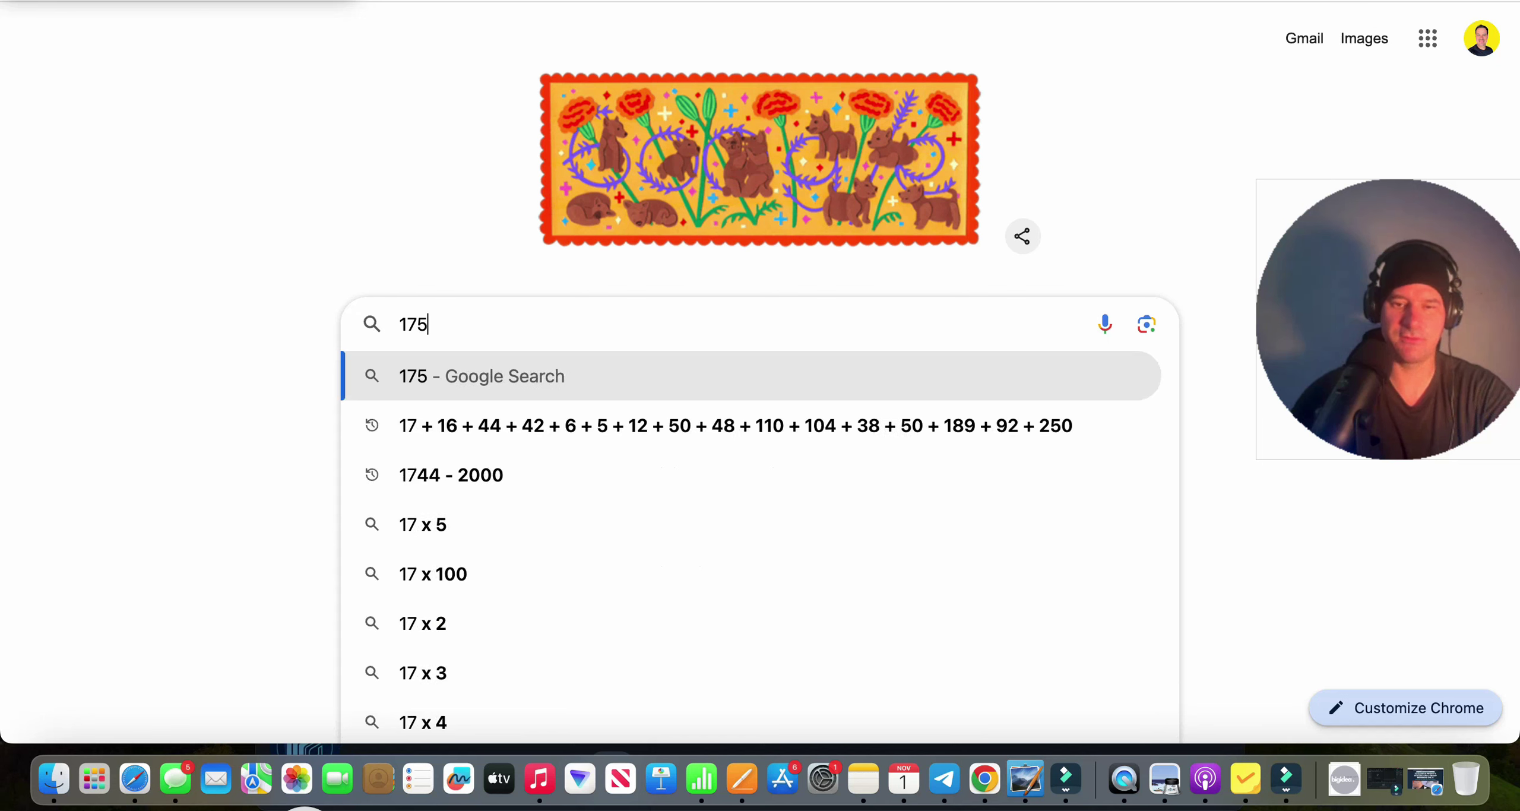
text(0 div)
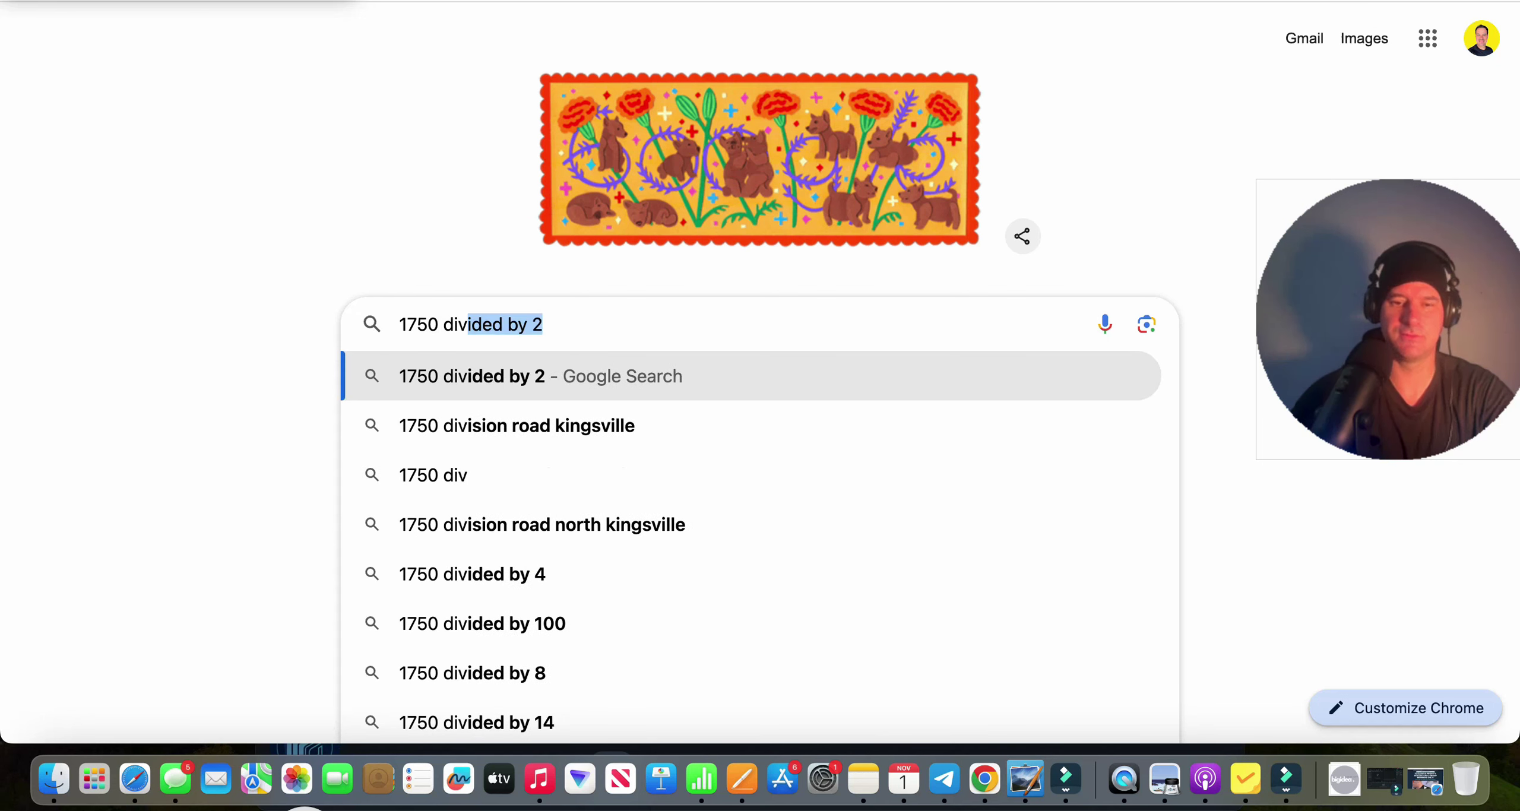
text(ided by 2)
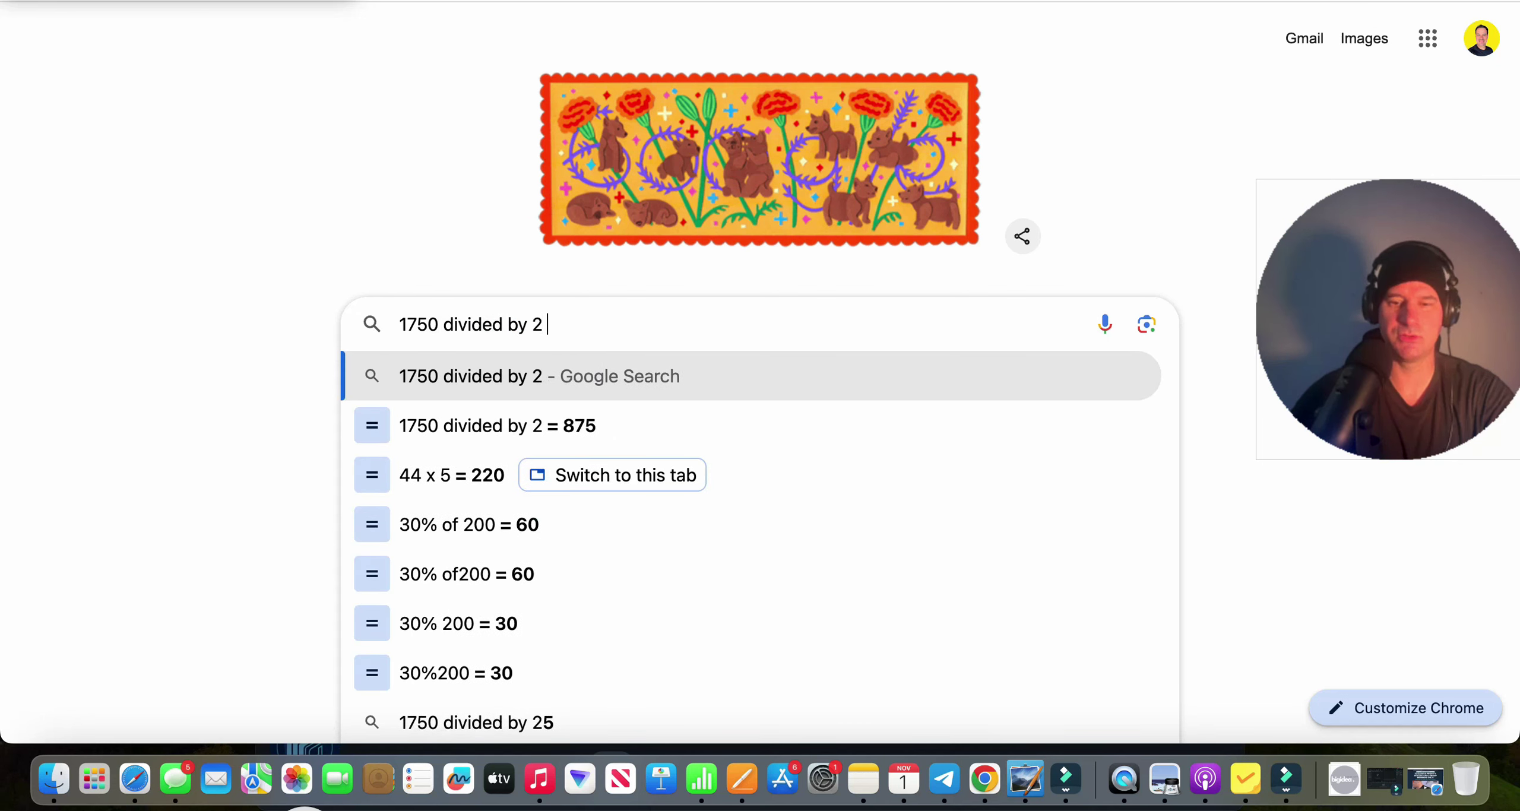
key(Return)
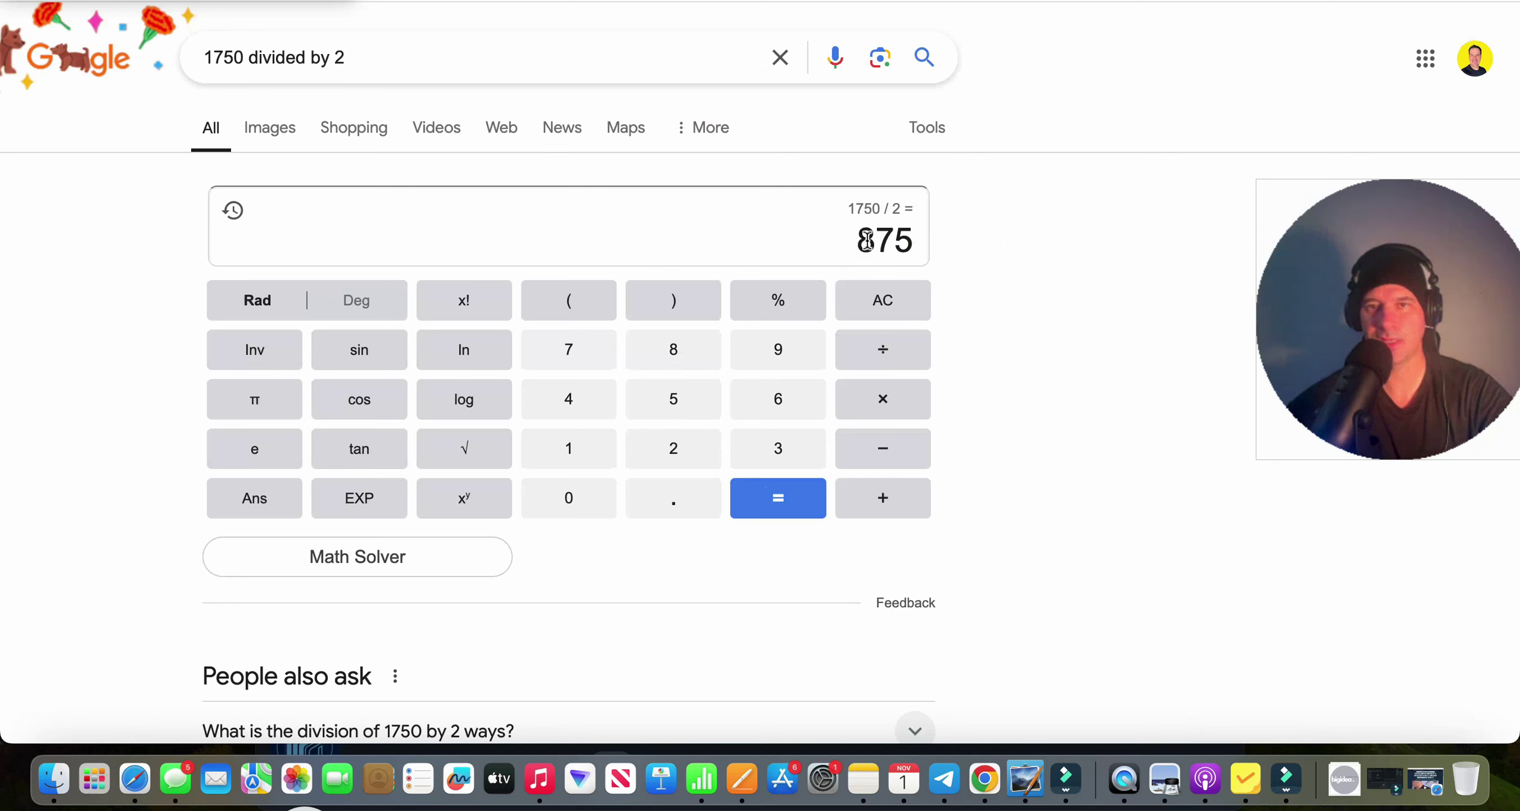
drag(861, 241, 910, 241)
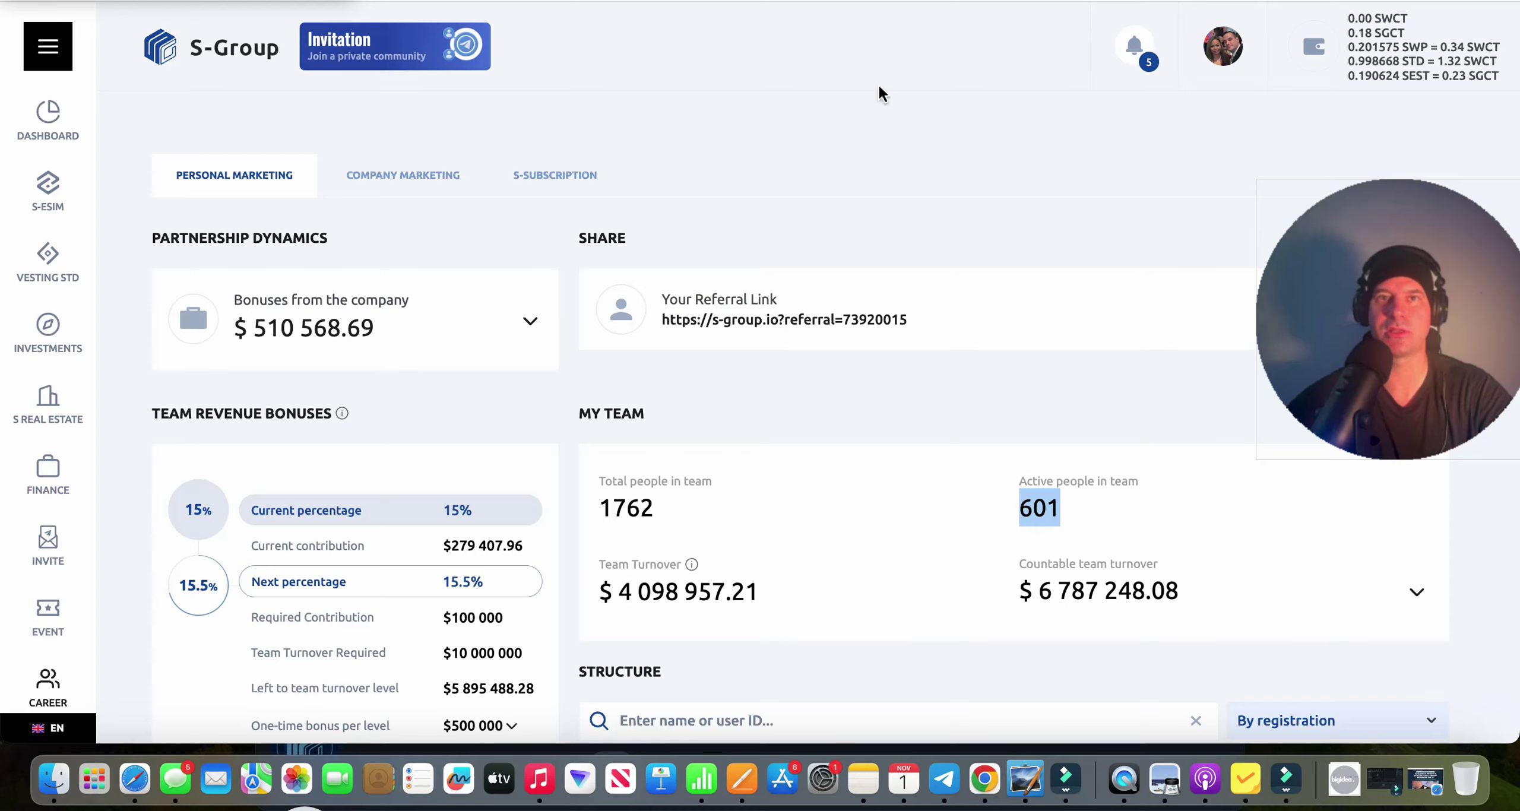
In the 44 x 5 tab, insert 'what 40% of' before 220 in the query.
key(super+Tab)
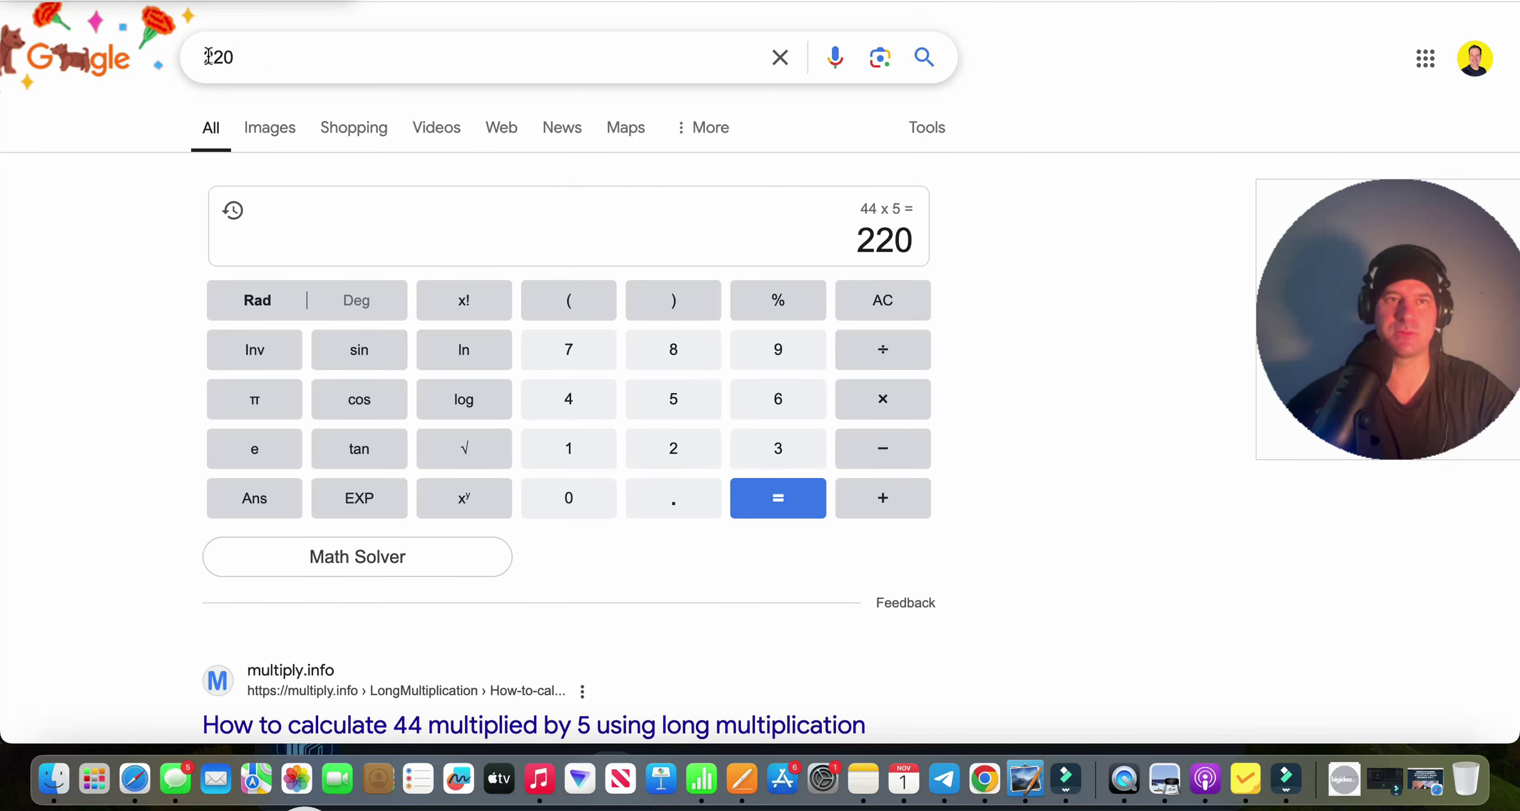
click(204, 56)
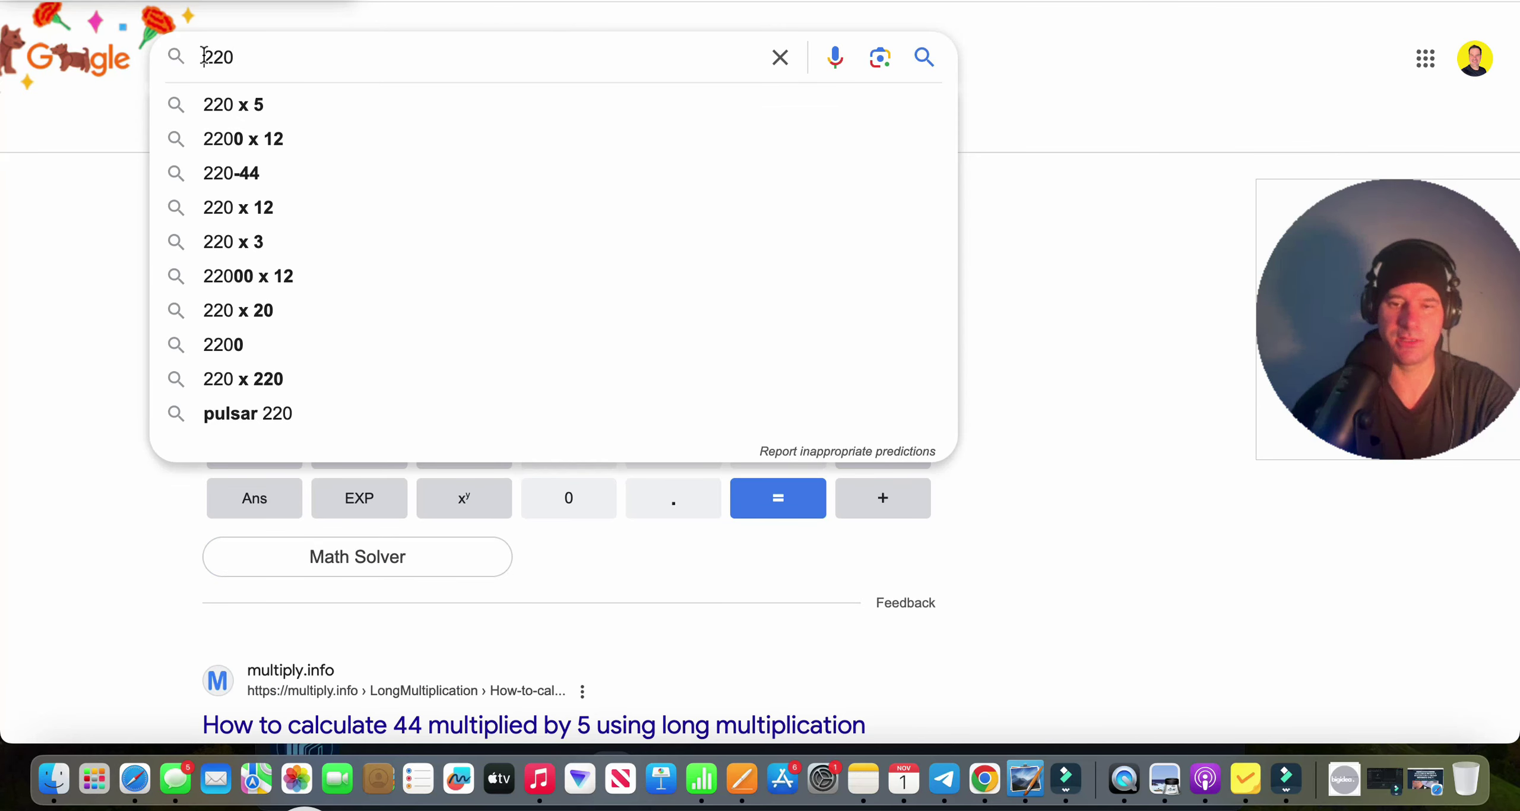
text(what 40)
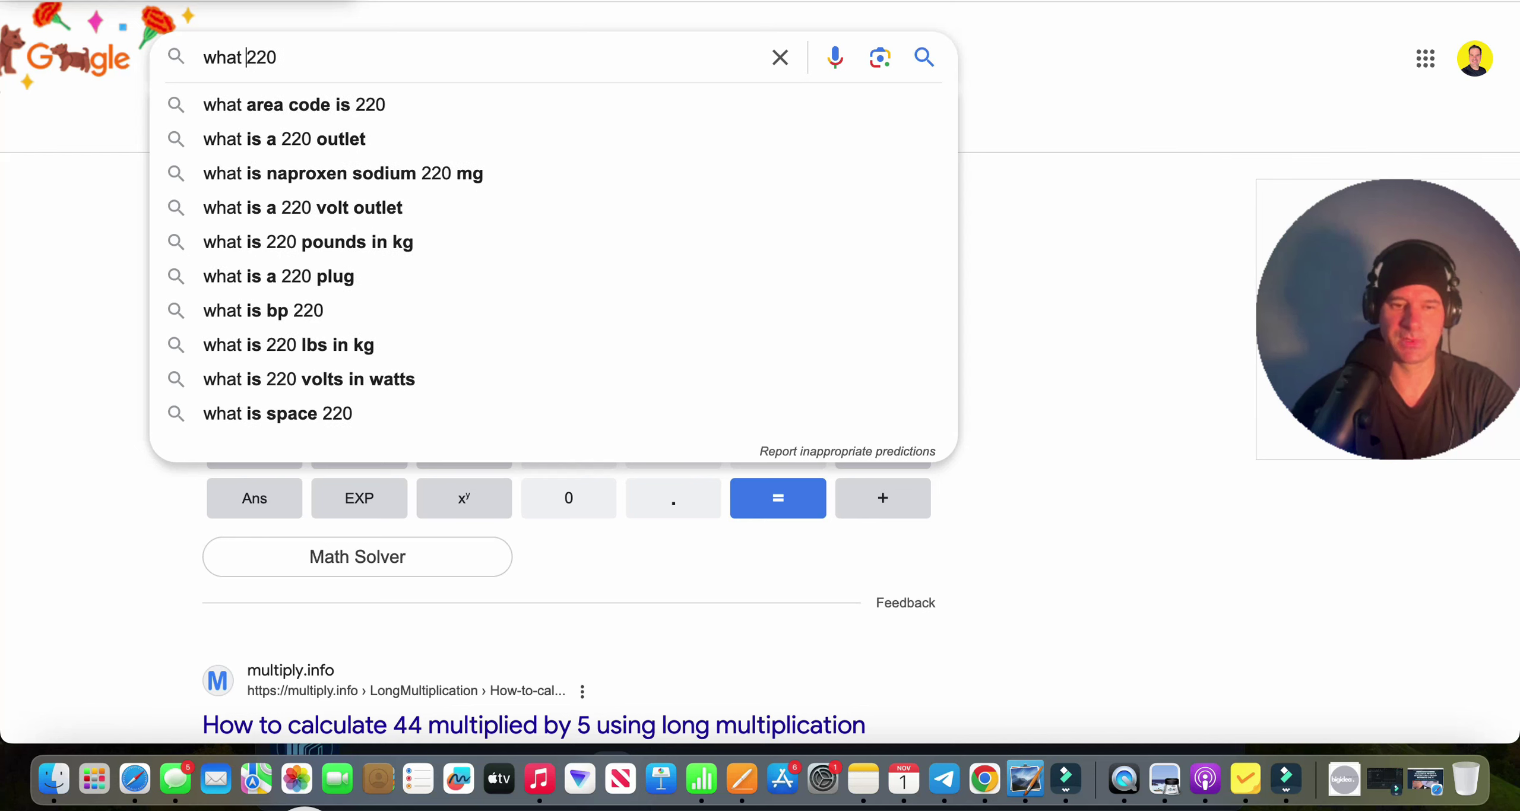
text(% of)
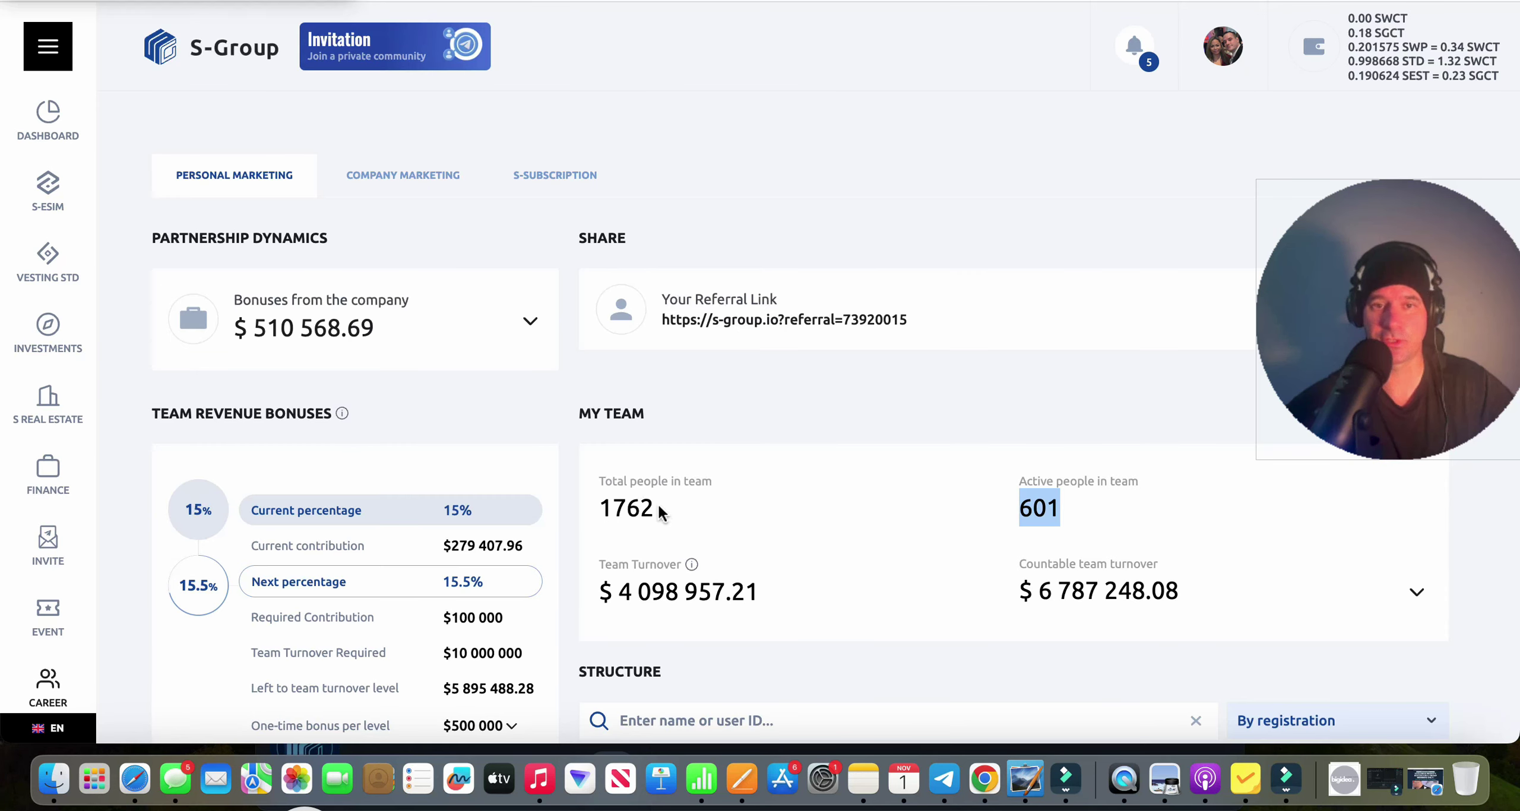
Search 'what 40% of 220' and select the 88 result.
click(660, 511)
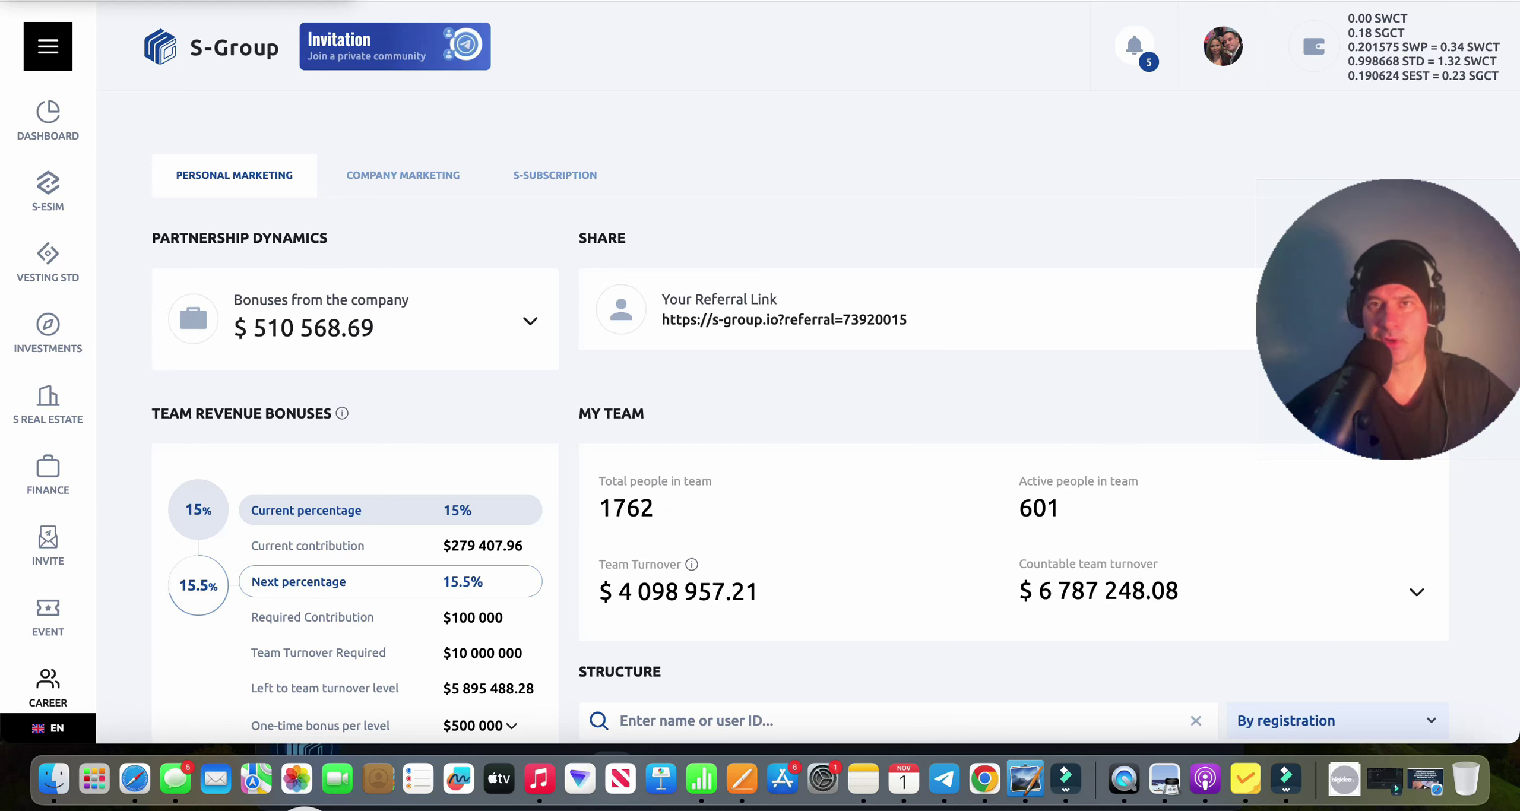
key(ctrl+Tab)
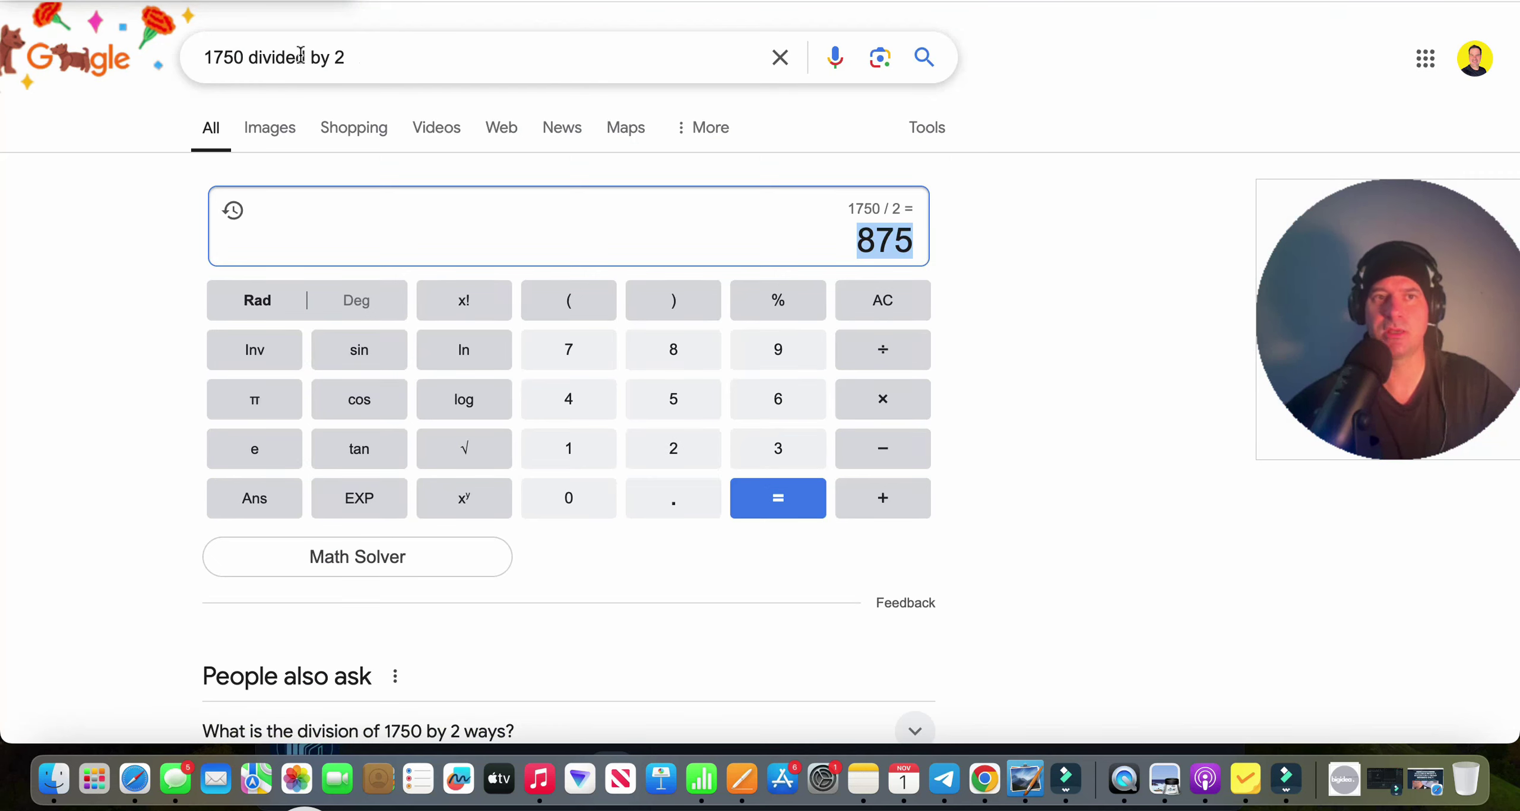
key(ctrl+a)
text(what 40% of 220)
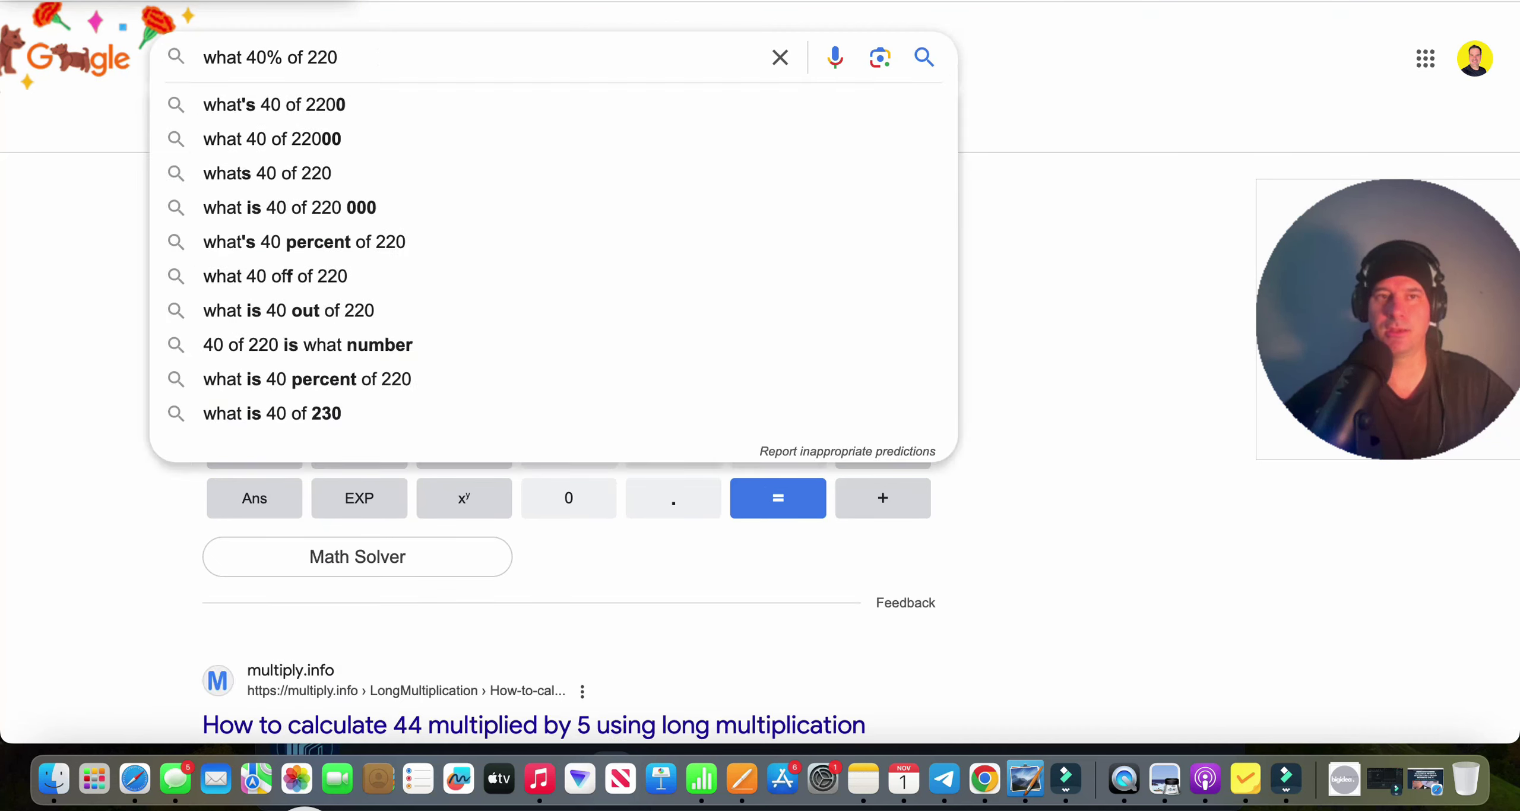
key(Return)
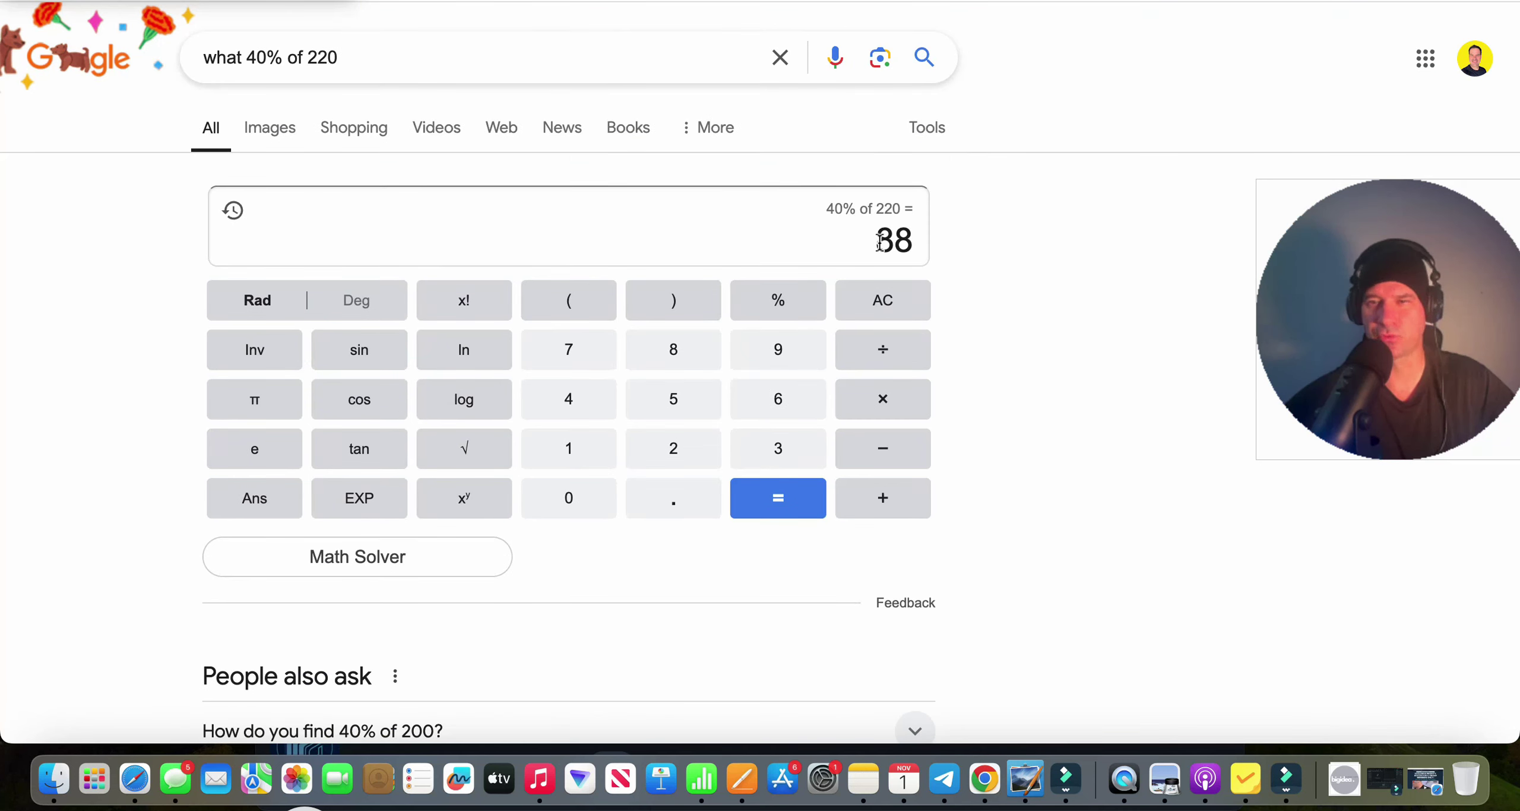
drag(879, 242, 909, 242)
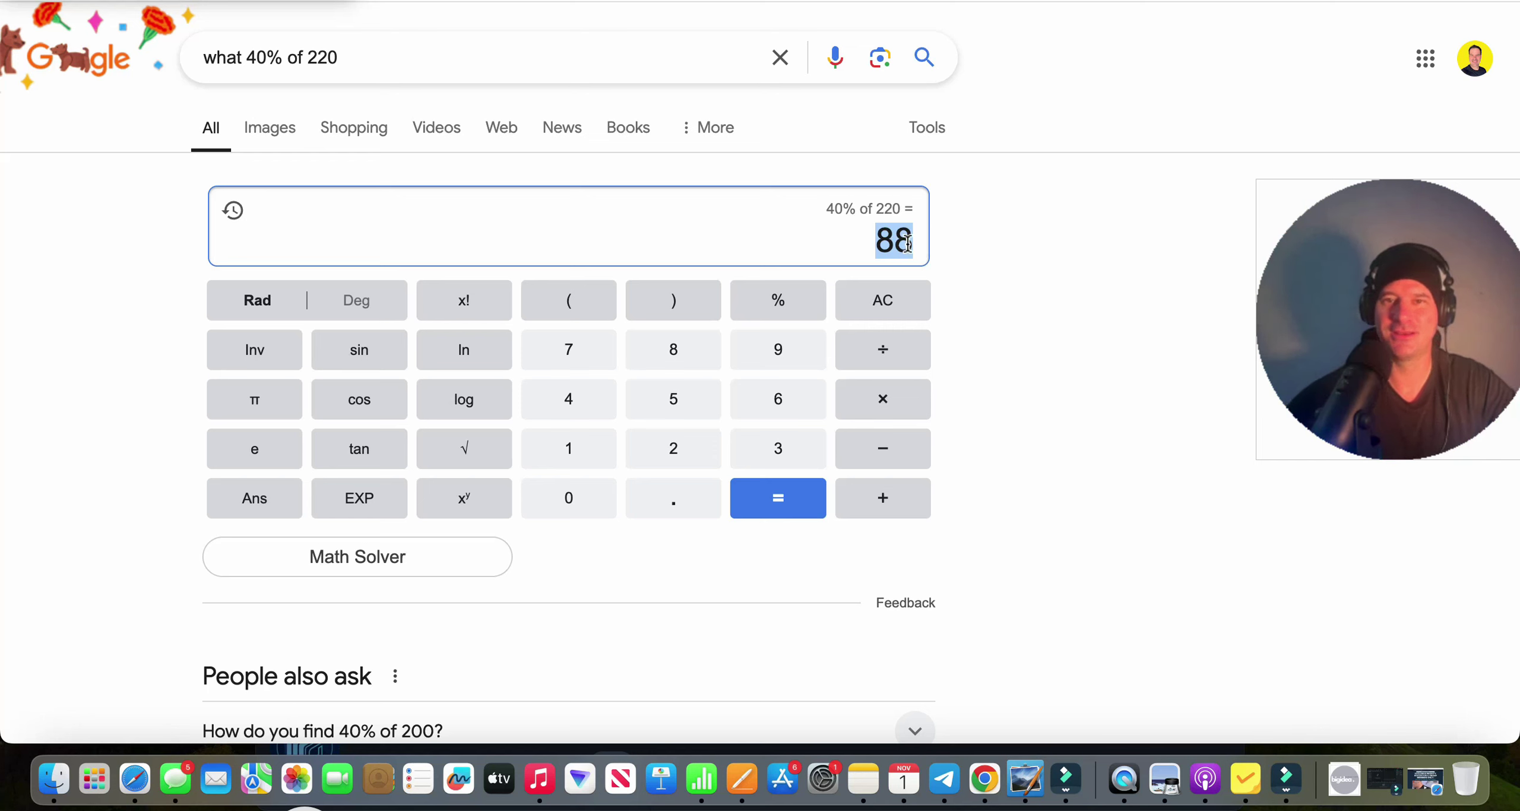
Compare against S-Group's 1762 total and 601 active team counts, then select the Google query.
key(ctrl+Tab)
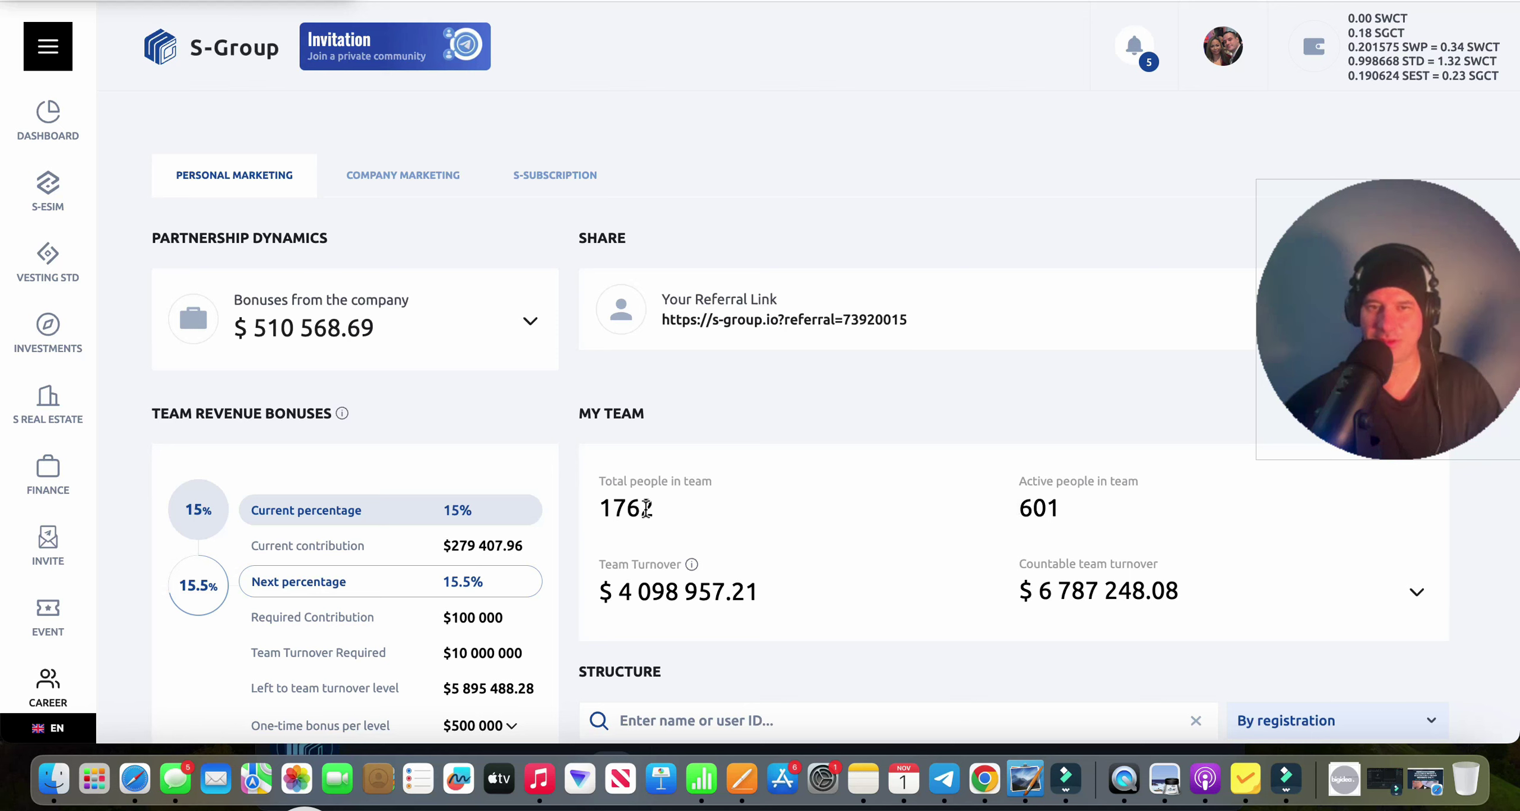
drag(598, 508, 1081, 526)
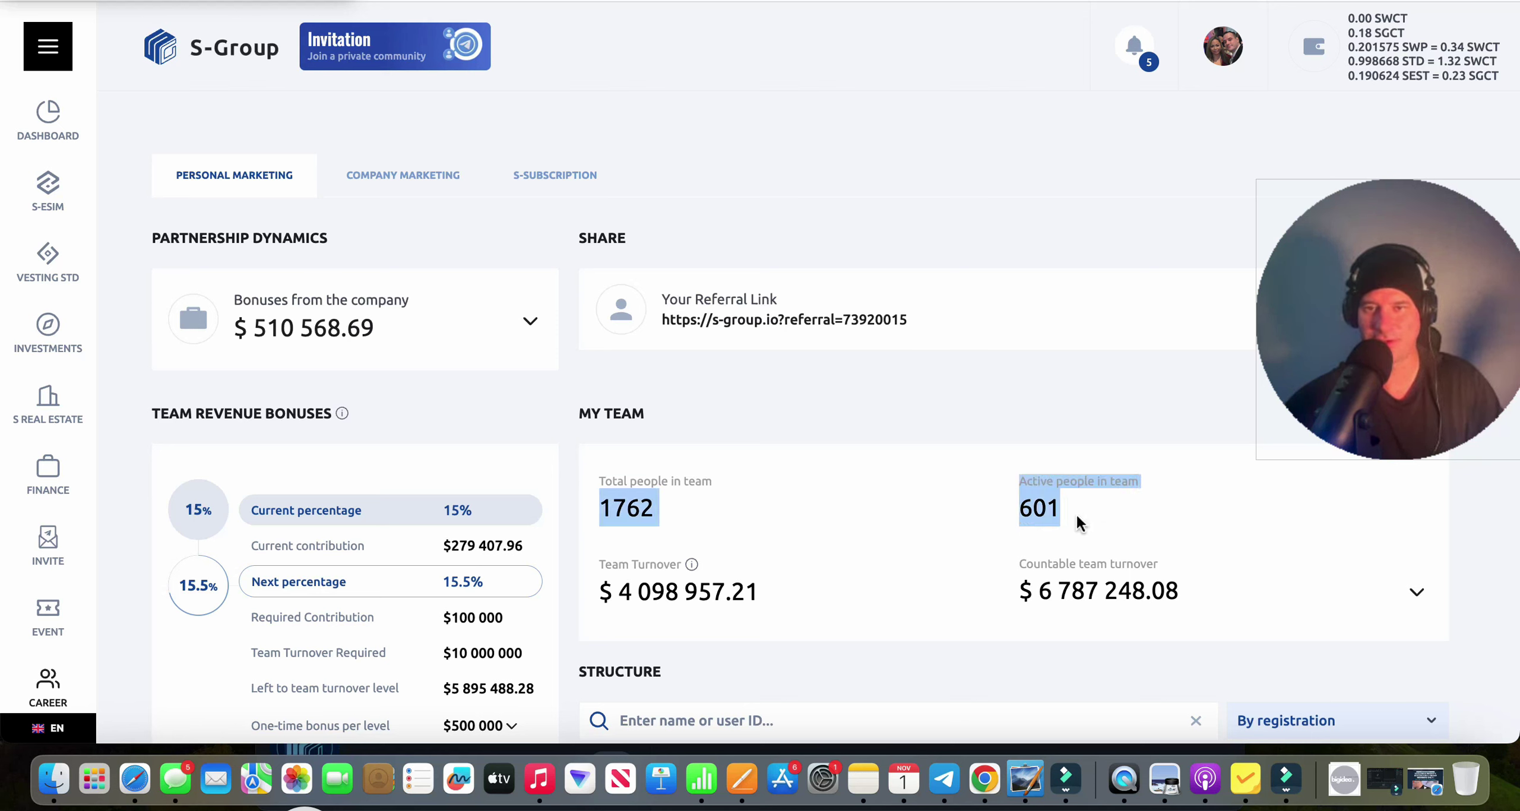
click(619, 509)
drag(598, 509, 652, 508)
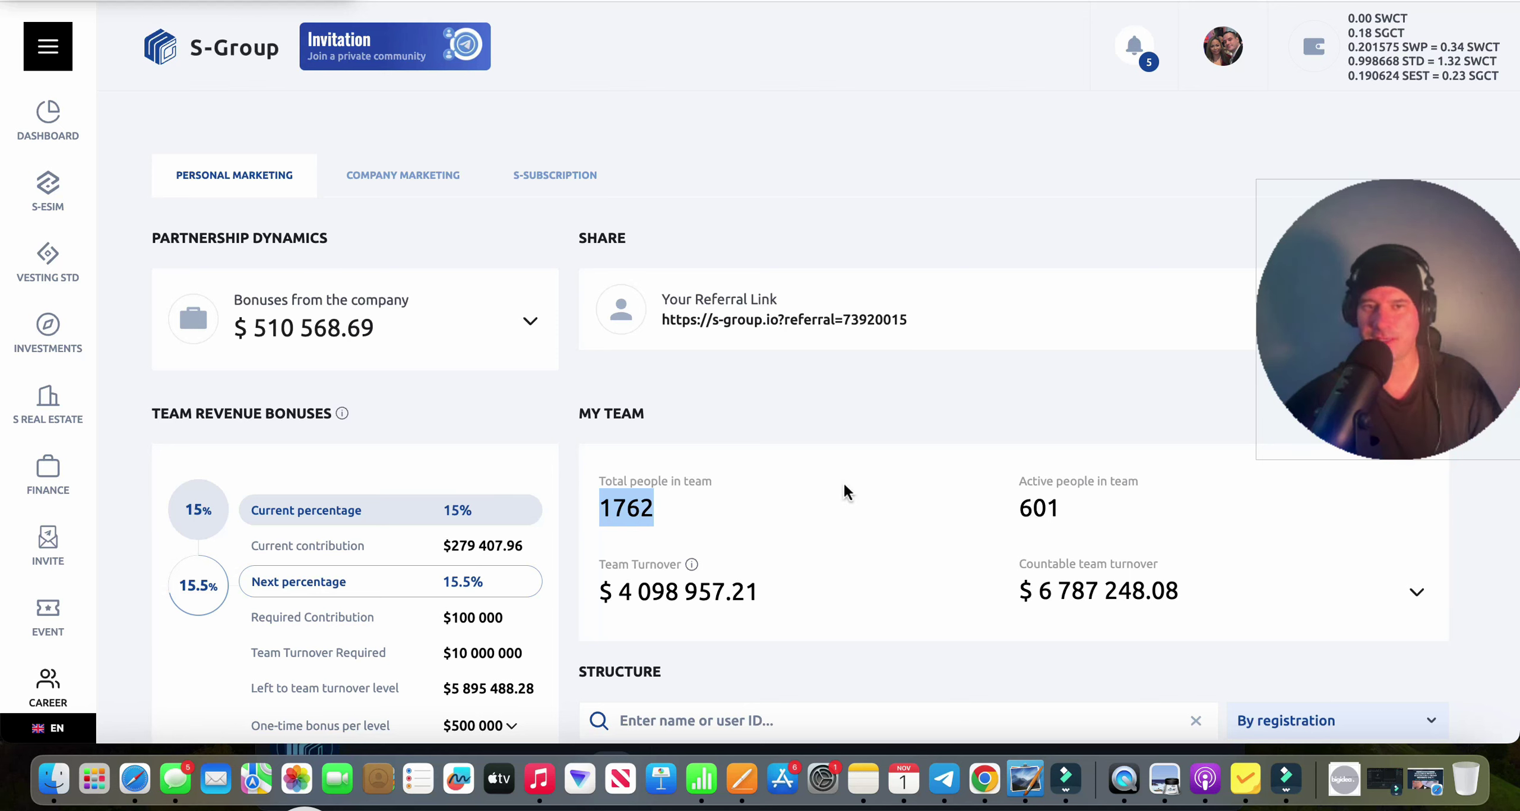
drag(1019, 509, 1059, 509)
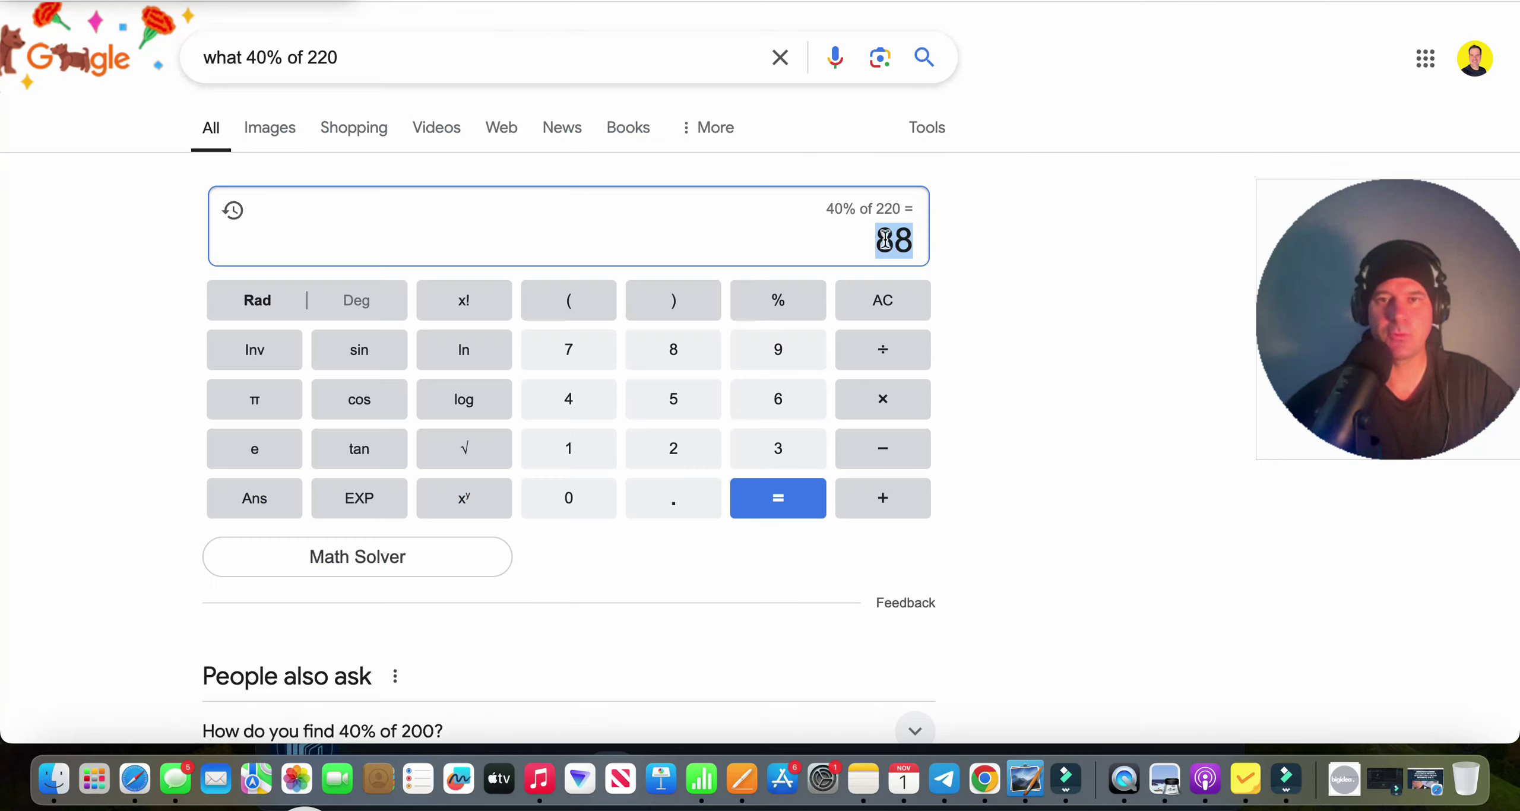
drag(339, 57, 204, 57)
Calculate 88 x 500 = 44000 in Google and select the result.
text(w)
key(BackSpace)
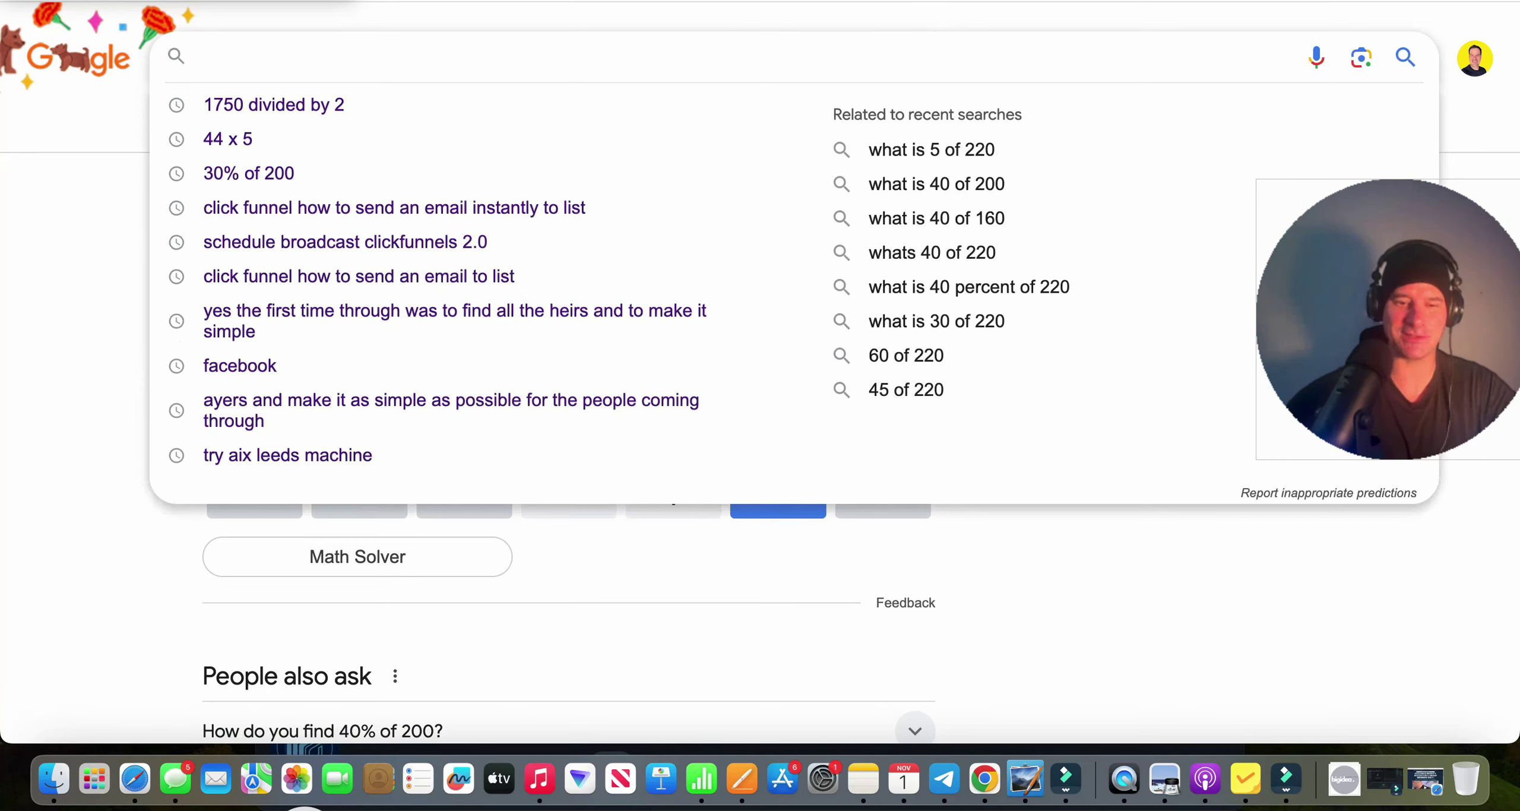
text(88)
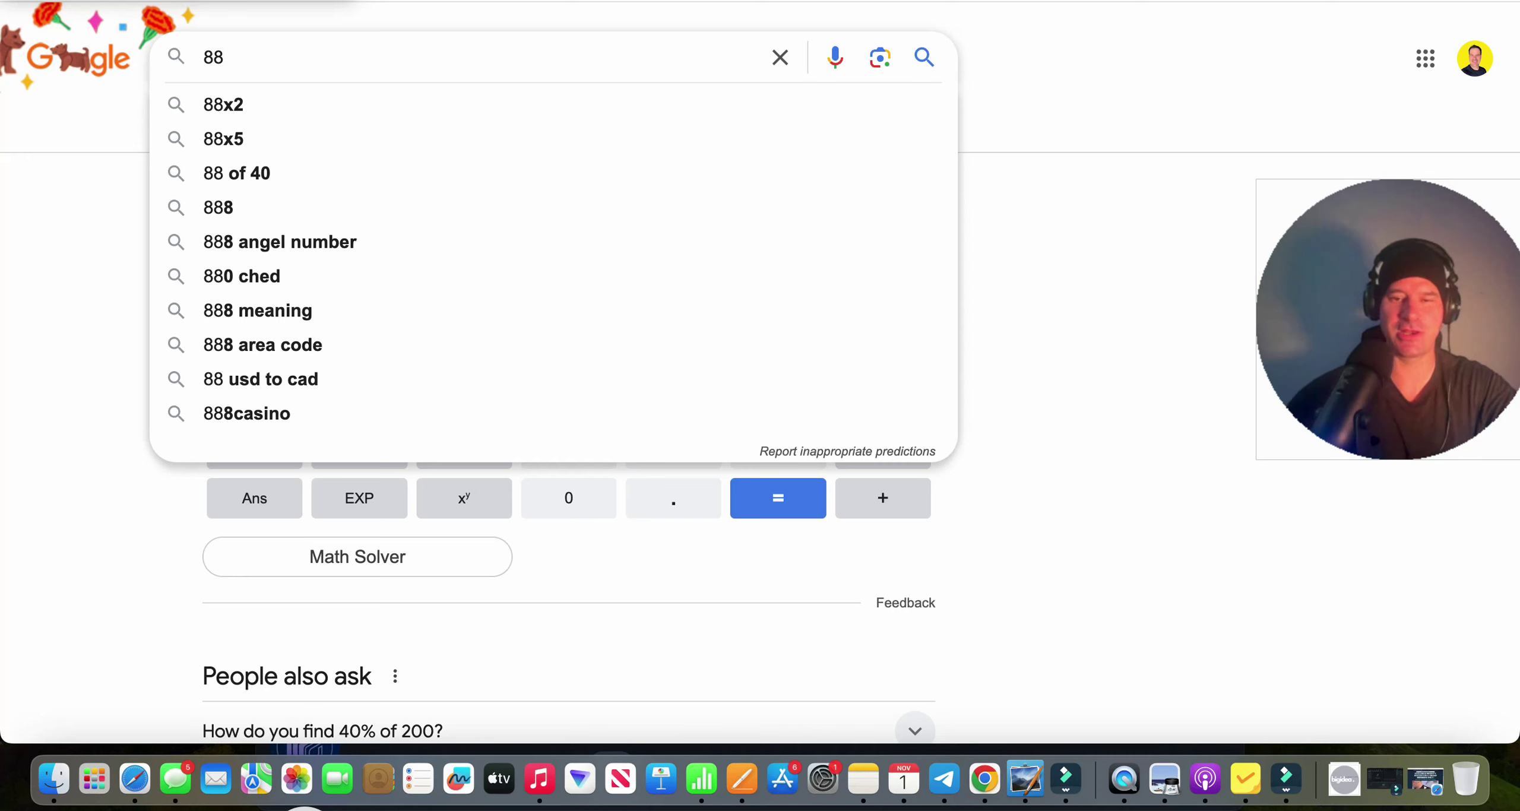
text(x)
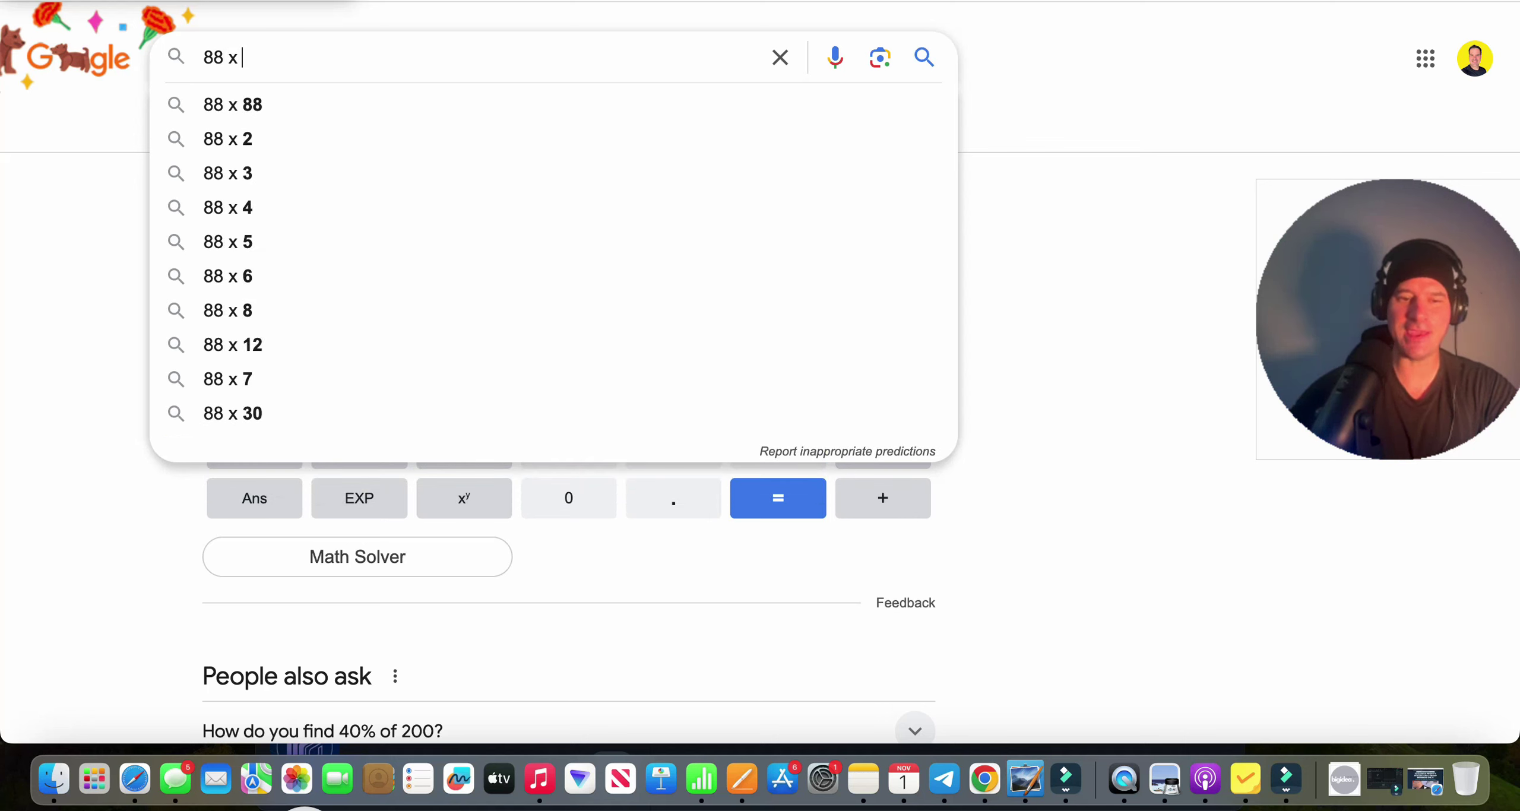
text( 500)
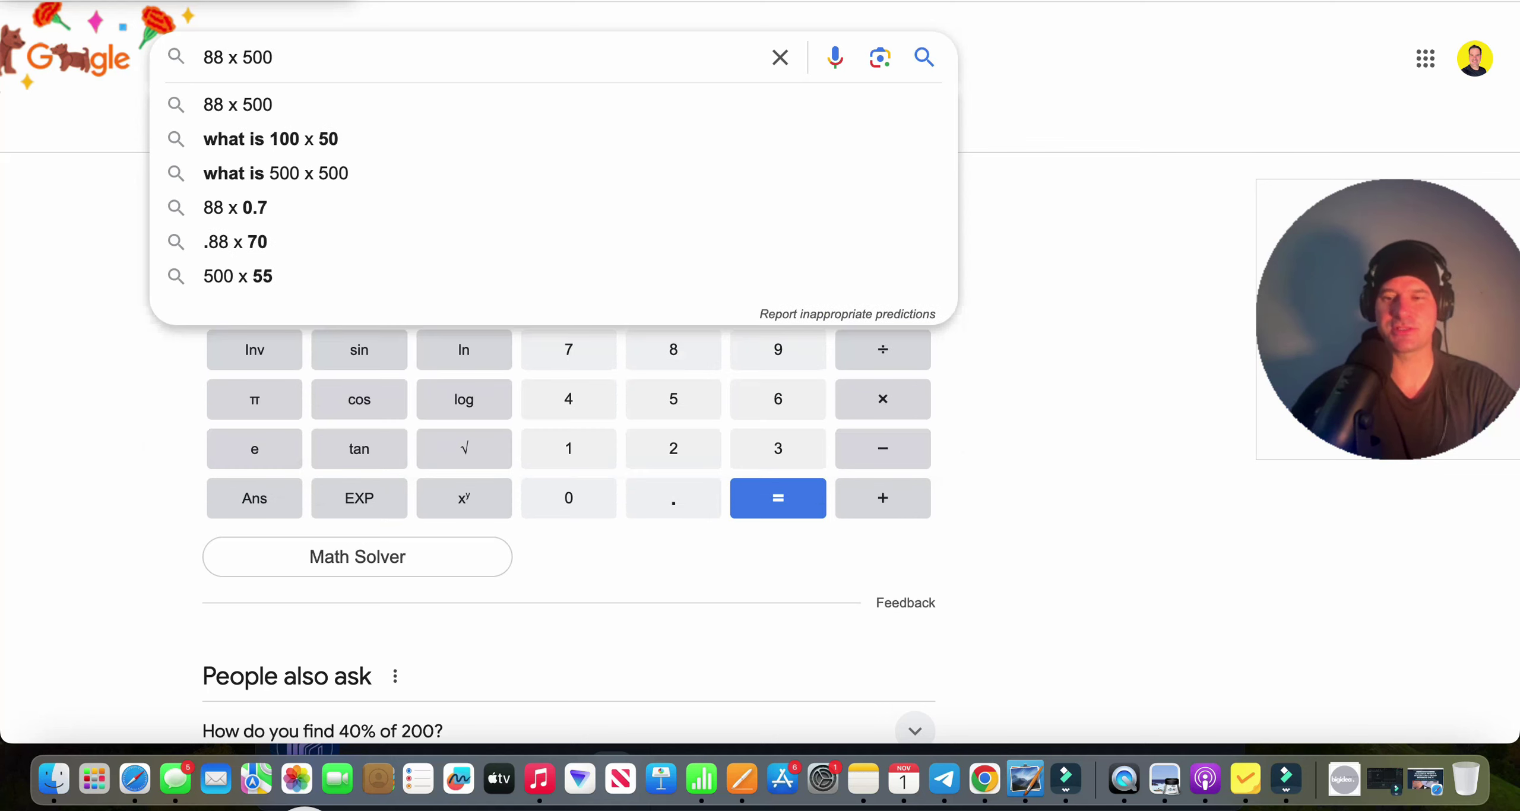
key(Return)
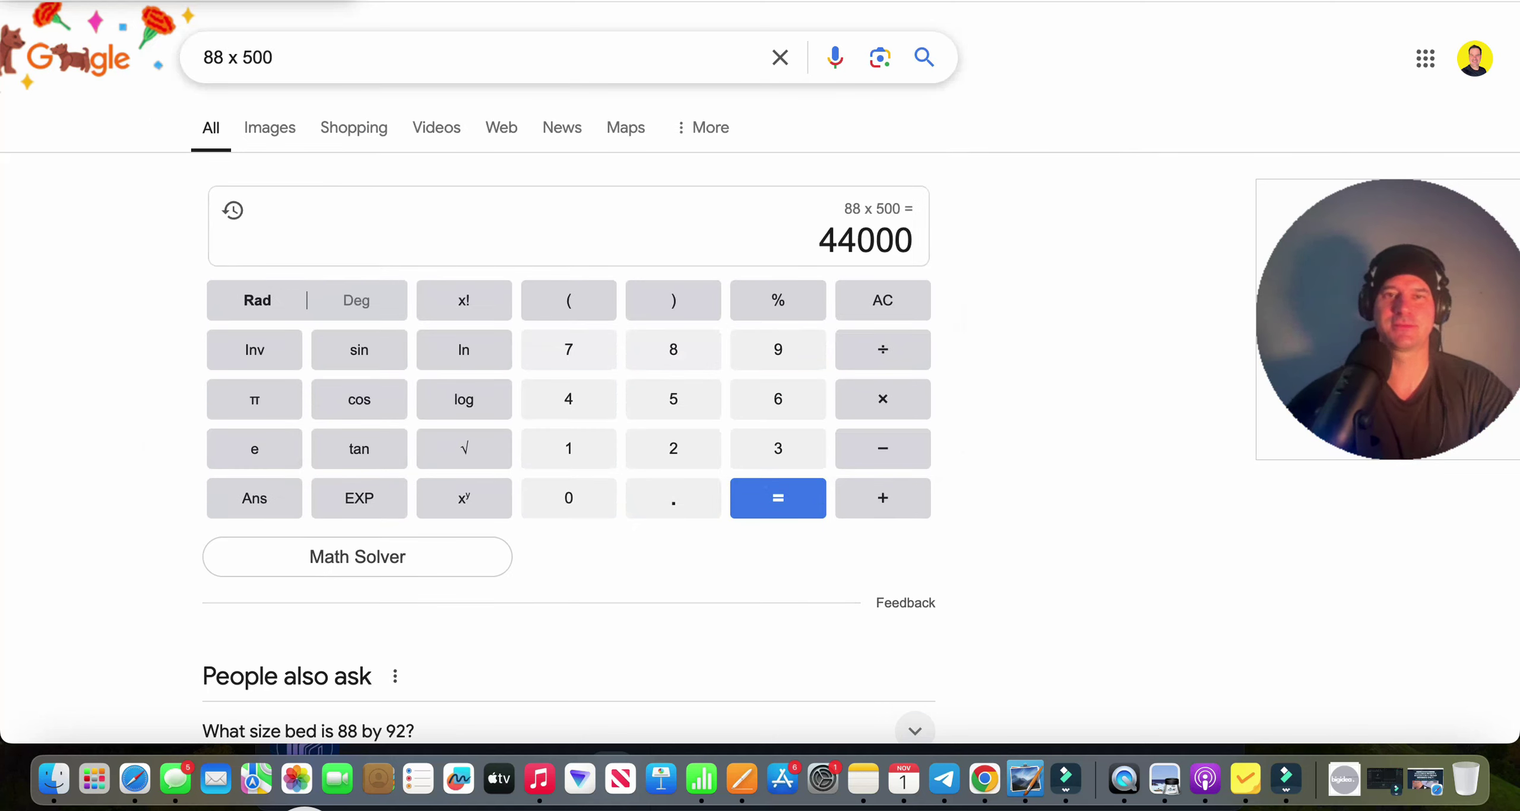
drag(824, 237, 911, 239)
key(super+c)
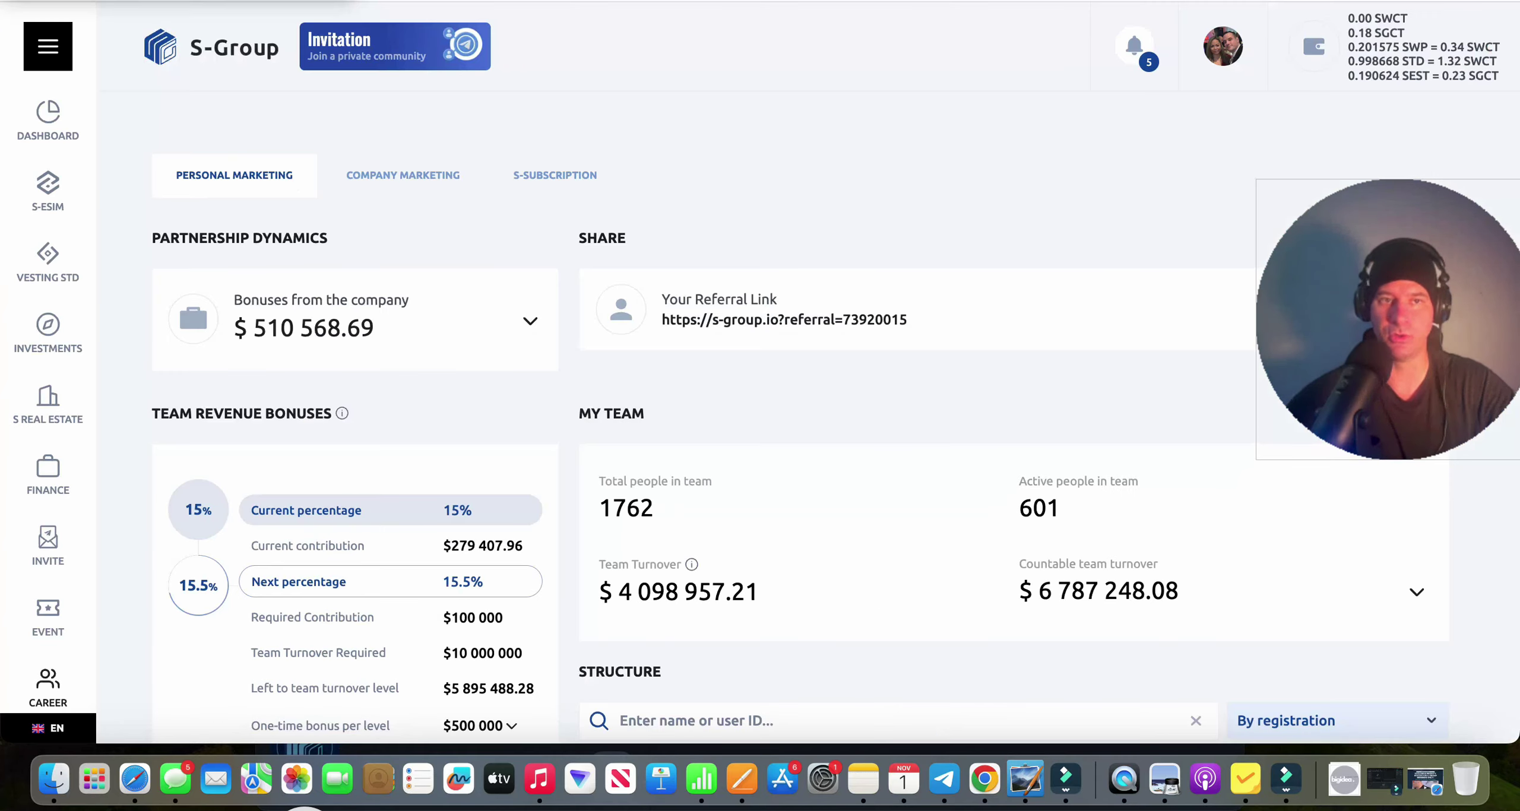
Expand the career bonus table and review levels from 5% Default to 14.5% at $1 000 000.
scroll(390, 532, down, 10)
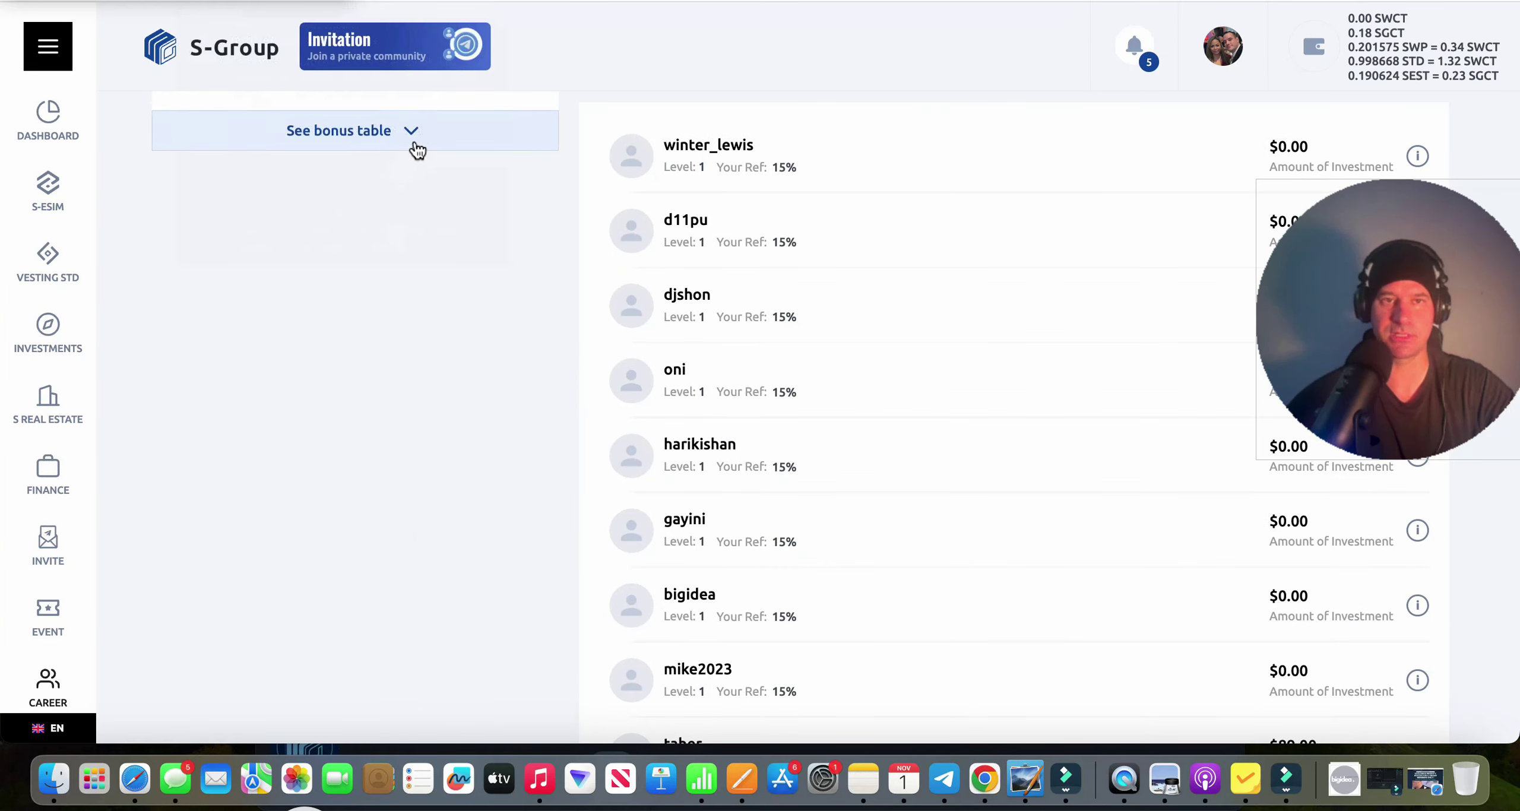
click(414, 143)
scroll(458, 427, up, 10)
scroll(461, 442, up, 1)
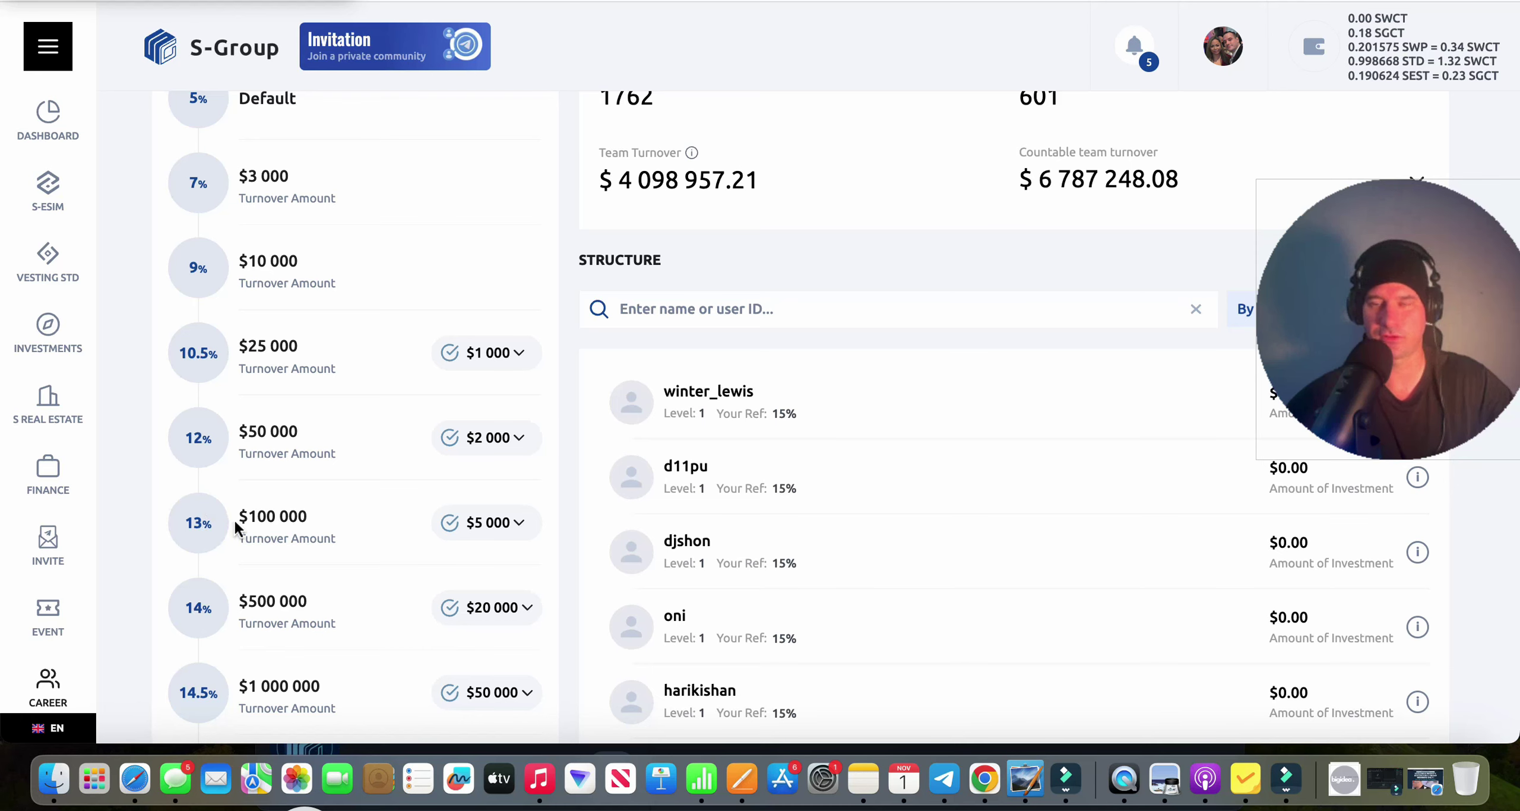
scroll(328, 527, down, 1)
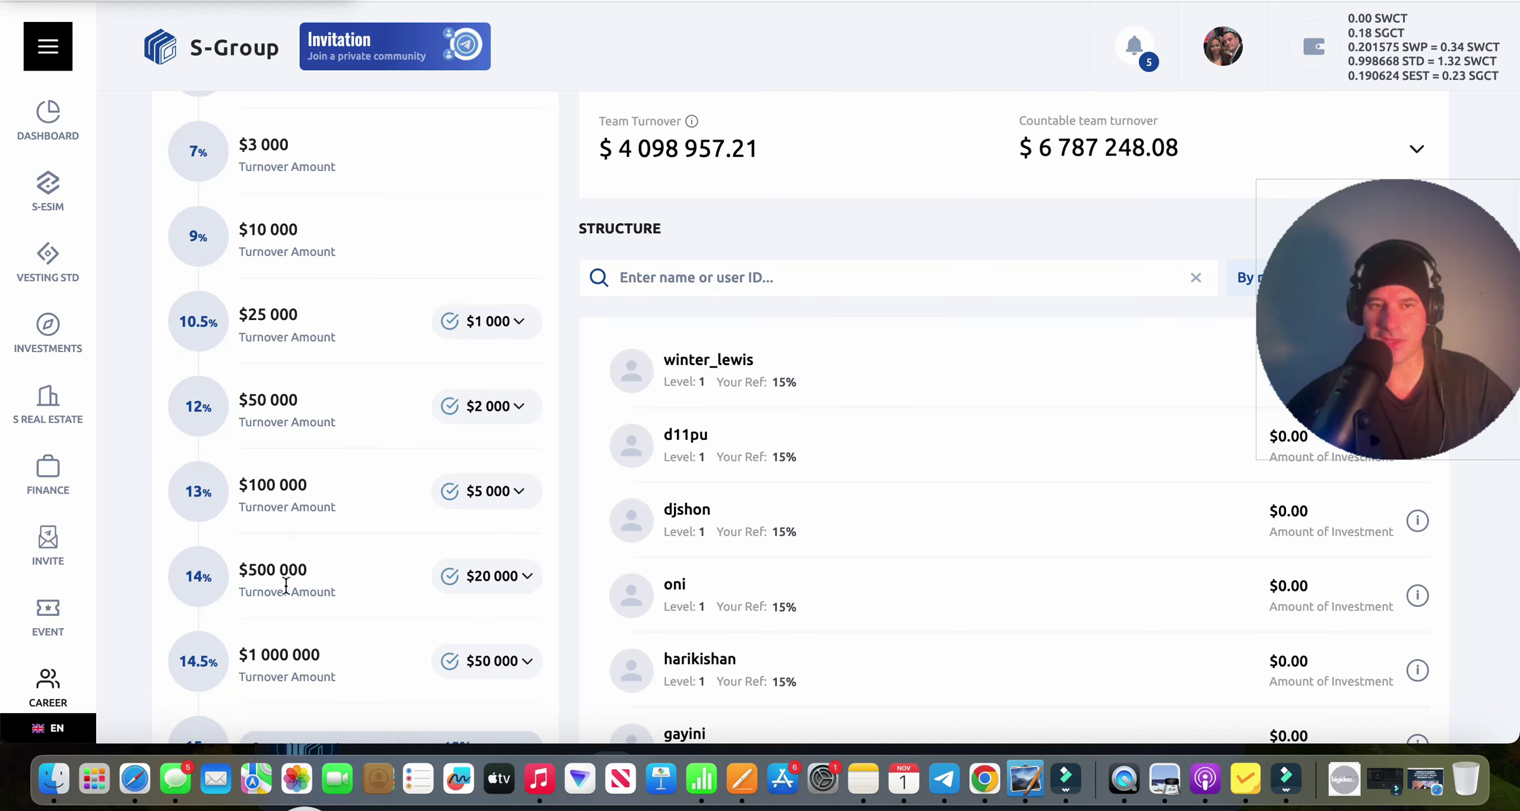
scroll(285, 601, down, 4)
scroll(284, 605, up, 5)
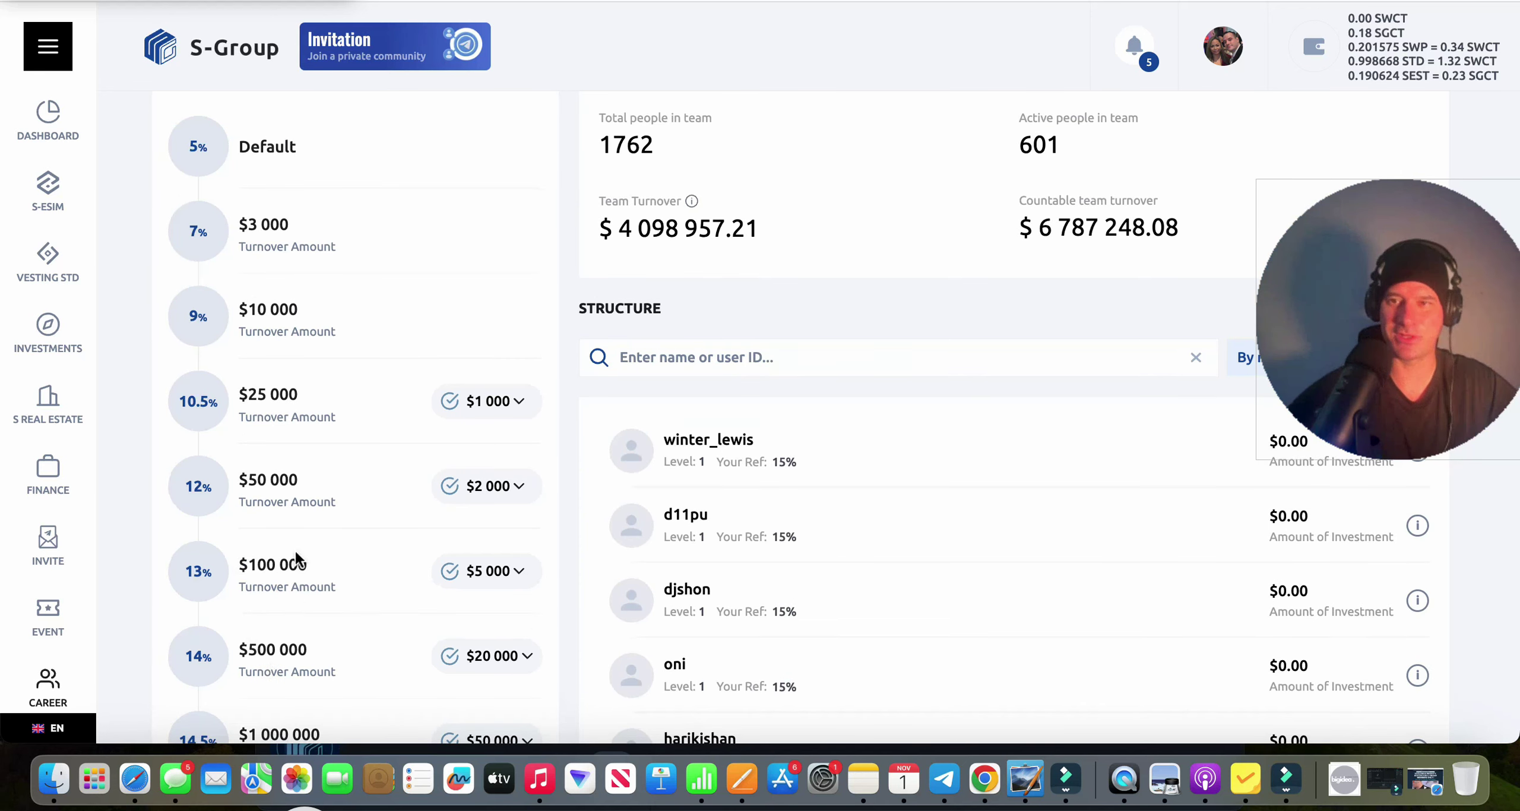
scroll(295, 552, down, 2)
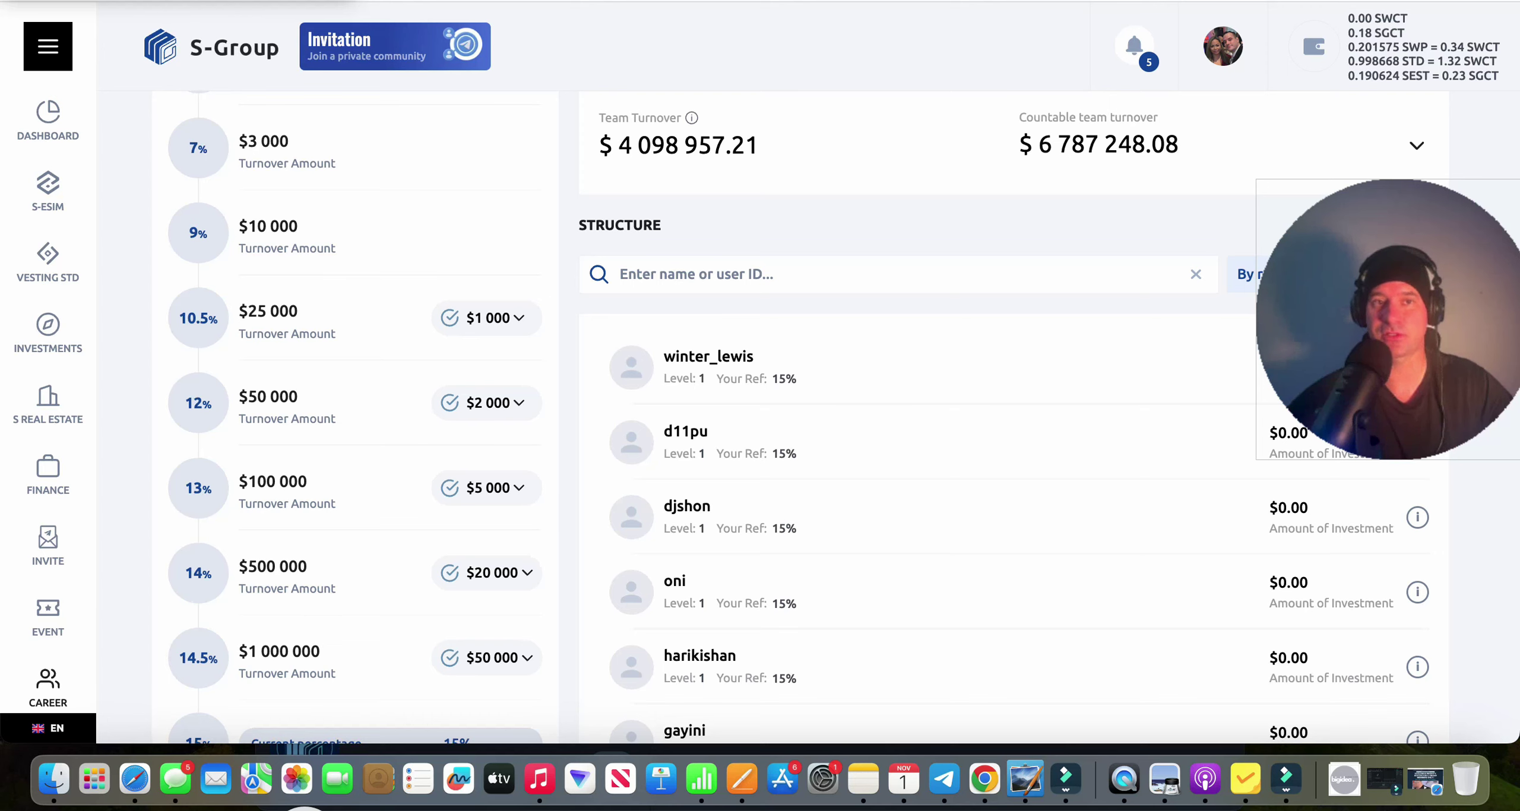
In a new tab, calculate 12 x 2 = 24 and select the result.
key(super+t)
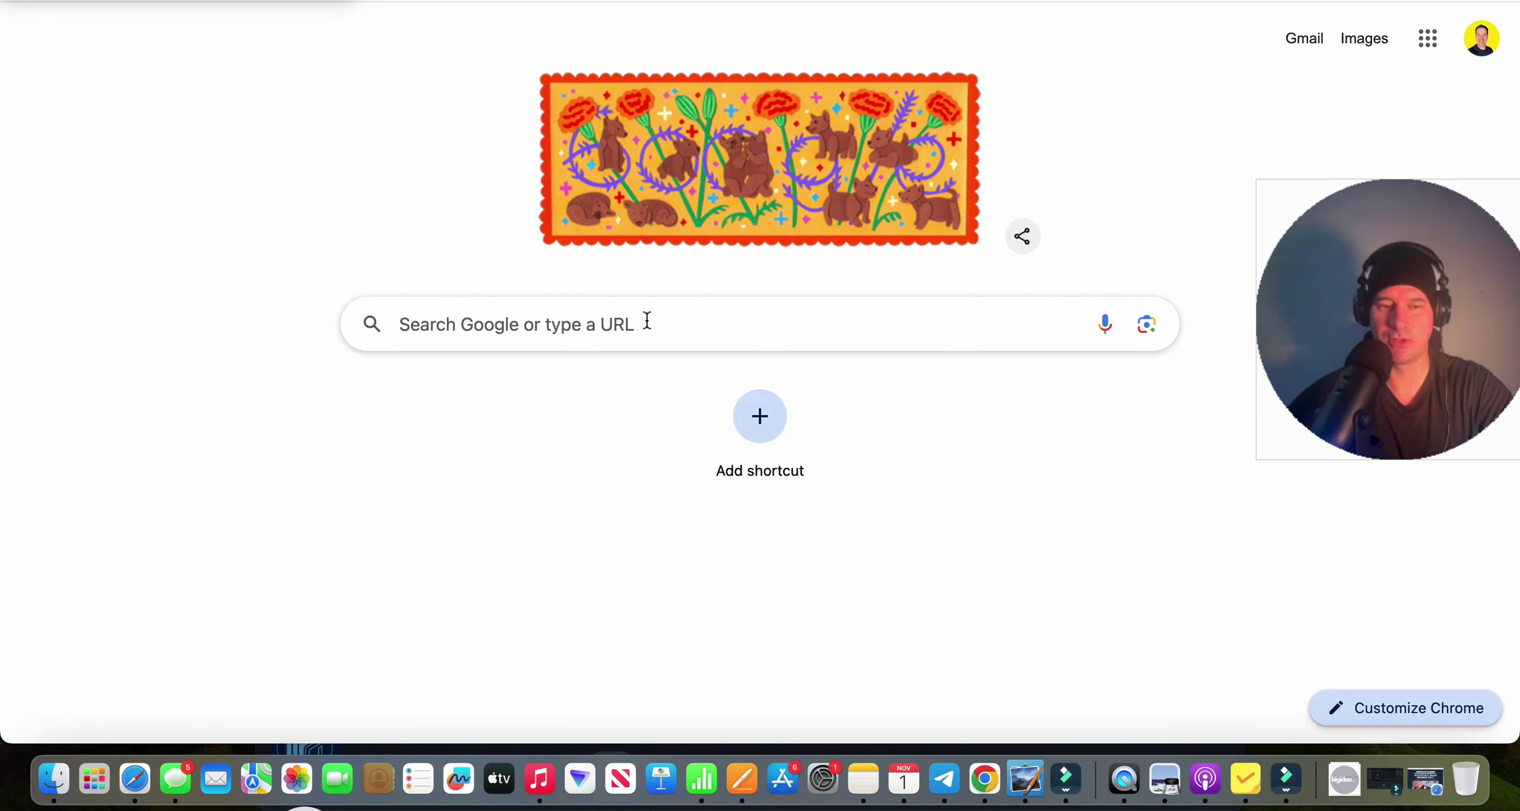
click(647, 320)
text(12 x)
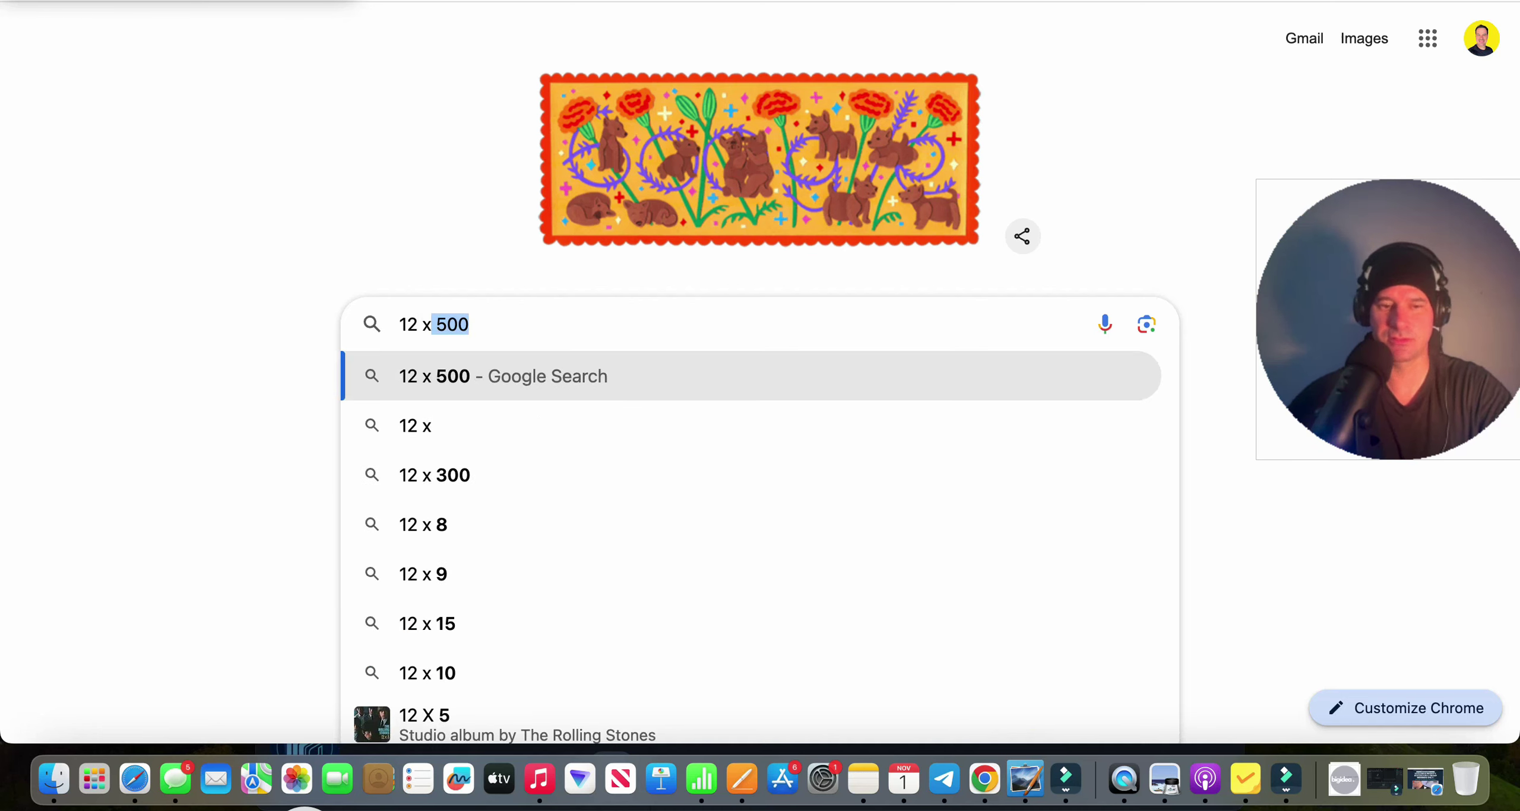
text( 2)
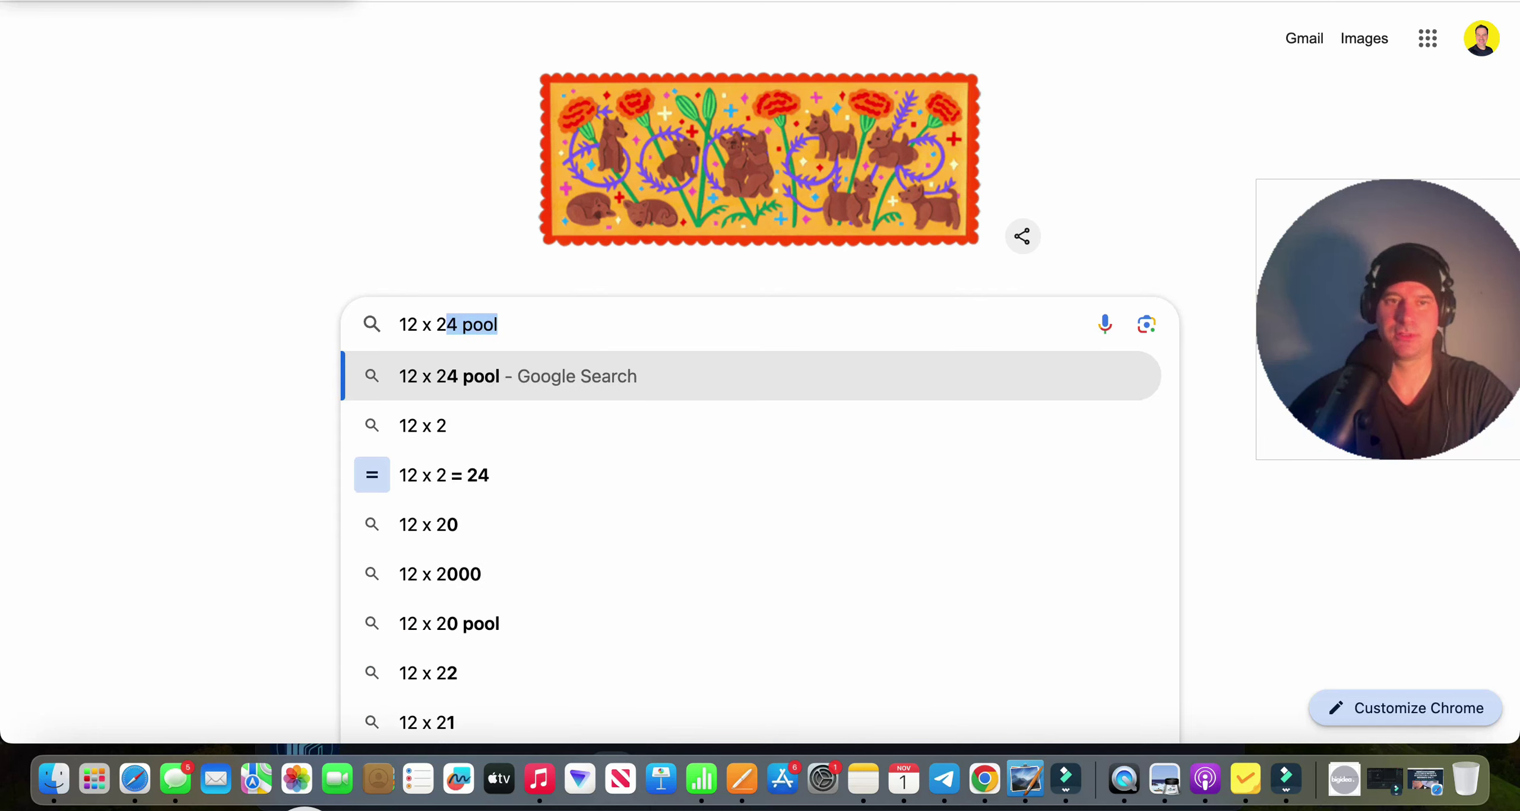
key(BackSpace)
key(Return)
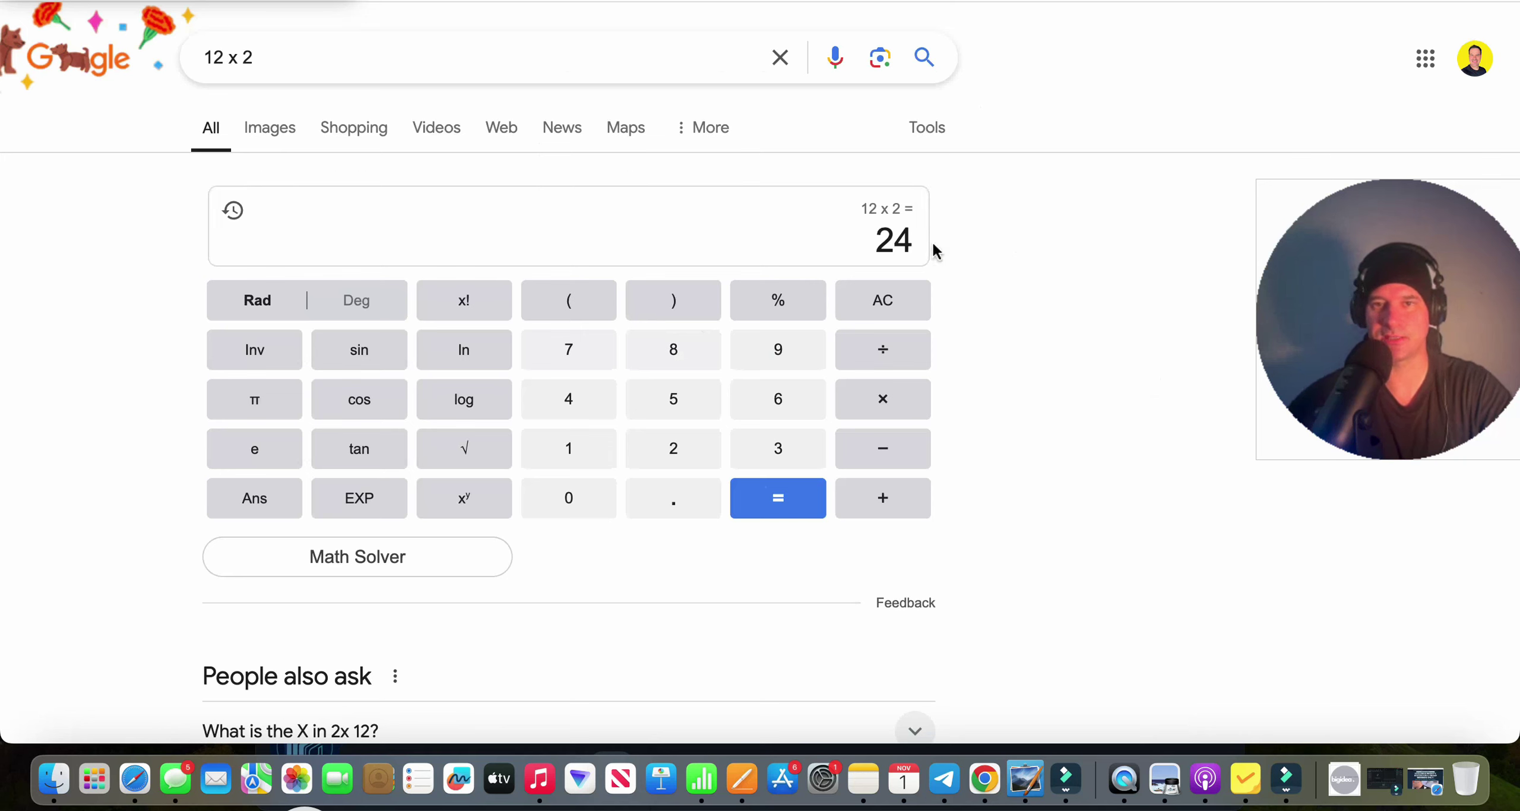
double_click(903, 239)
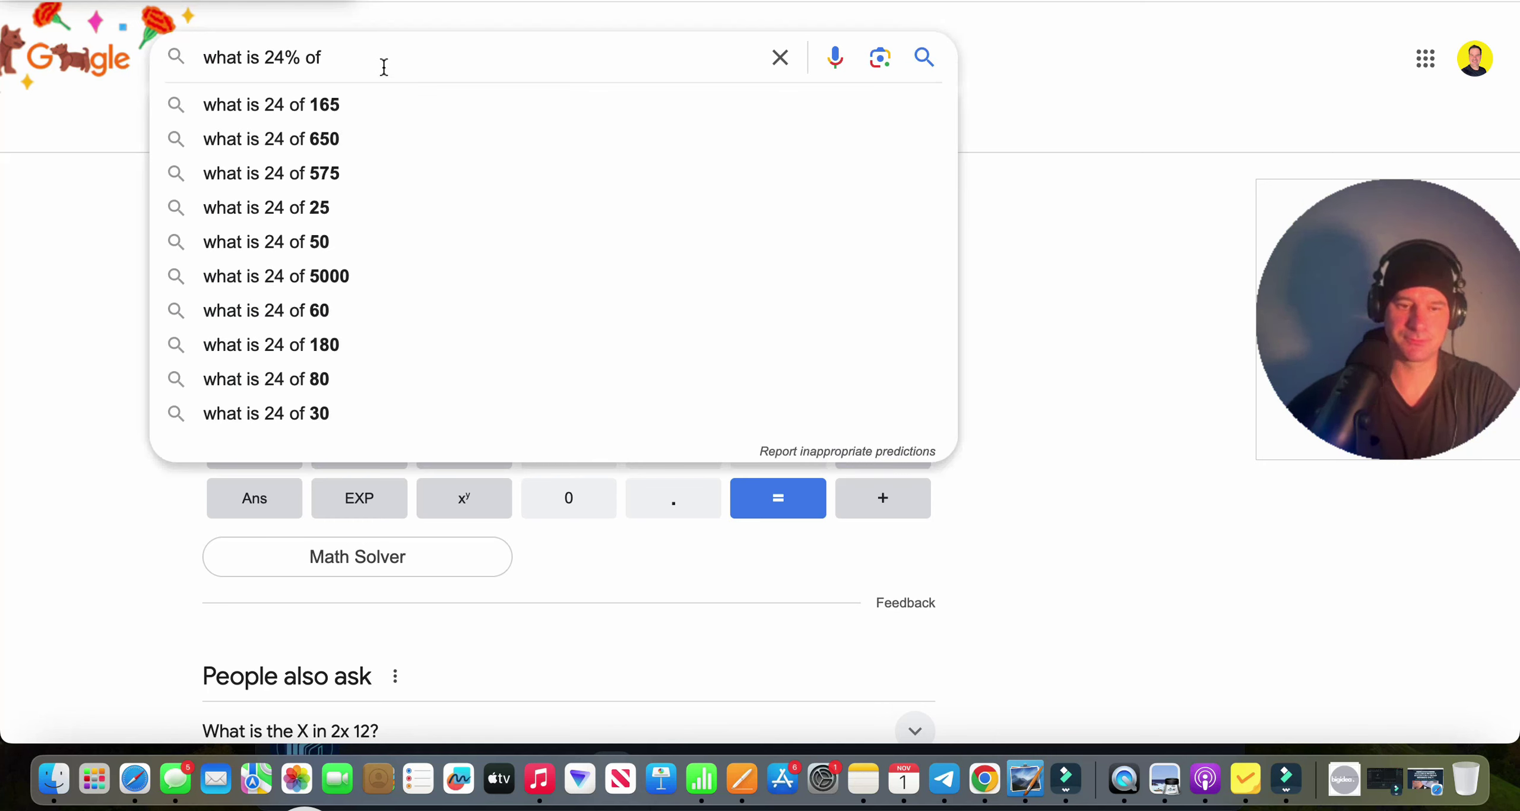
Calculate 24% of 44000 = 10560 and select the result.
key(super+v)
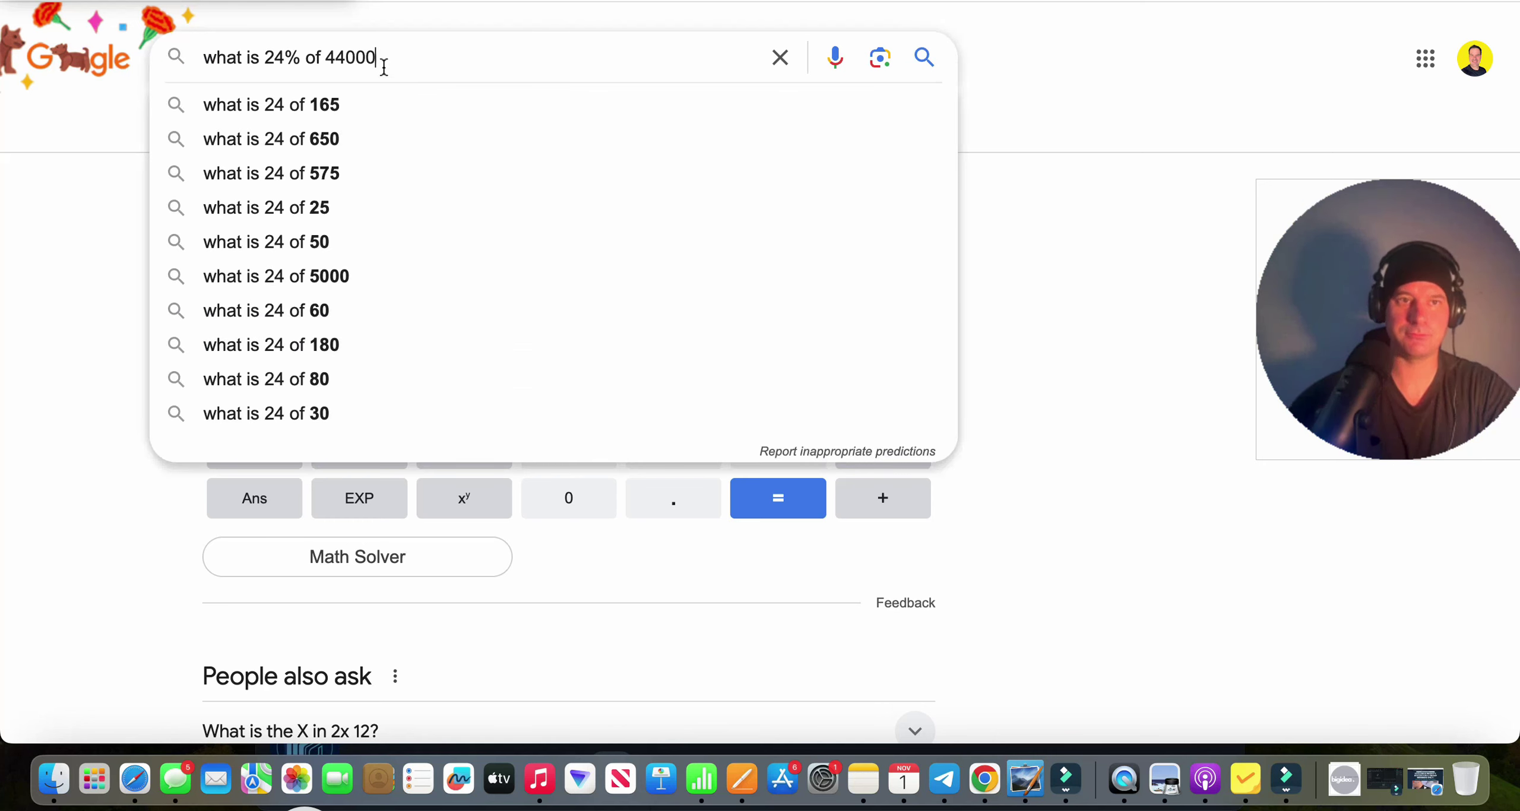
key(Return)
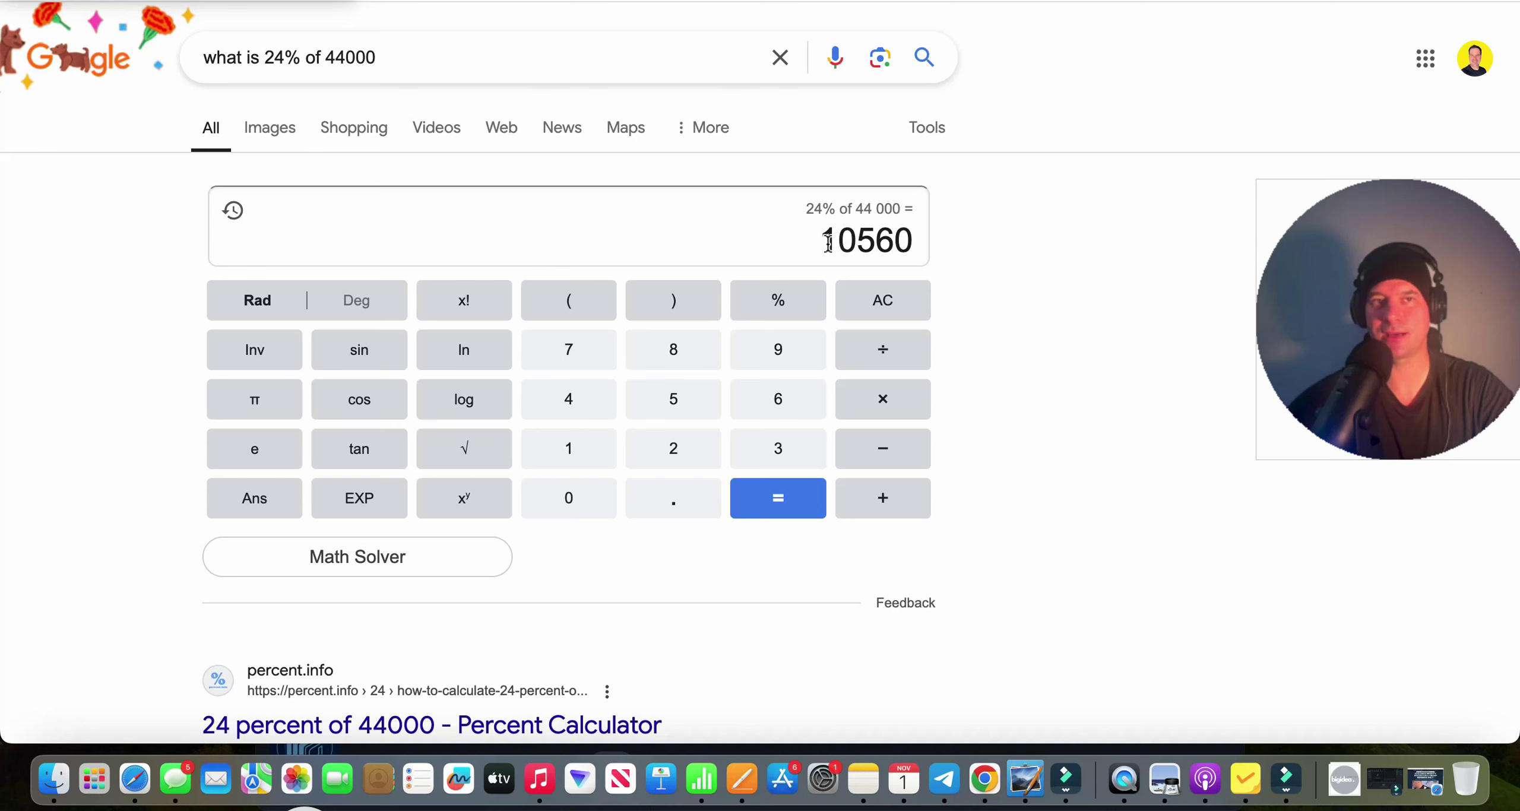
drag(826, 237, 918, 249)
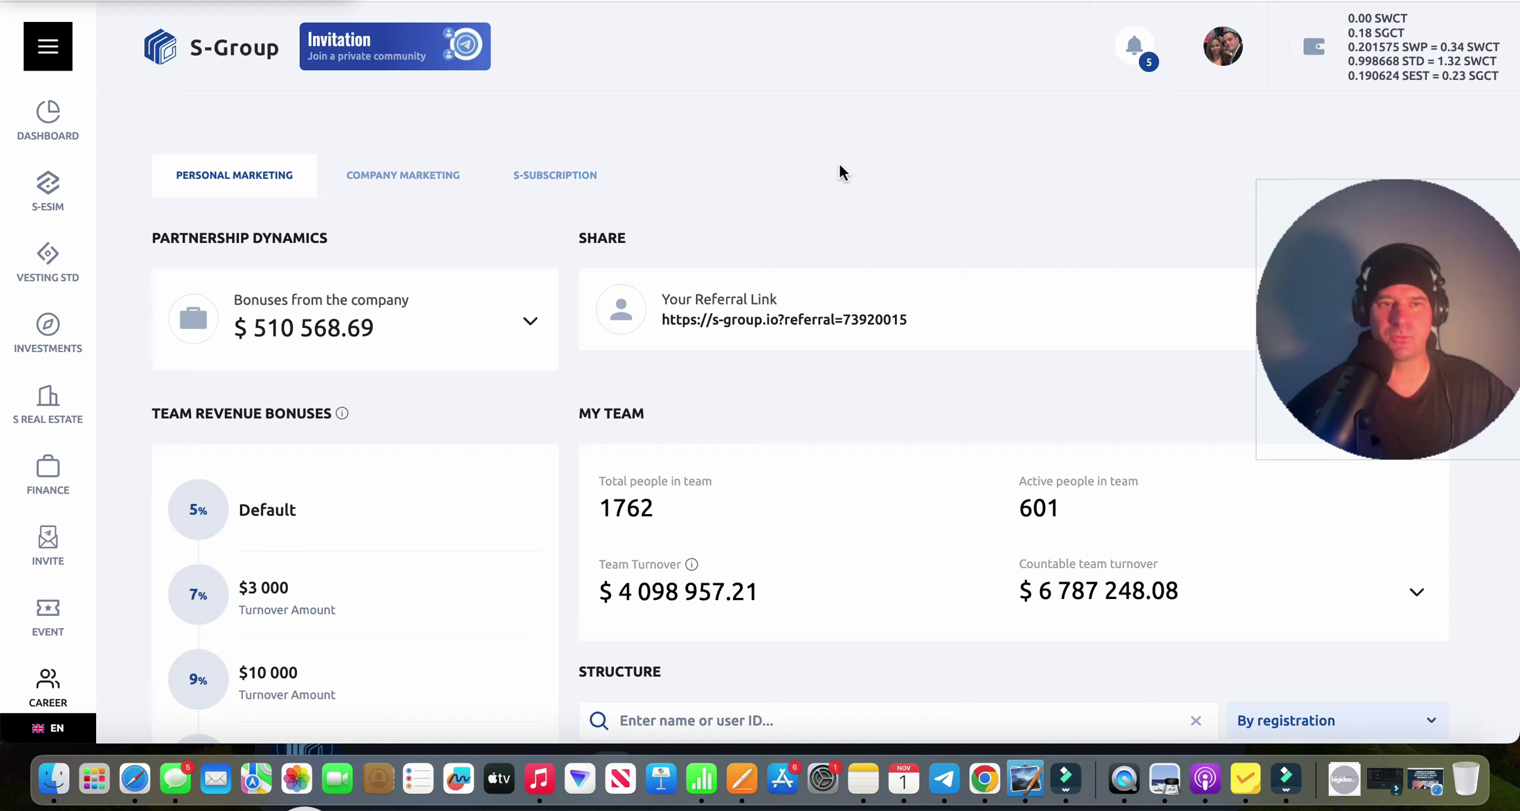
Switch to the S-Group Finance page and highlight the 480.18 SGCT wallet balance.
key(super+bracketleft)
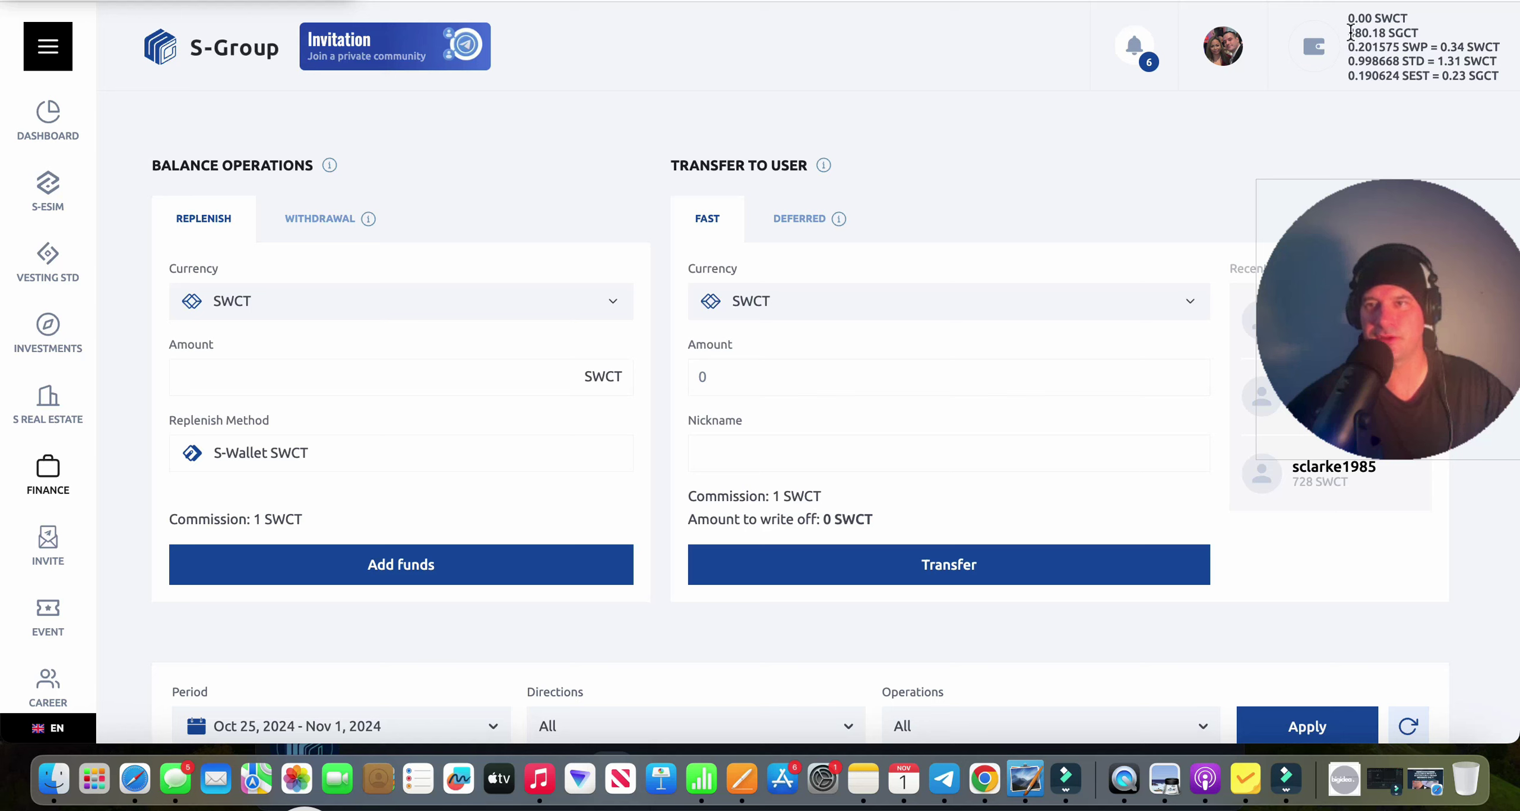
drag(1348, 33, 1372, 32)
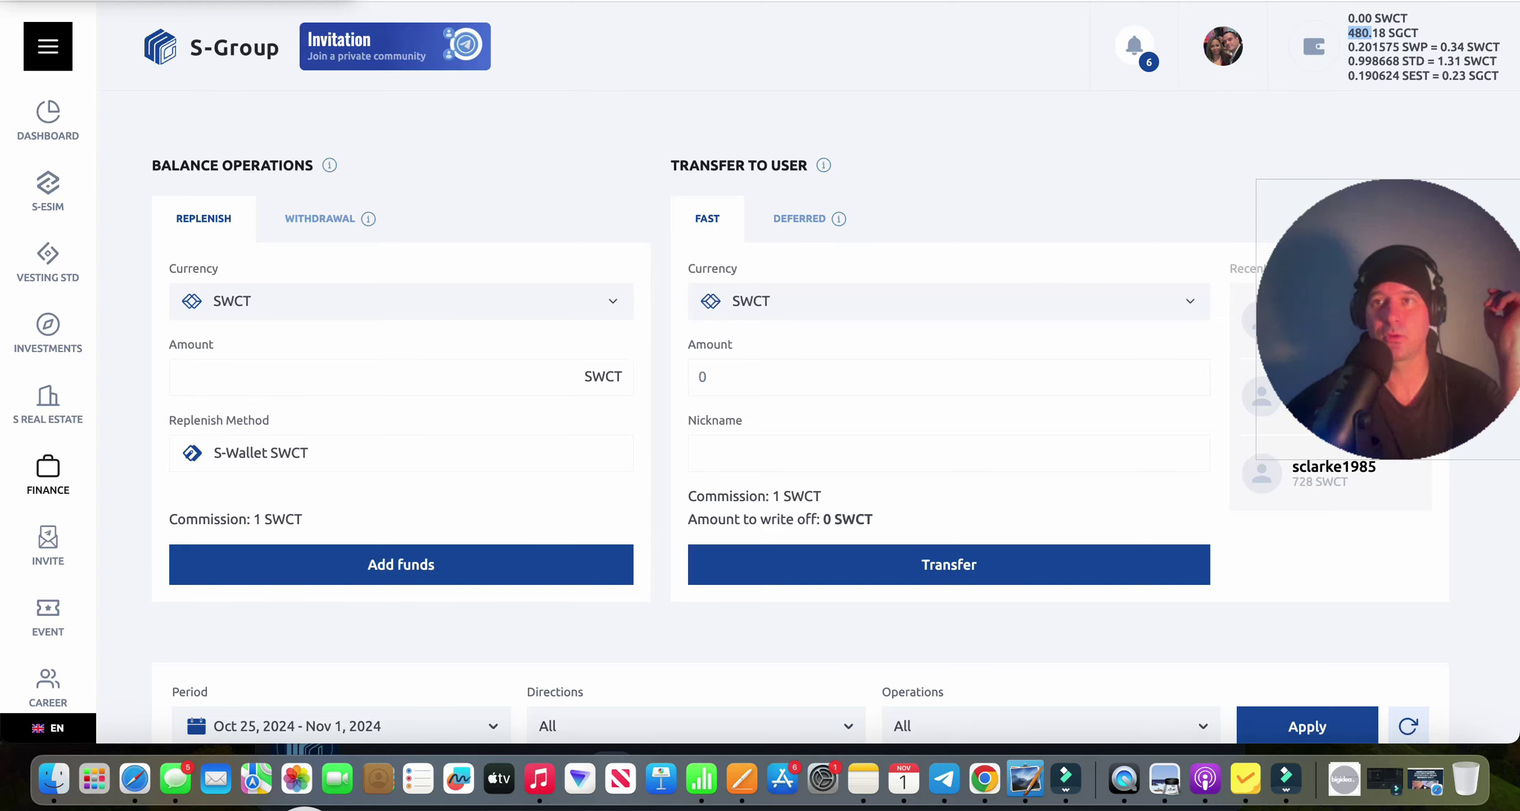
key(super+t)
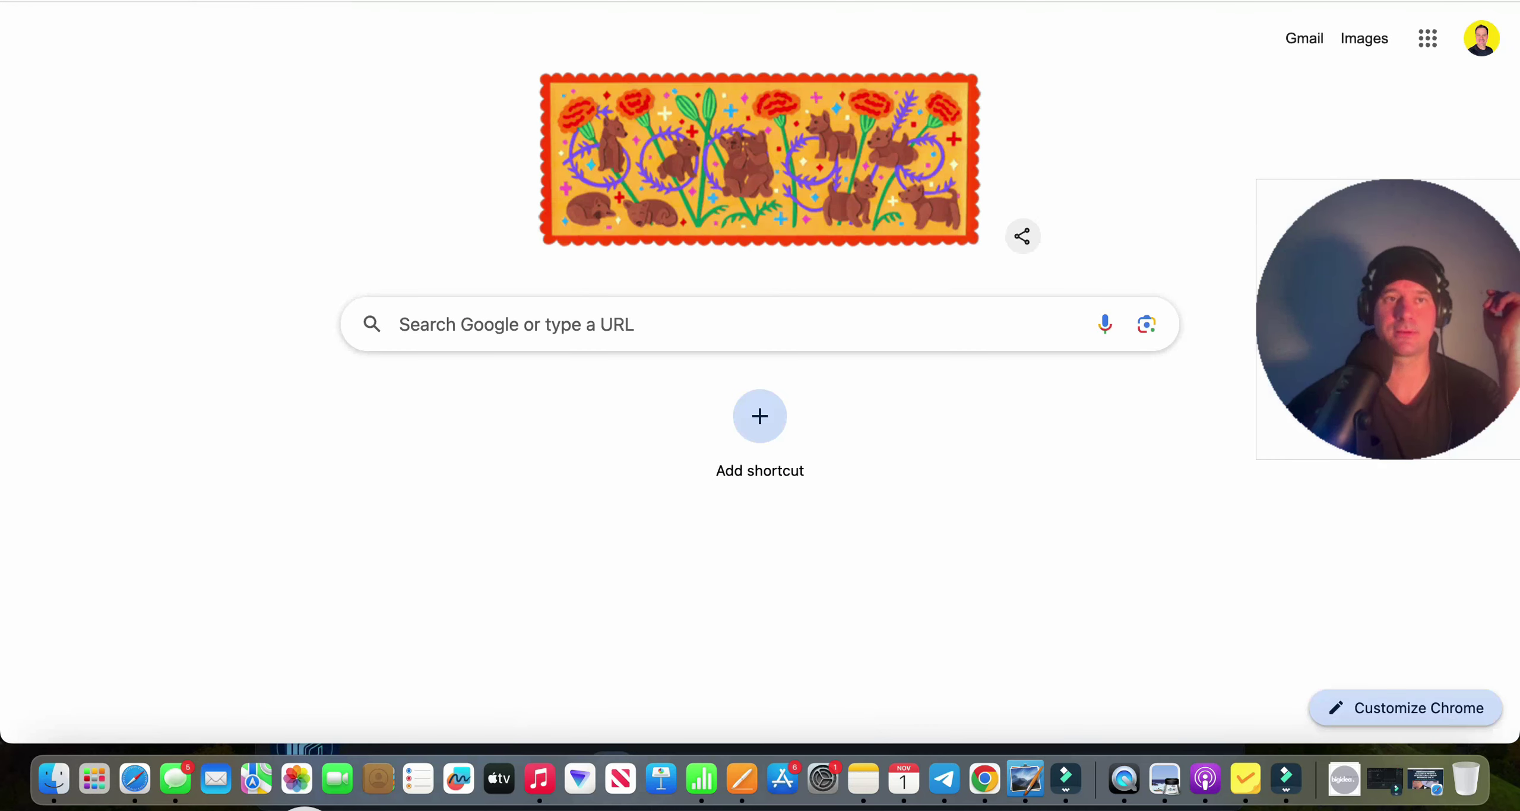
Browse the YouTube channel's latest S-group videos, then return to the S-Group tab.
click(268, 13)
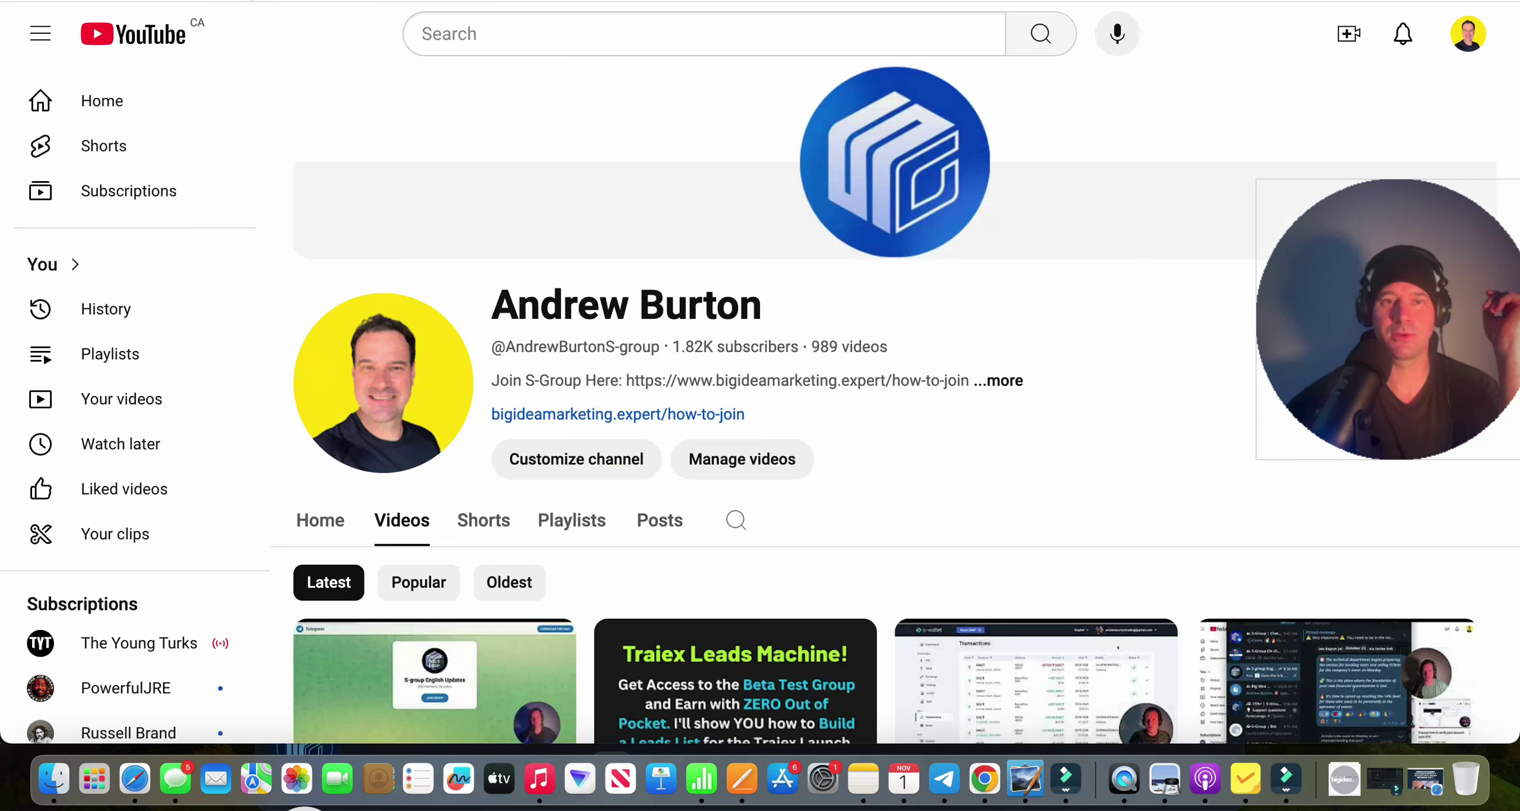
scroll(451, 393, down, 6)
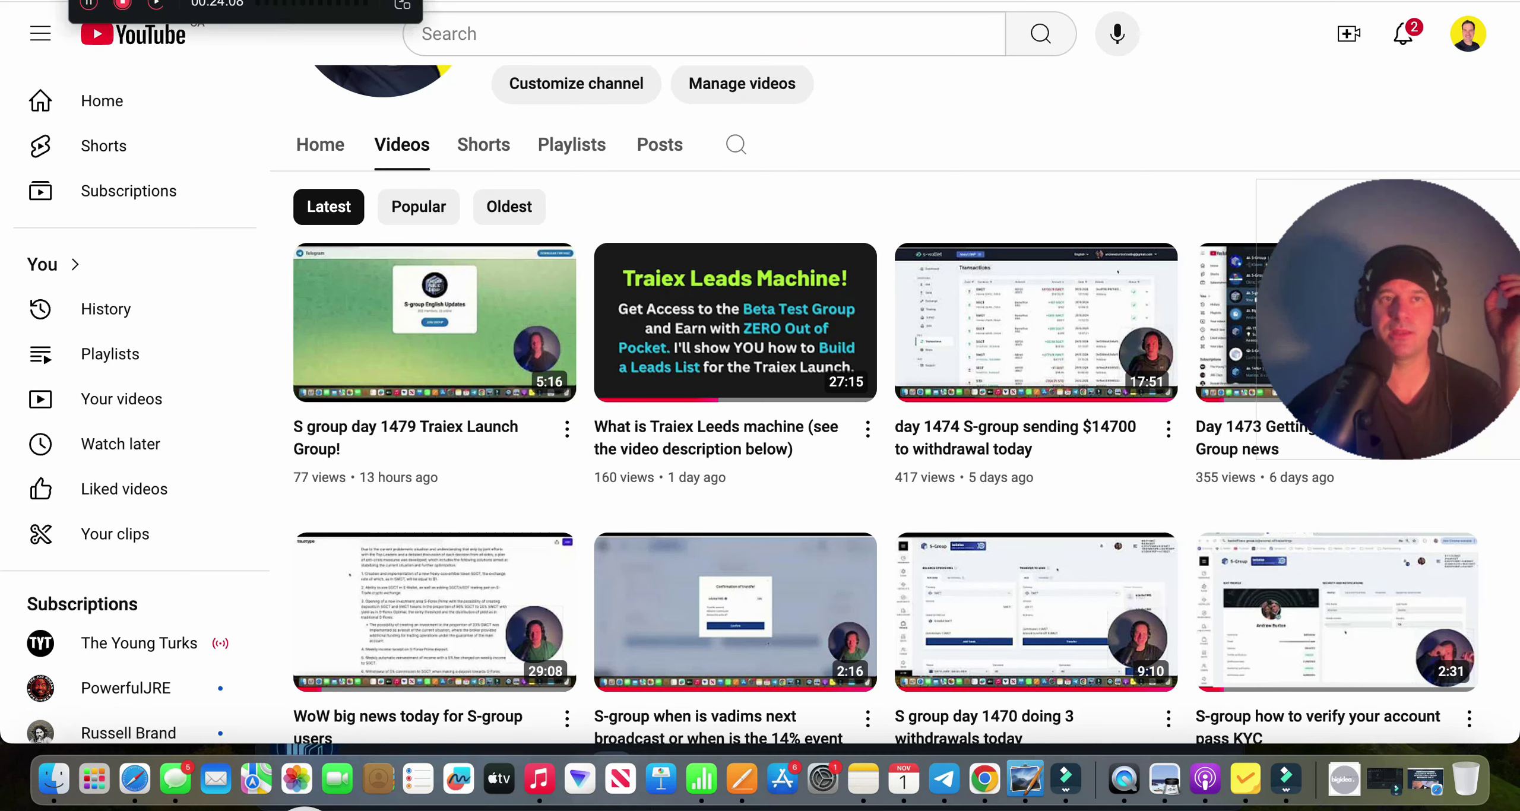
key(super+Tab)
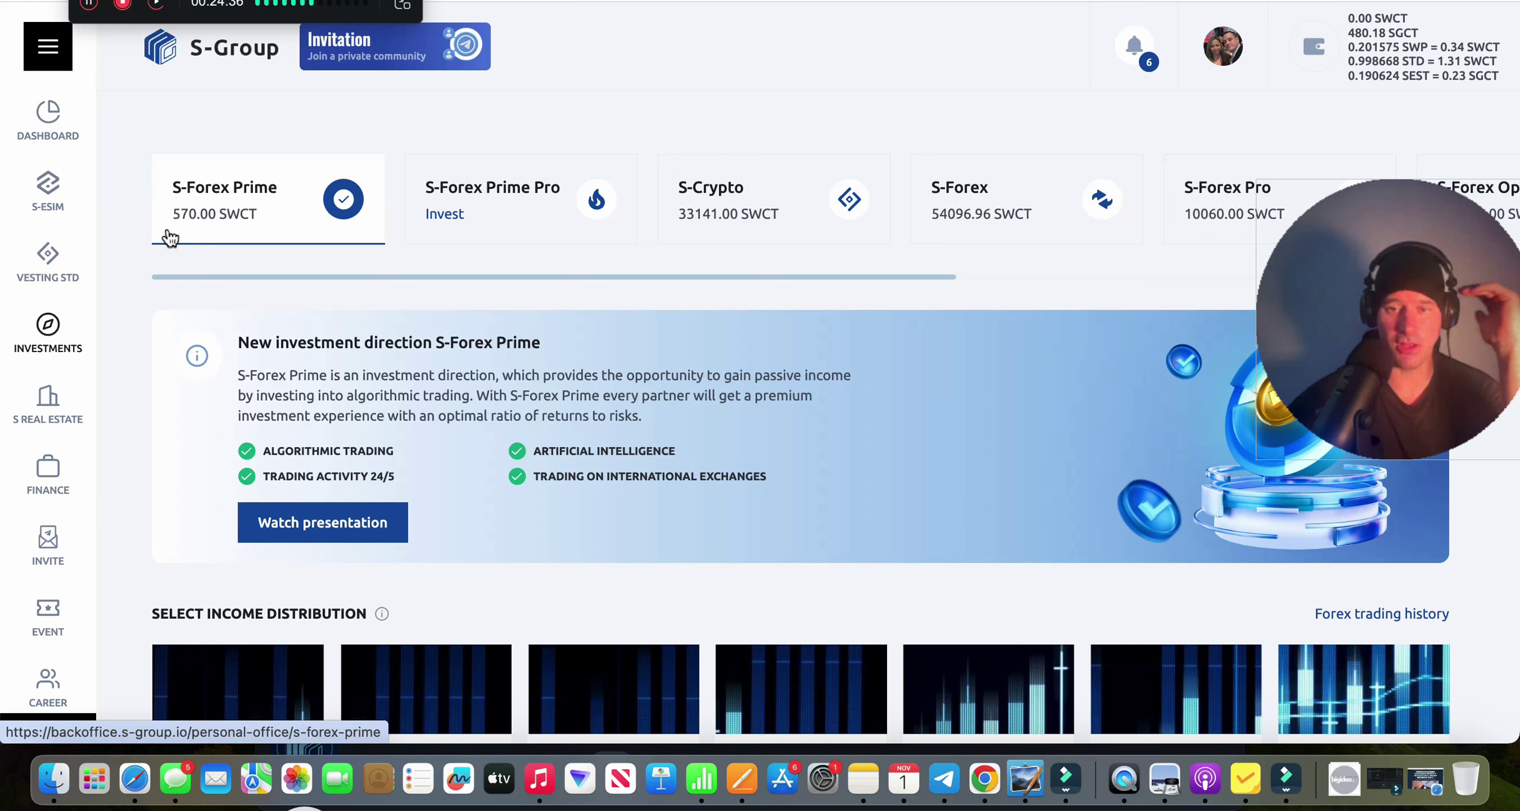
Read the Traiex Leads Machine post in Telegram's S-group English Updates chat, then return to the S-Forex Prime page.
click(944, 778)
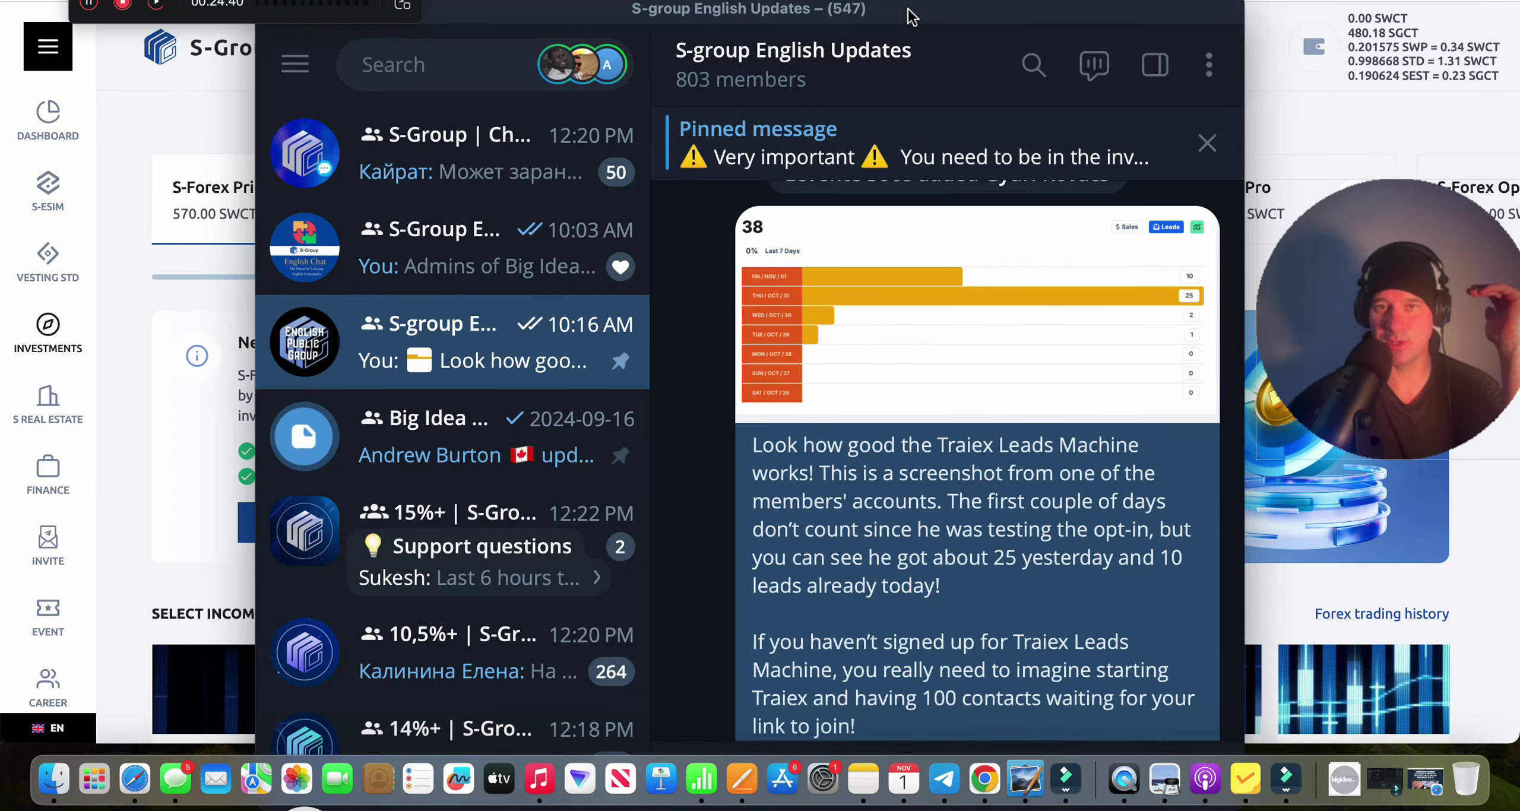
scroll(968, 543, up, 10)
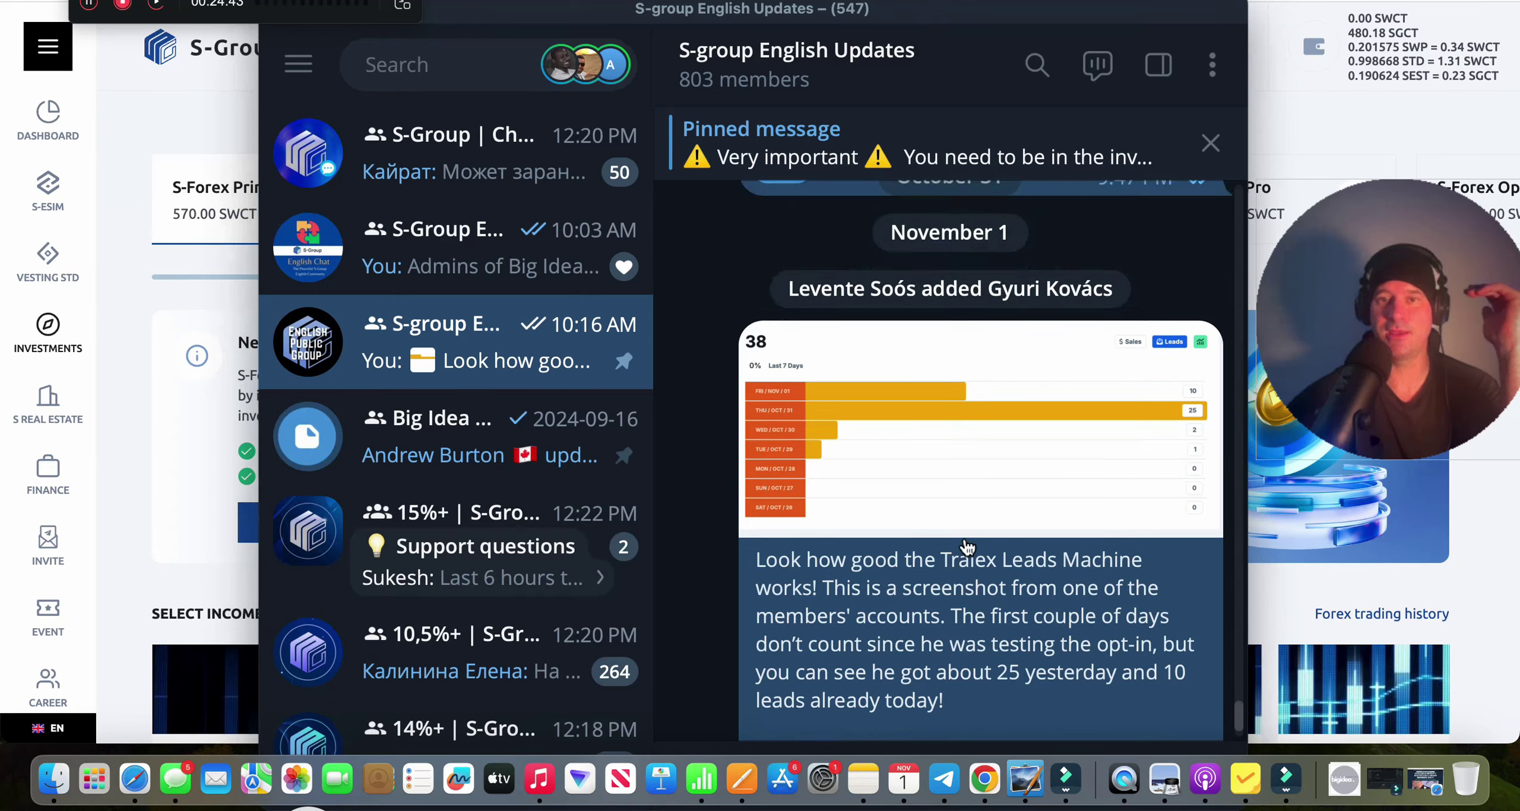
scroll(968, 543, up, 12)
scroll(968, 544, down, 12)
scroll(968, 544, up, 3)
scroll(968, 543, up, 2)
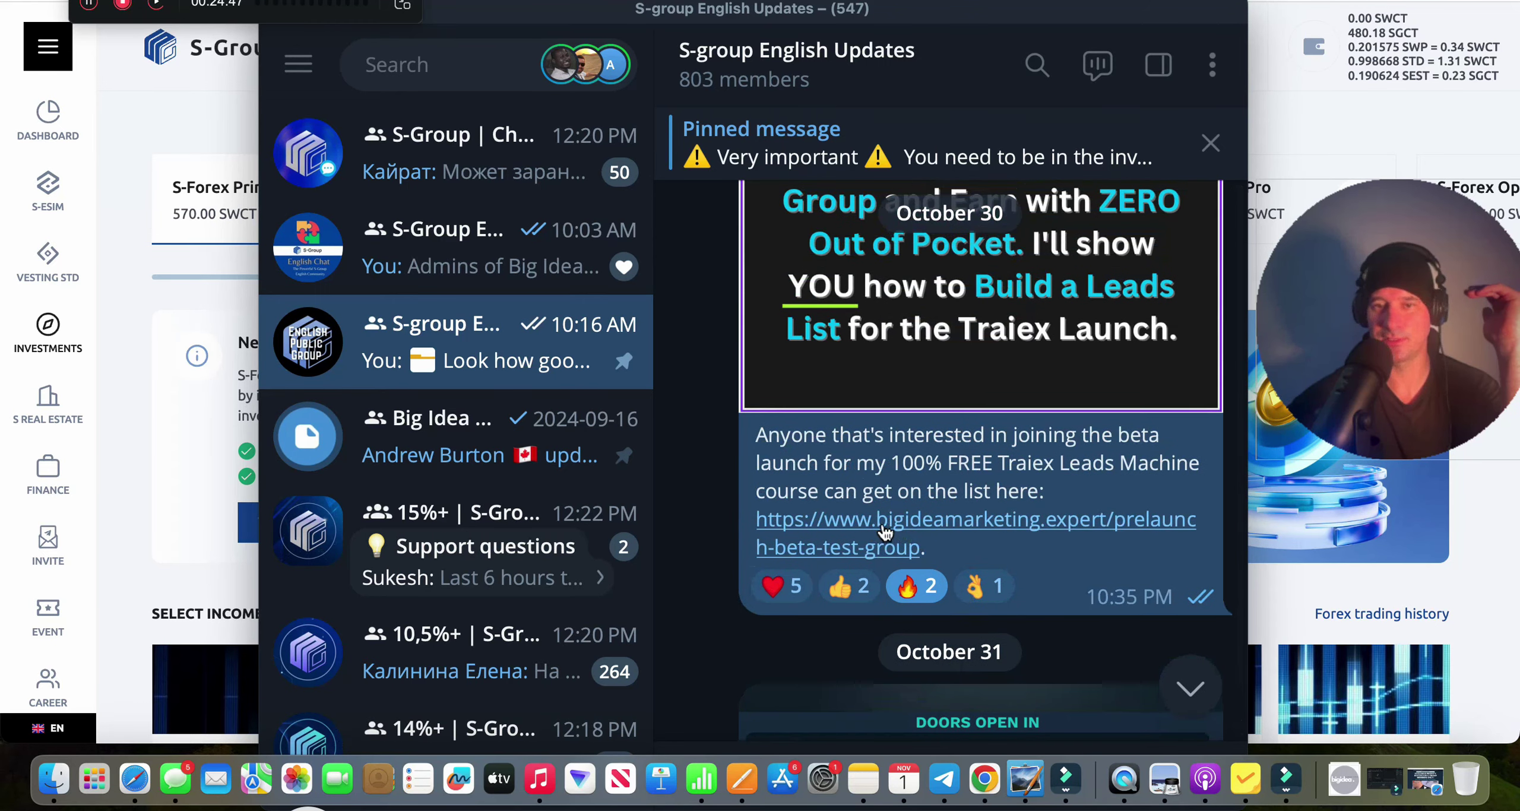
scroll(892, 532, down, 15)
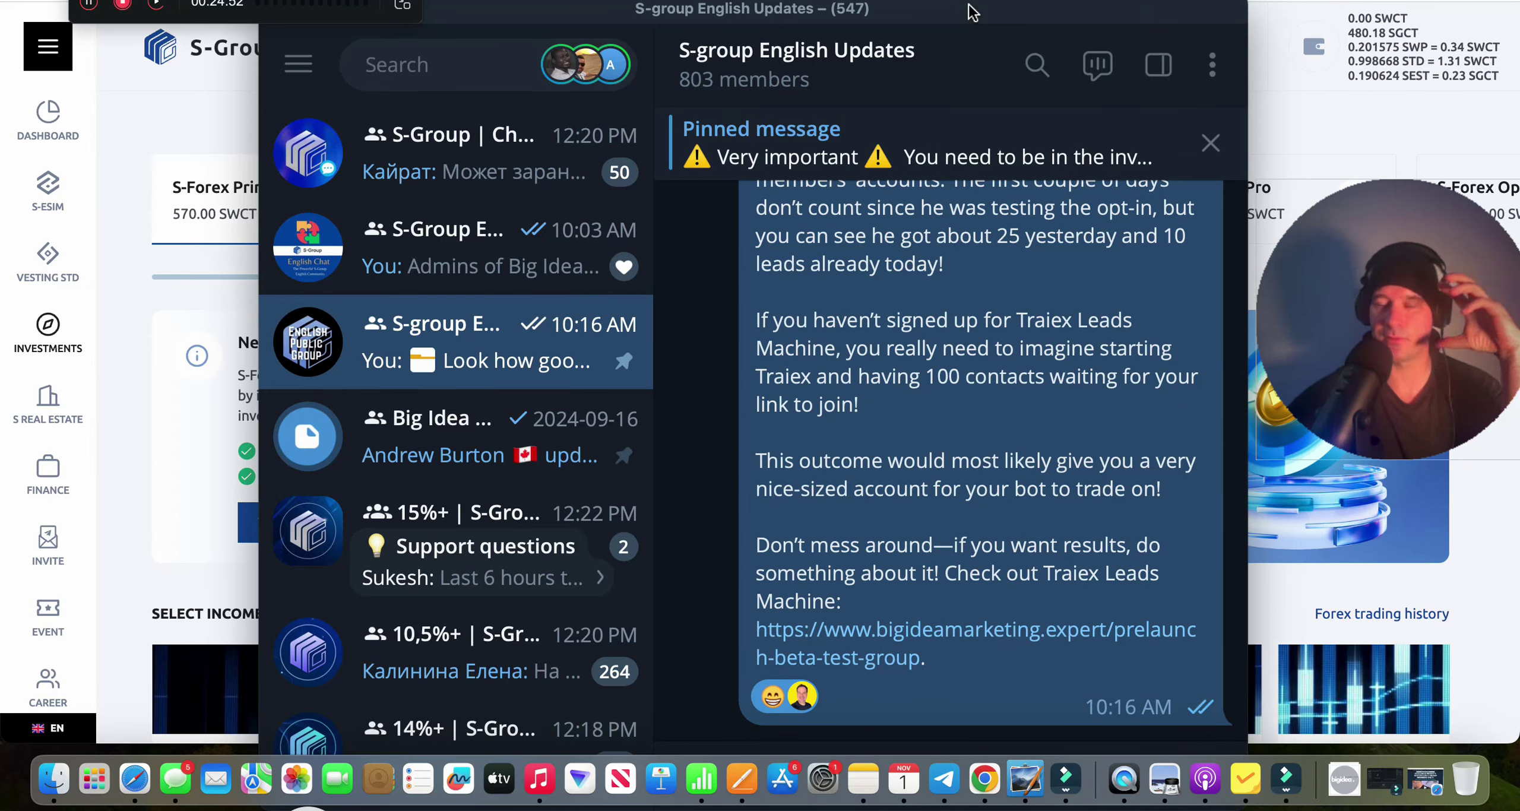
drag(972, 10, 990, 0)
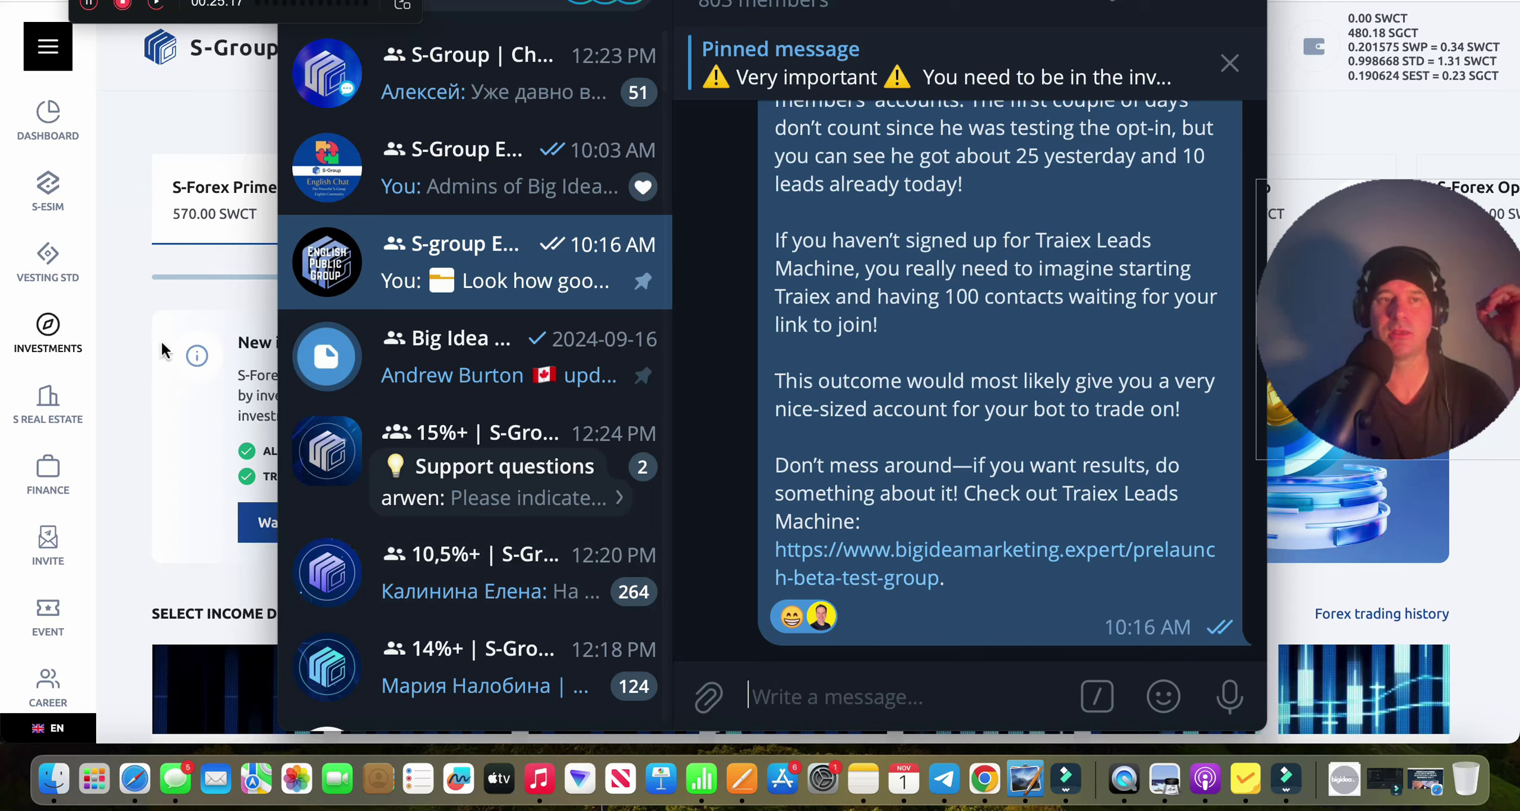
click(132, 319)
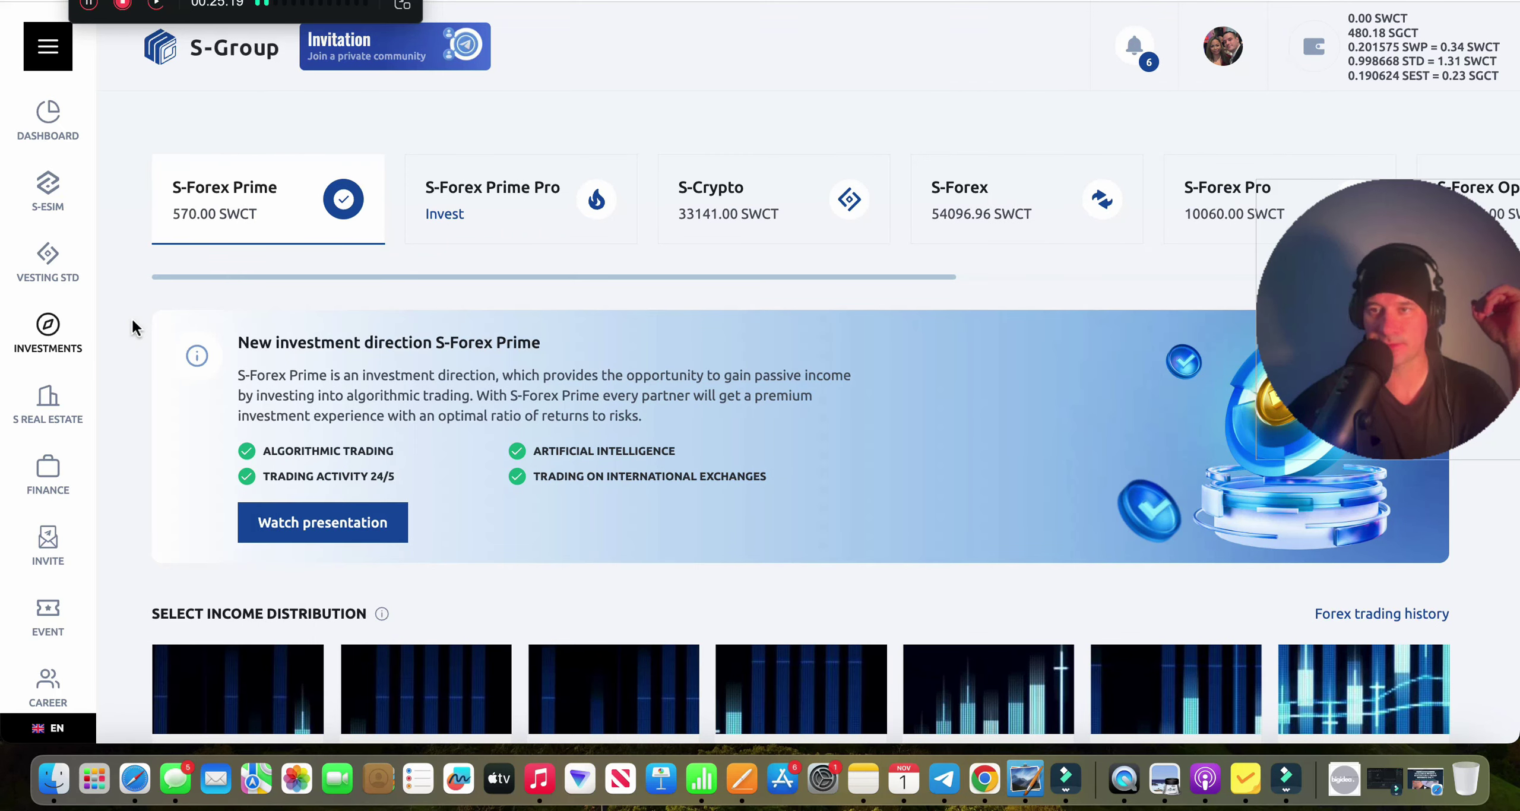